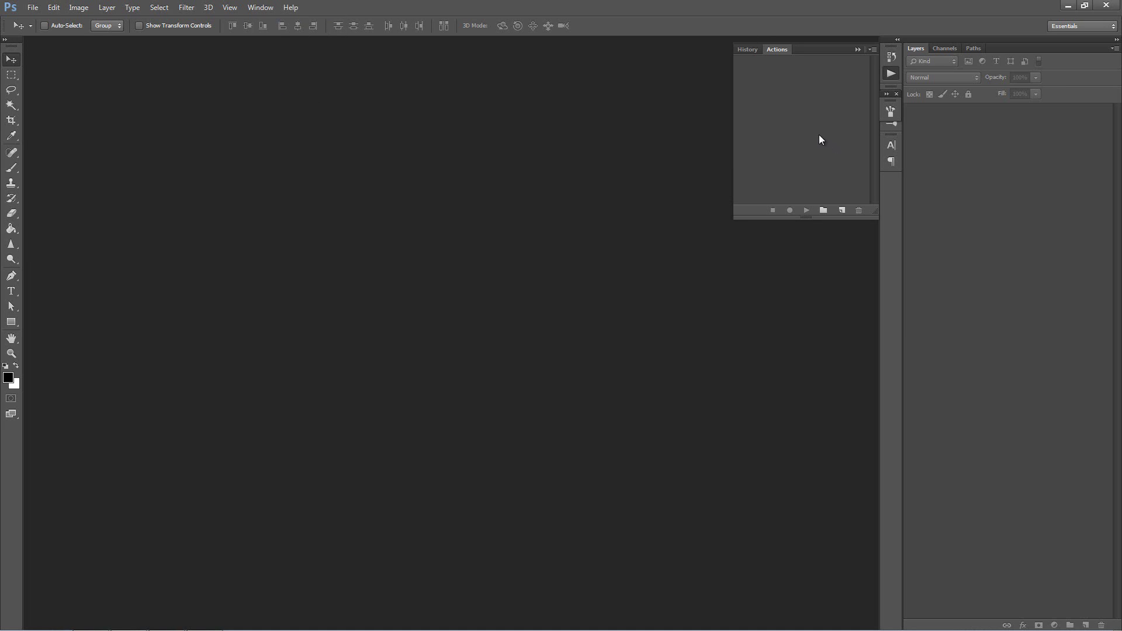
# - Load the TechniArt.atn action set, expand it and select its action
pyautogui.click(872, 50)
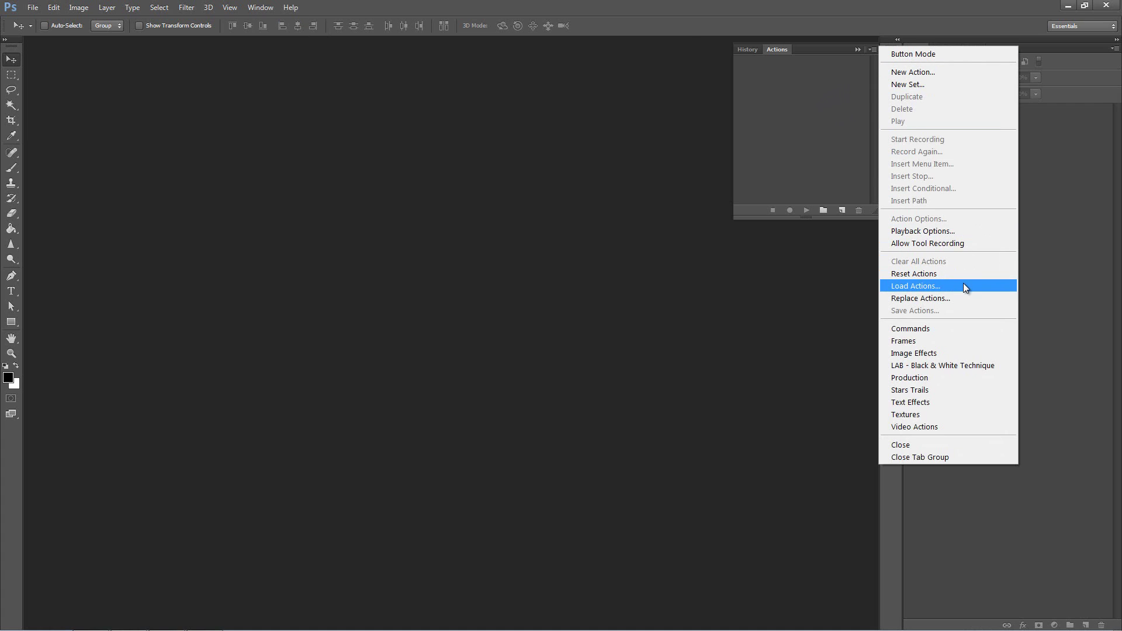
pyautogui.click(963, 287)
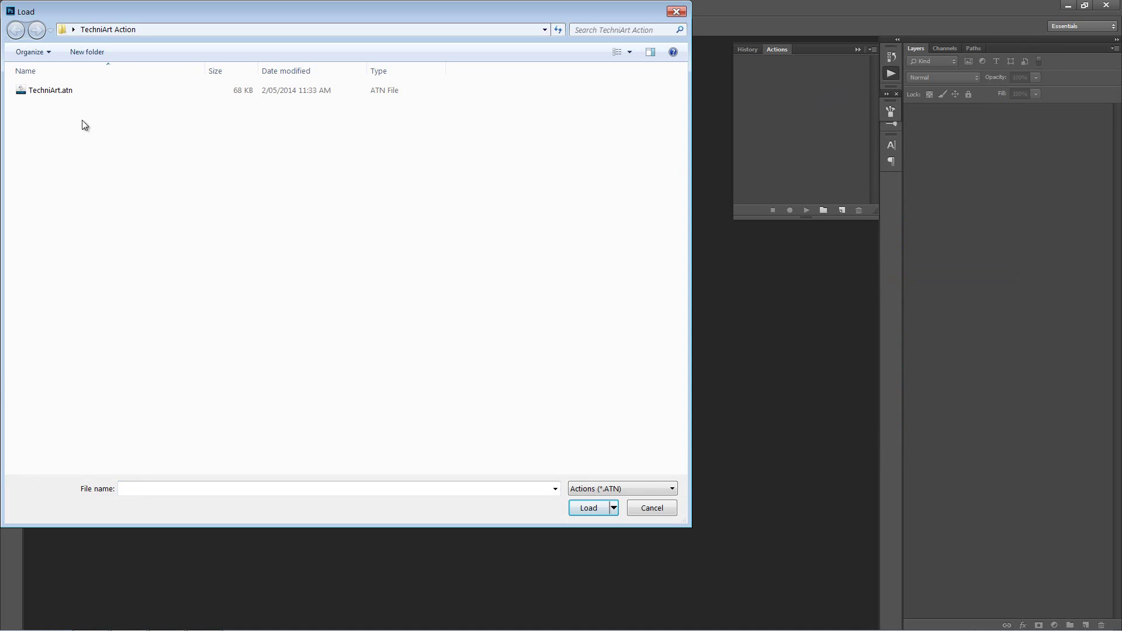
pyautogui.doubleClick(54, 92)
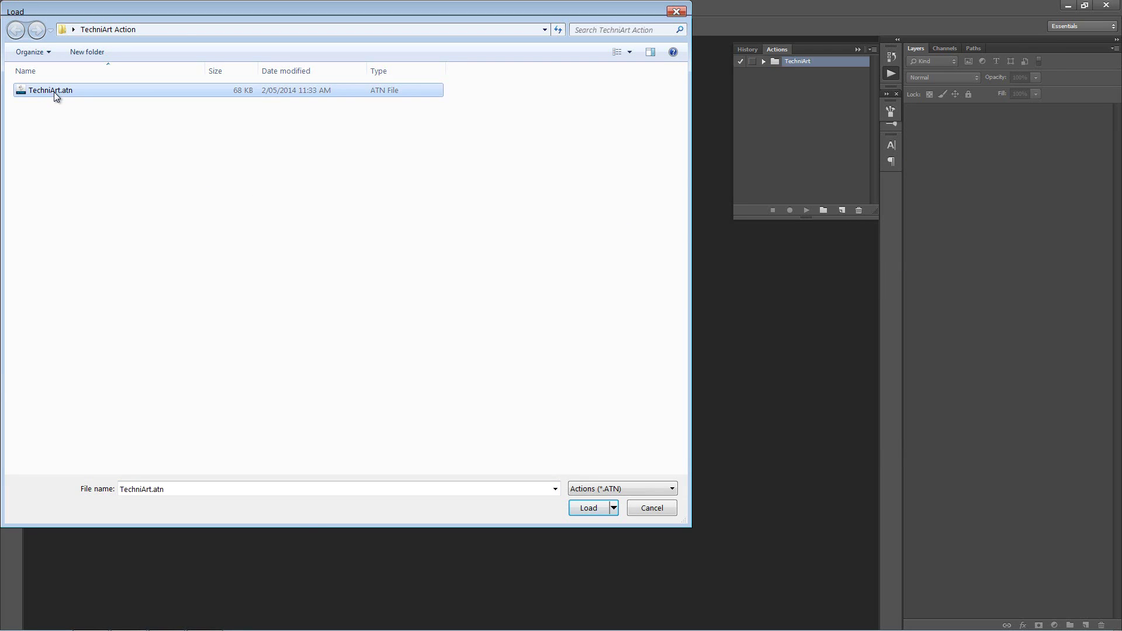
pyautogui.click(763, 62)
pyautogui.click(809, 73)
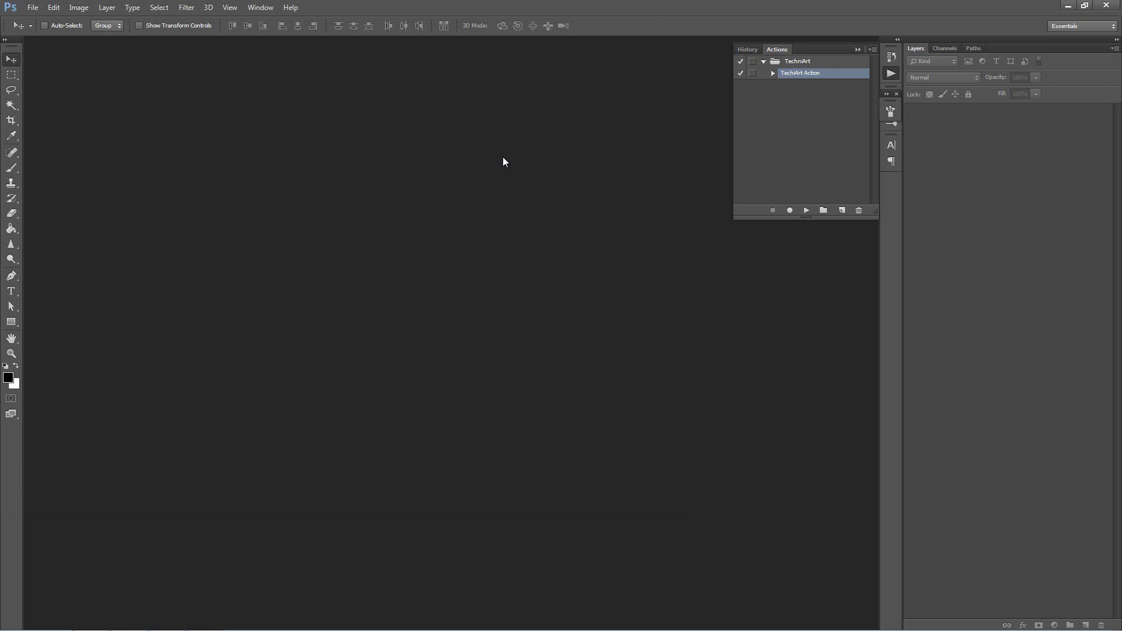
# - Open the photo 1.jpg
pyautogui.hotkey('ctrl', 'o')
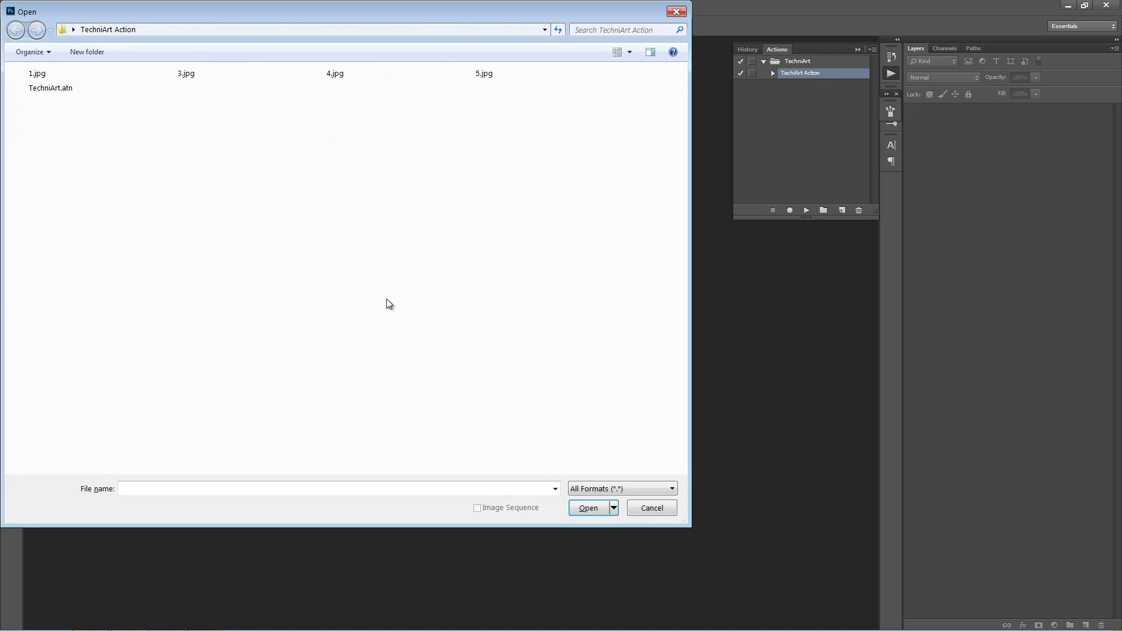
pyautogui.doubleClick(45, 96)
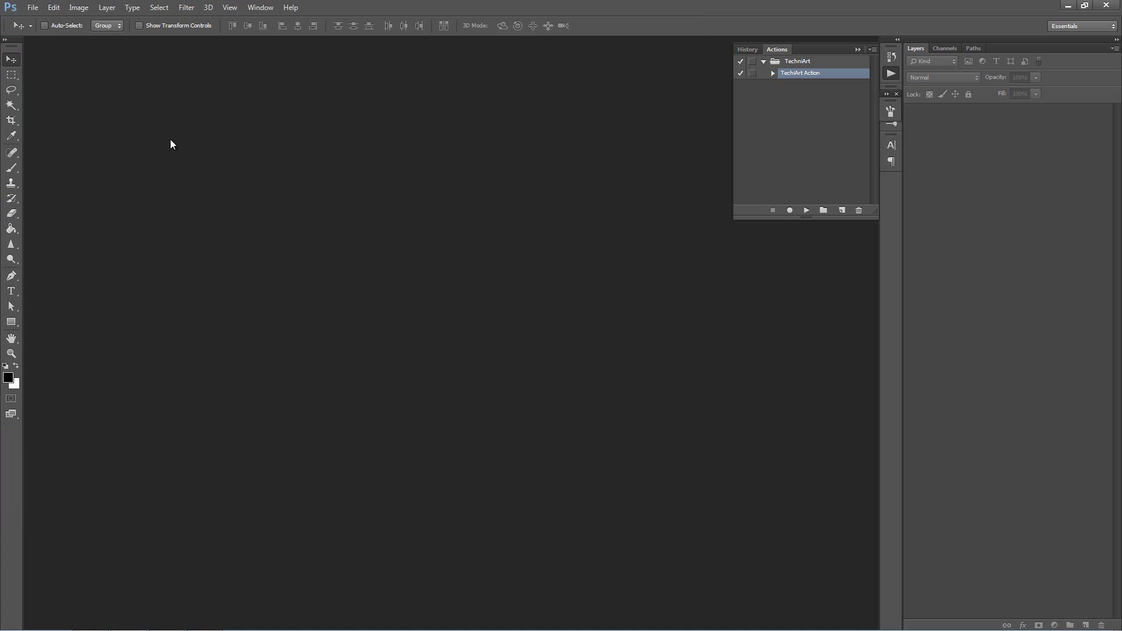
pyautogui.hotkey('ctrl', '+')
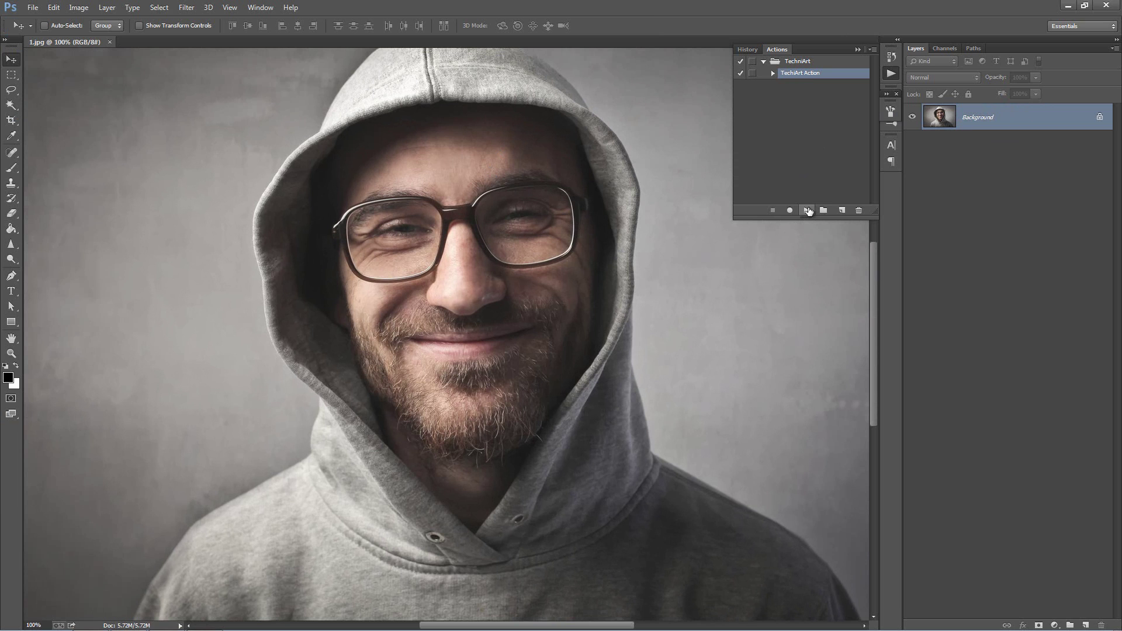
# - Run the TechniArt set's action on the photo and collapse the list of actions
pyautogui.click(808, 211)
pyautogui.click(808, 210)
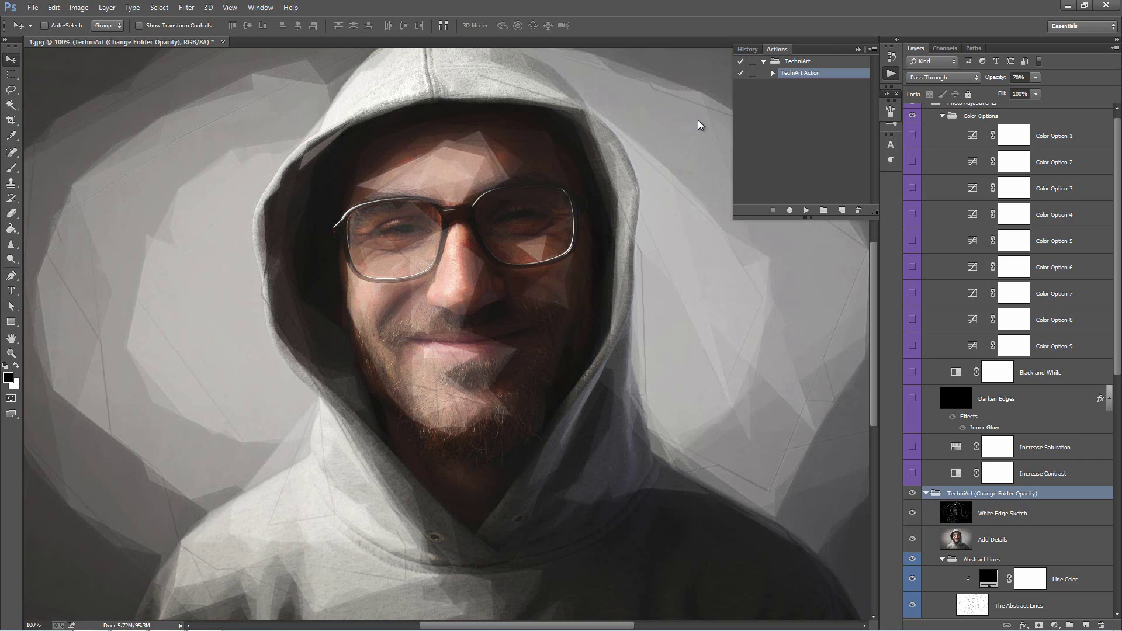
pyautogui.click(858, 49)
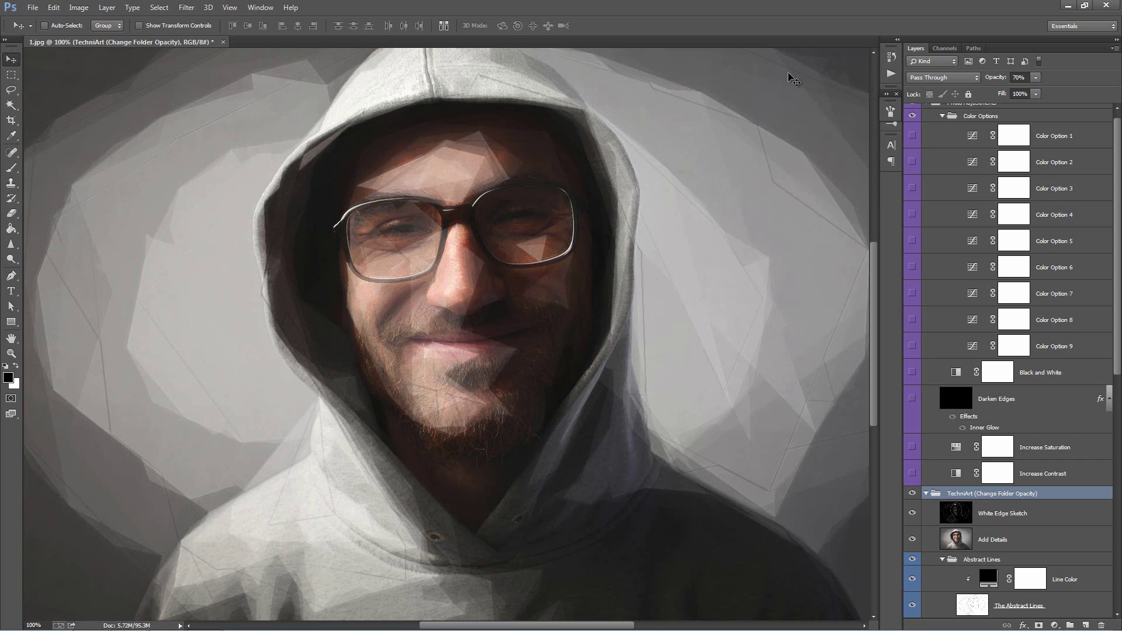
# - Collapse all layer groups and select the Photo Adjustments and TechniArt groups together
pyautogui.scroll(1, 975, 189)
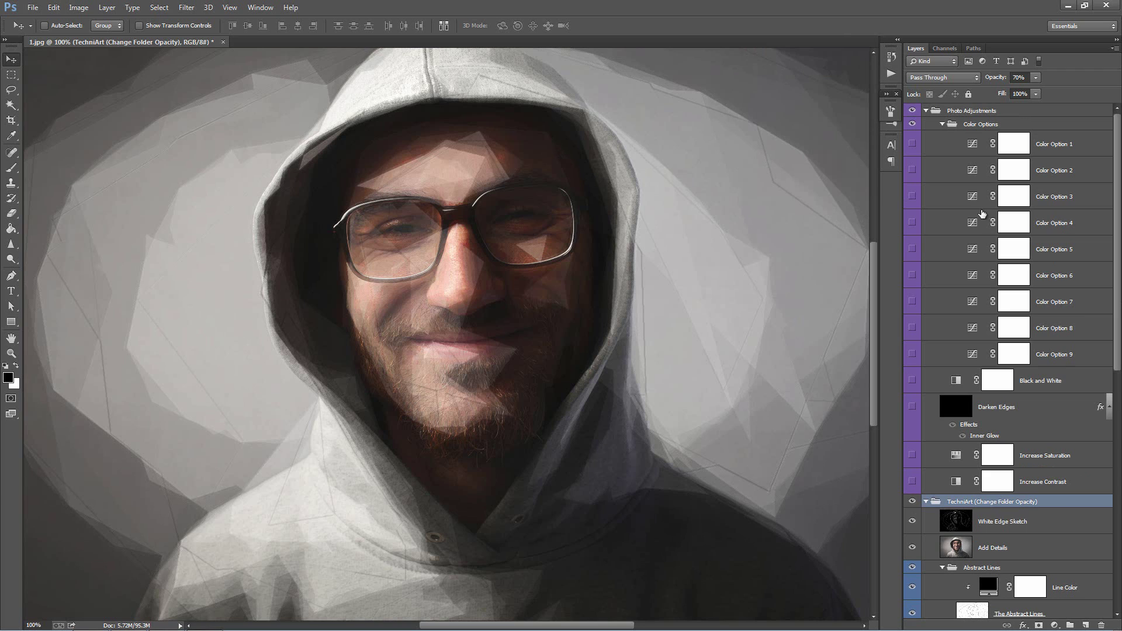
pyautogui.click(925, 110)
pyautogui.keyDown('ctrl'); pyautogui.click(924, 106); pyautogui.keyUp('ctrl')
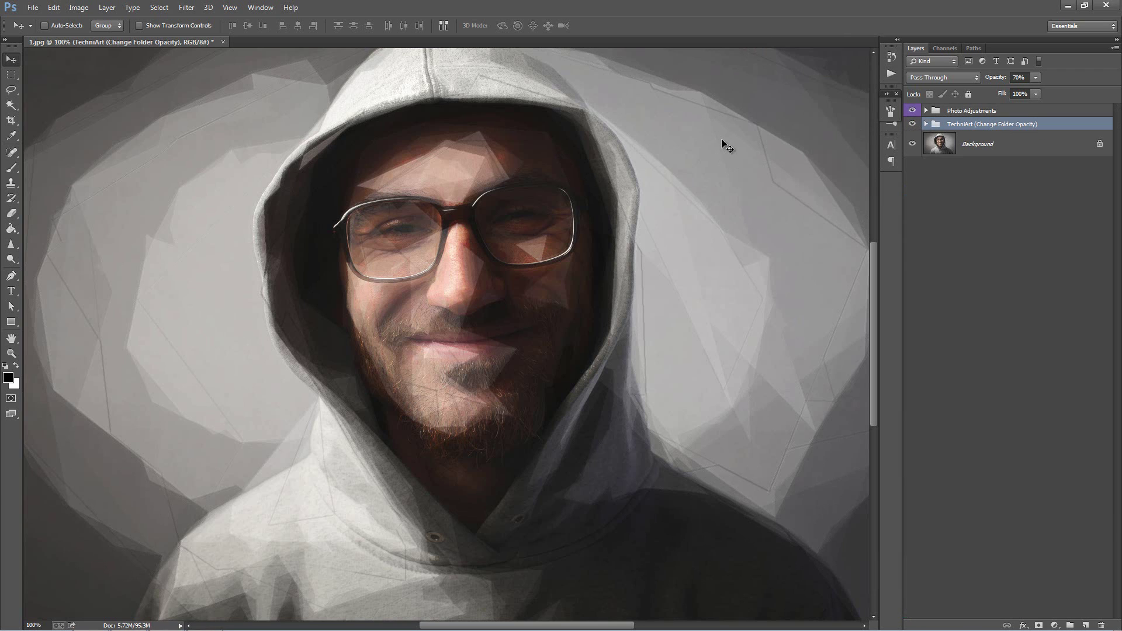
pyautogui.click(975, 114)
pyautogui.keyDown('shift'); pyautogui.click(977, 123); pyautogui.keyUp('shift')
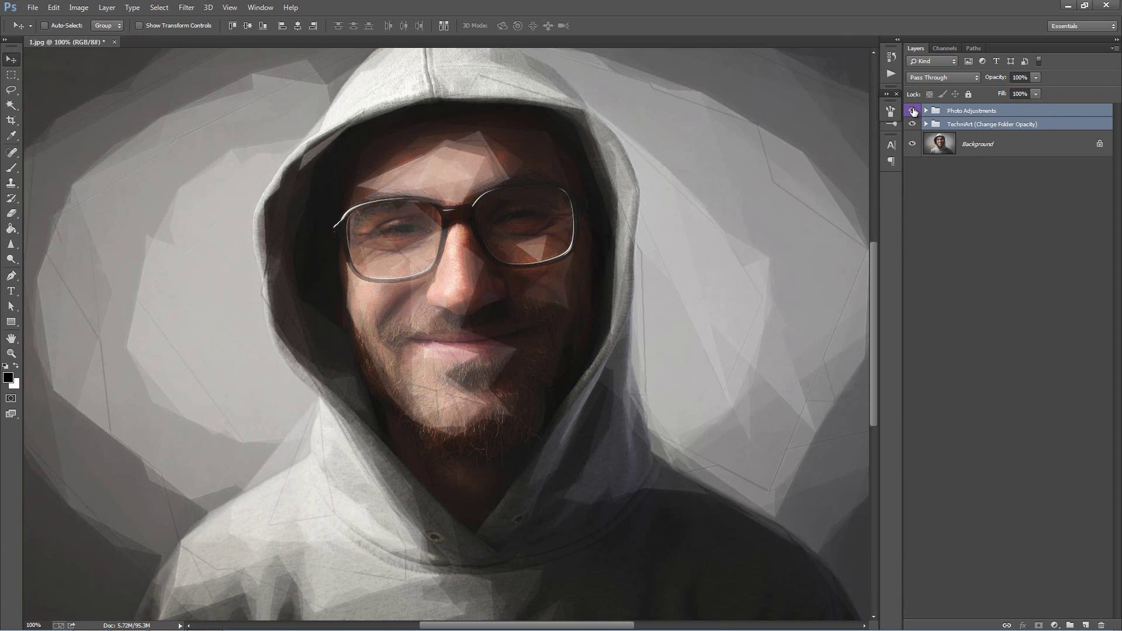
pyautogui.moveTo(912, 110)
pyautogui.mouseDown()
pyautogui.moveTo(912, 123)
pyautogui.moveTo(913, 111)
pyautogui.mouseUp()
# - Expand the Photo Adjustments group, preview Color Option 9 on and off, and collapse the Color Options subgroup
pyautogui.click(993, 111)
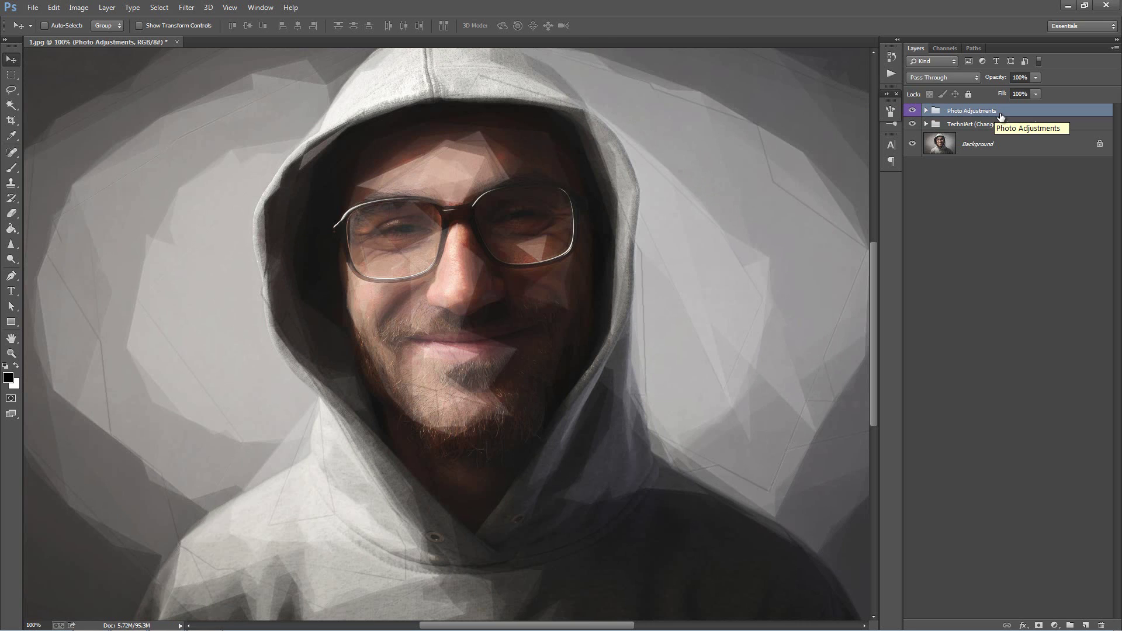
pyautogui.click(926, 110)
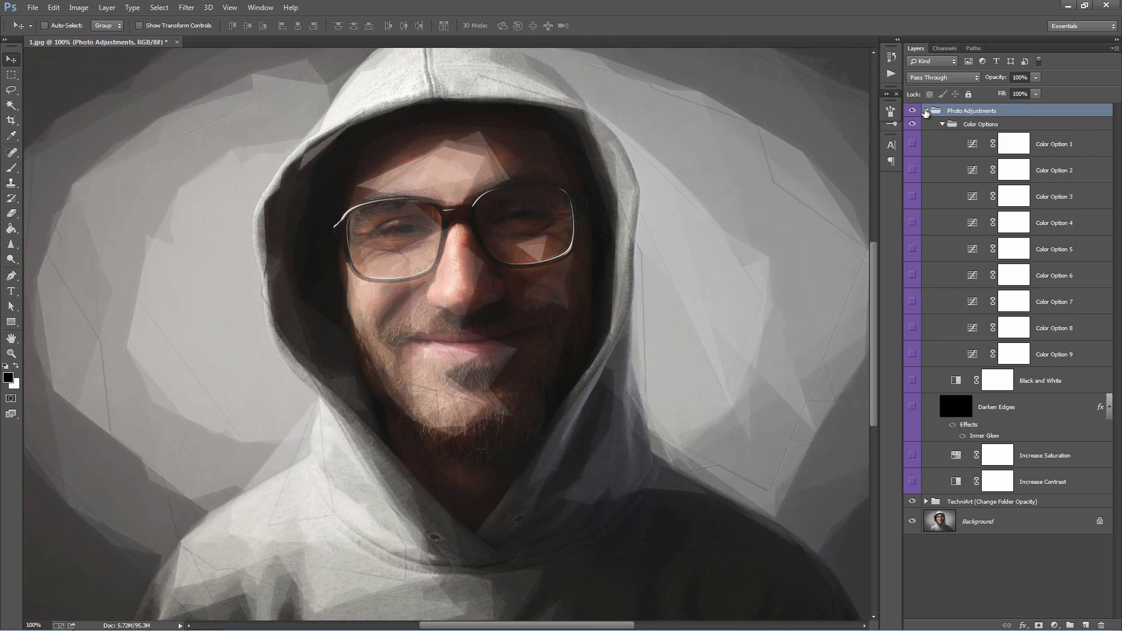
pyautogui.click(988, 125)
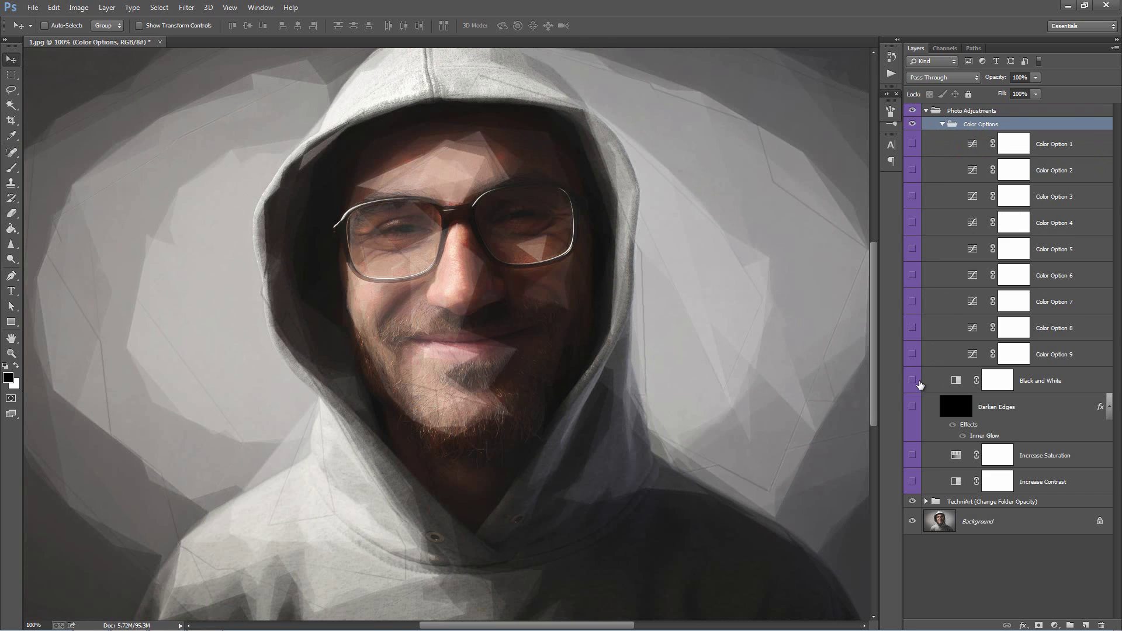
pyautogui.click(913, 355)
pyautogui.click(912, 352)
pyautogui.click(942, 124)
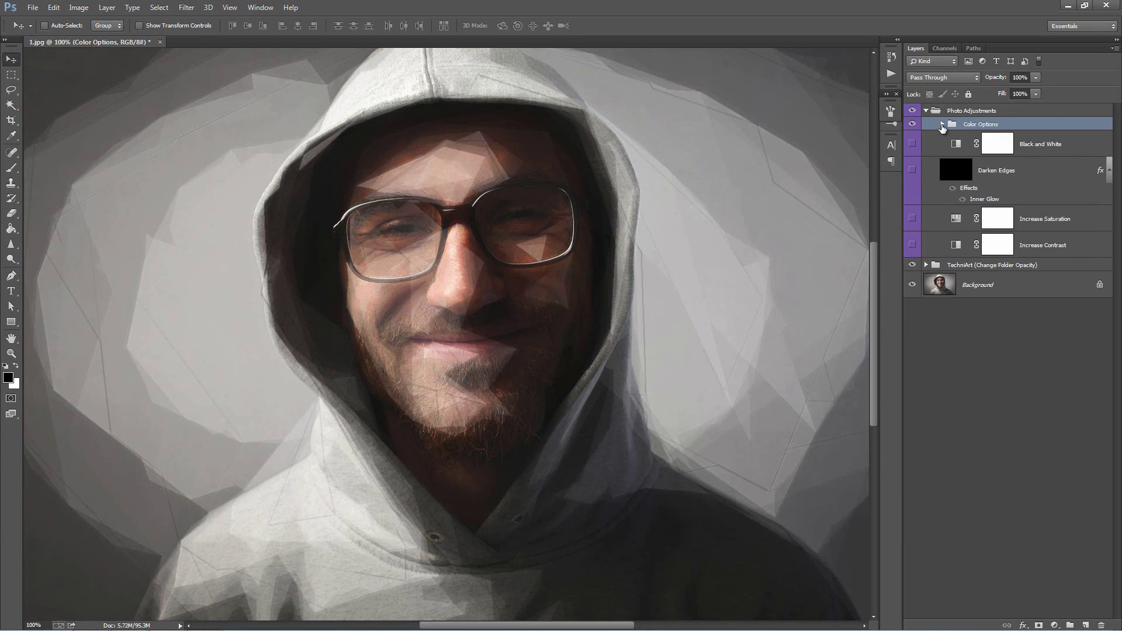
# - Preview the Black and White adjustment layer by showing and hiding it
pyautogui.click(937, 145)
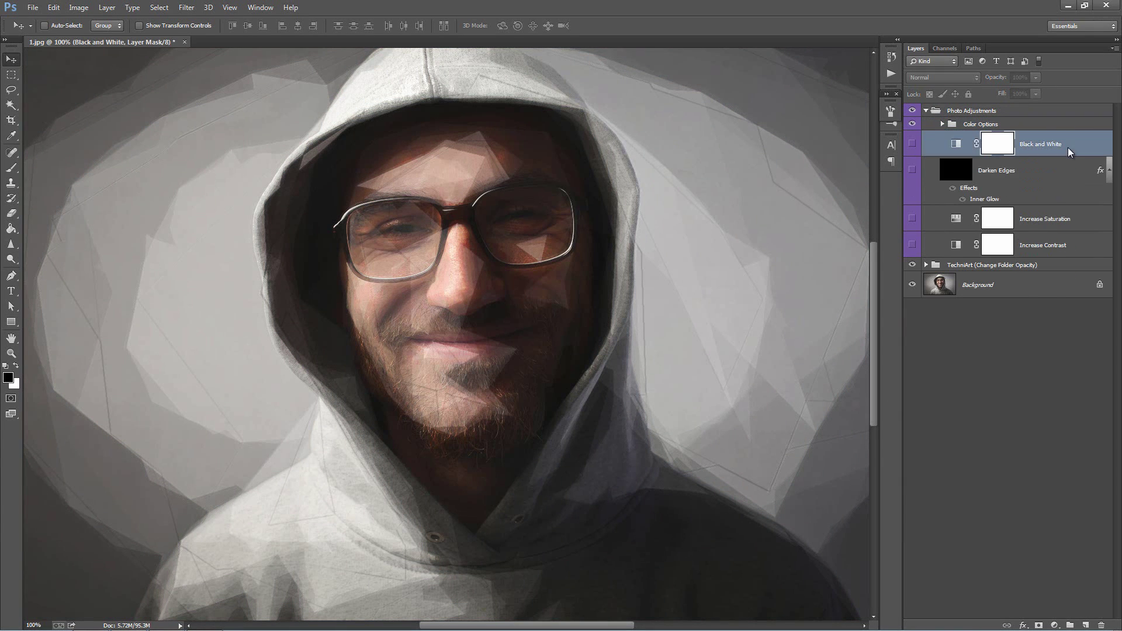
pyautogui.click(912, 145)
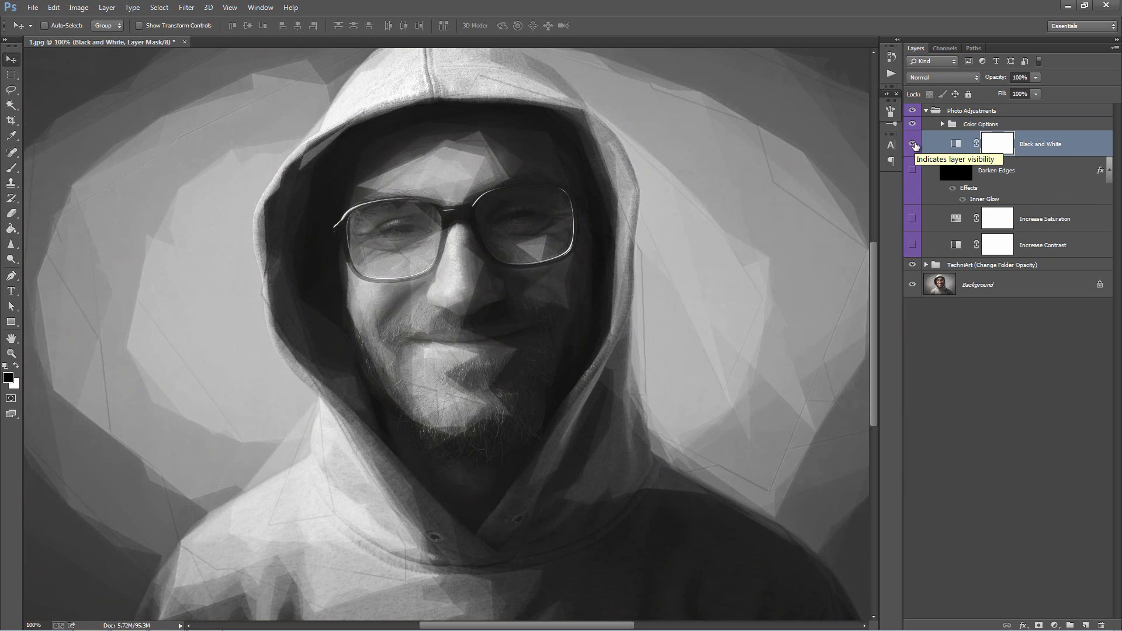
pyautogui.click(912, 145)
# - Preview the Darken Edges layer on the whole image by showing and hiding it
pyautogui.click(913, 170)
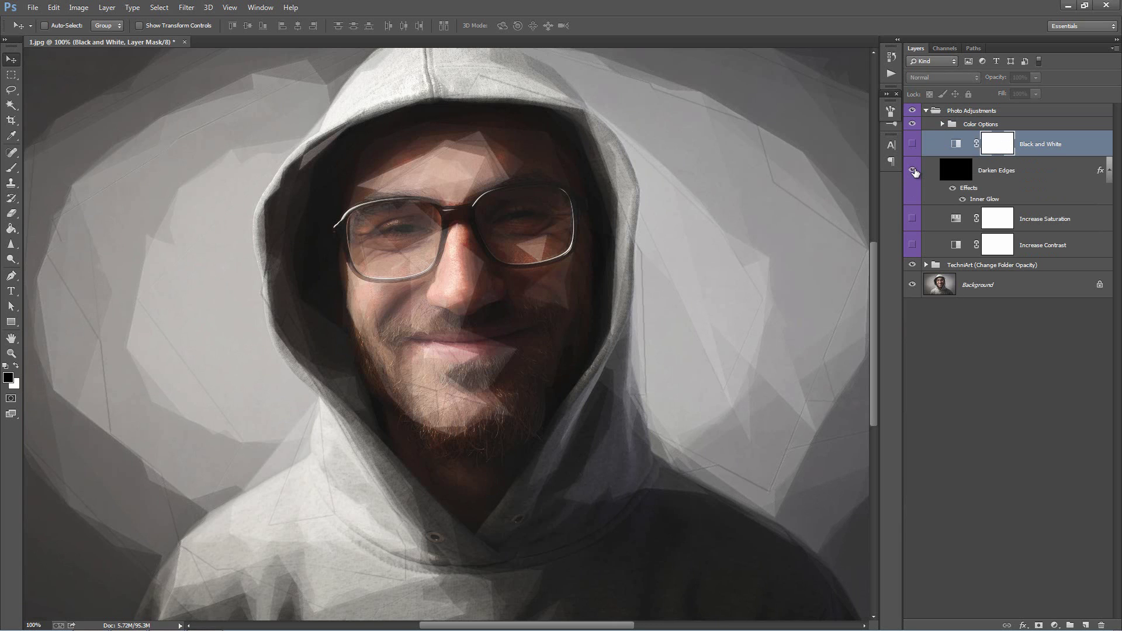
pyautogui.click(913, 170)
pyautogui.hotkey('ctrl', '0')
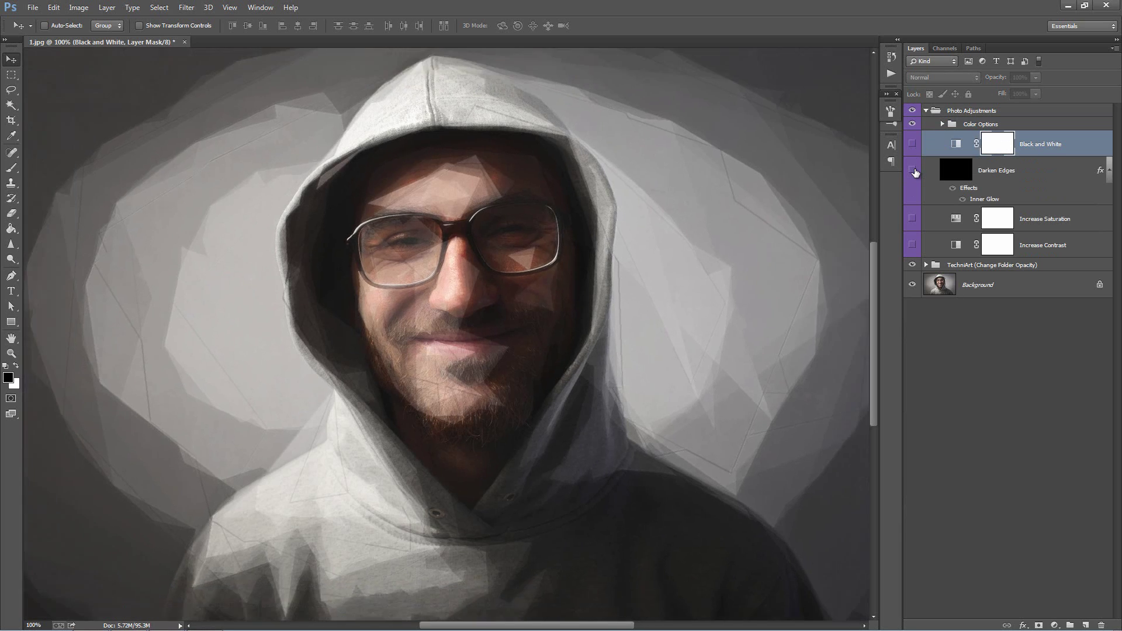
pyautogui.click(914, 171)
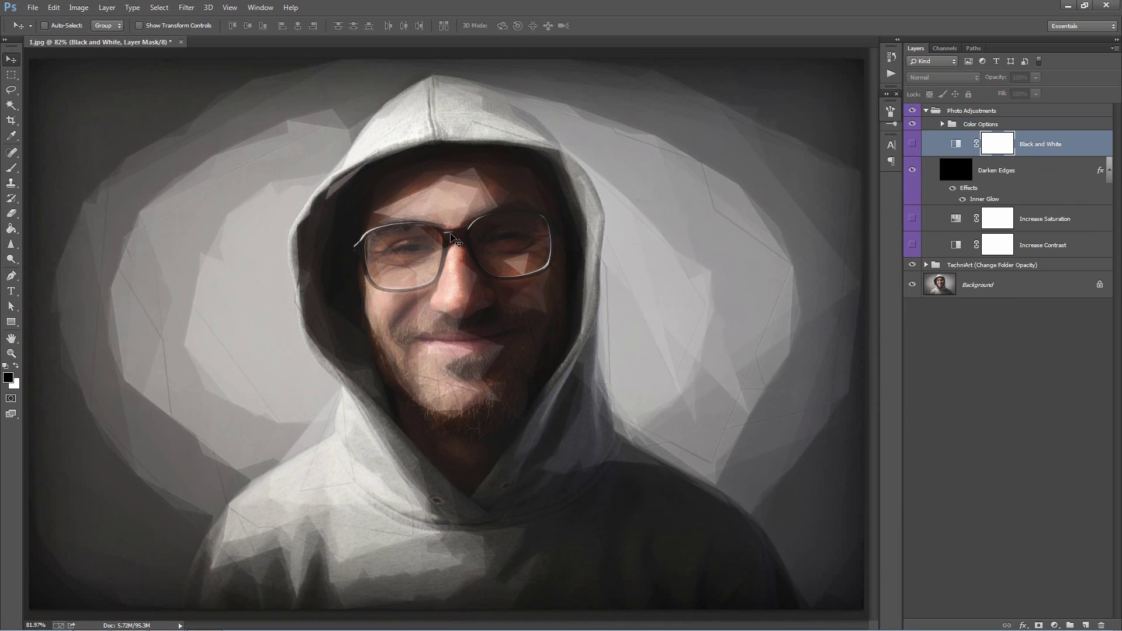
pyautogui.click(912, 170)
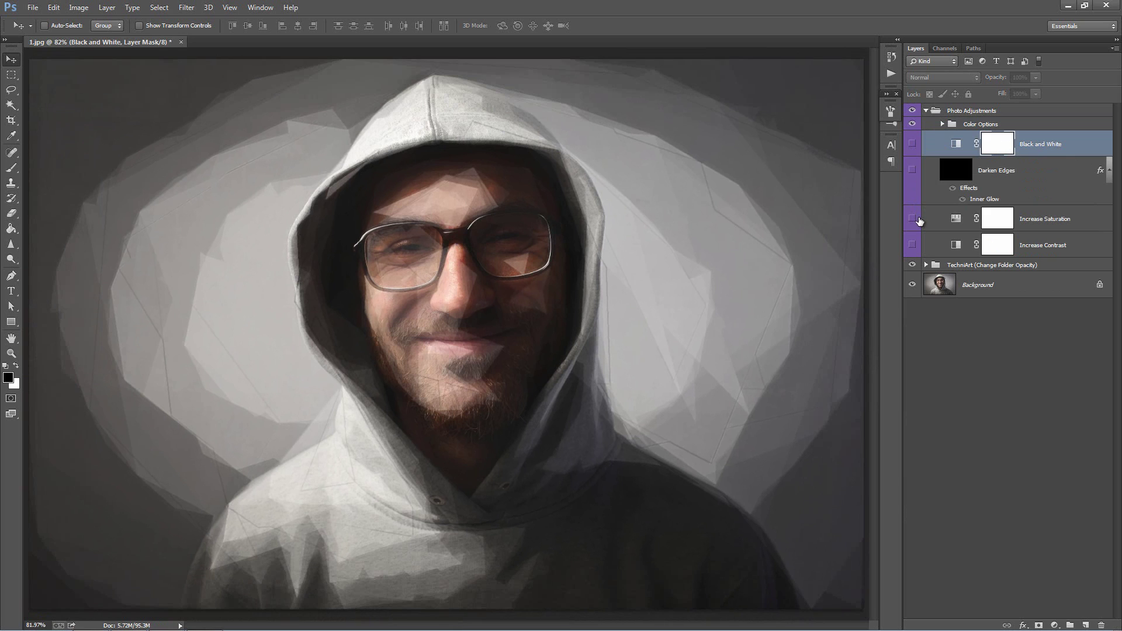
# - Preview the Increase Saturation and Increase Contrast layers on and off, leaving both hidden, and collapse the Photo Adjustments group
pyautogui.click(912, 219)
pyautogui.click(912, 219)
pyautogui.click(913, 245)
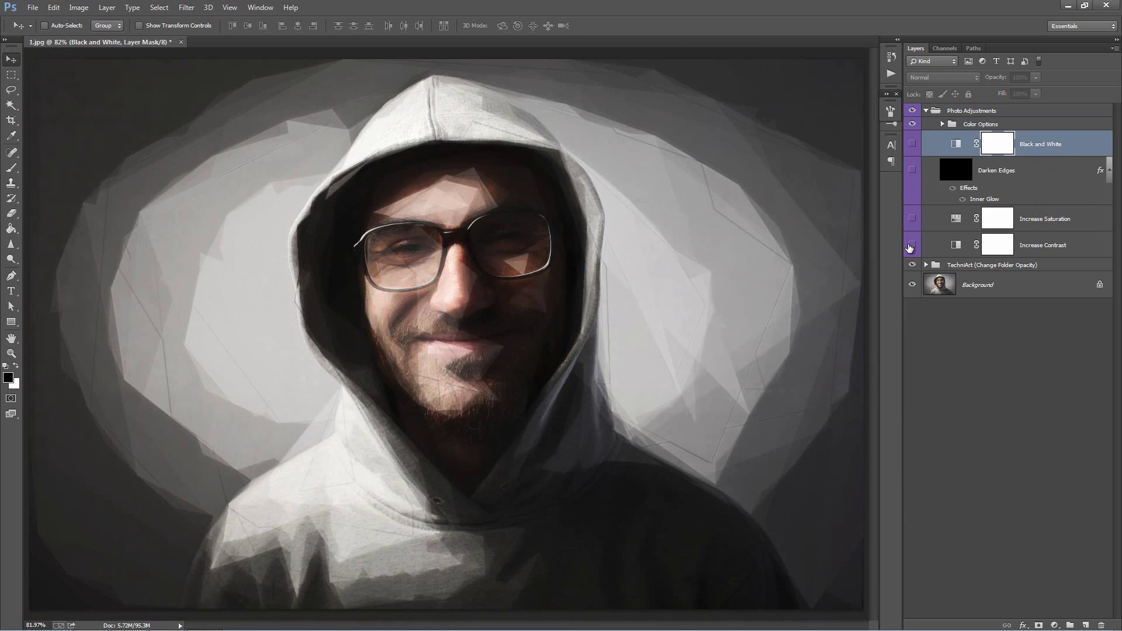
pyautogui.click(911, 245)
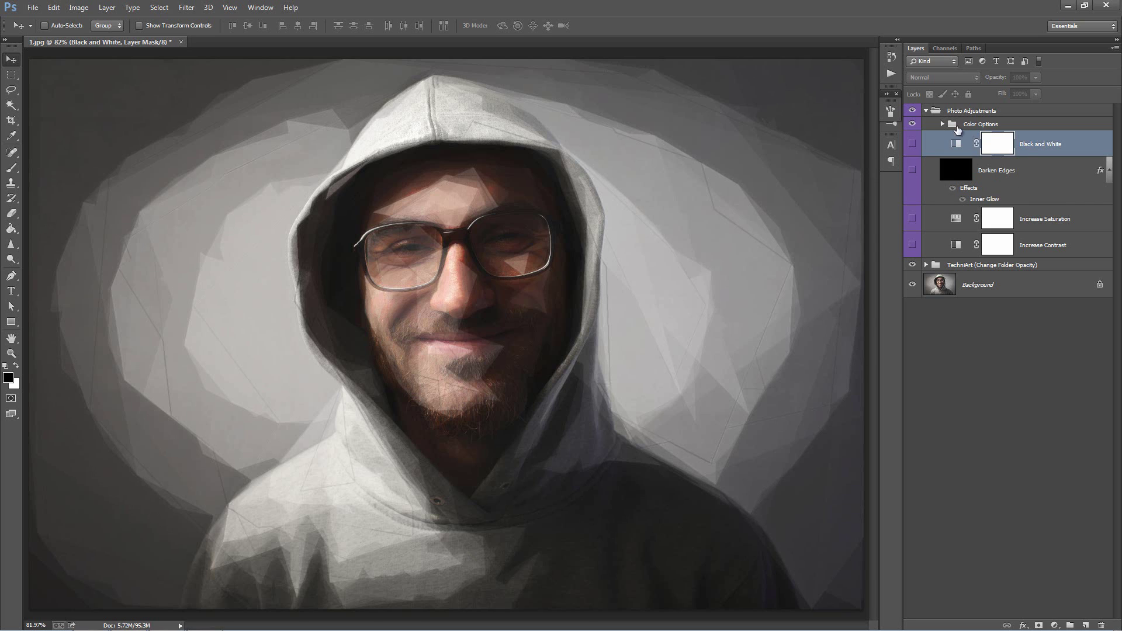
pyautogui.click(926, 110)
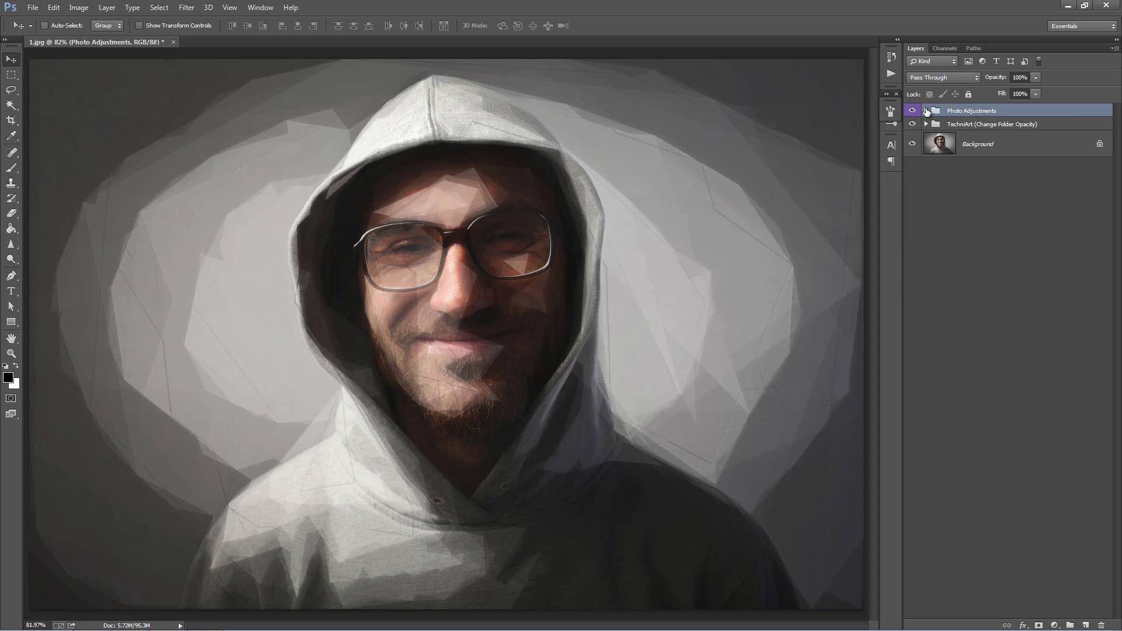
# - Compare the TechniArt group at 0% and 100% opacity, and set its opacity to 76%
pyautogui.click(1039, 125)
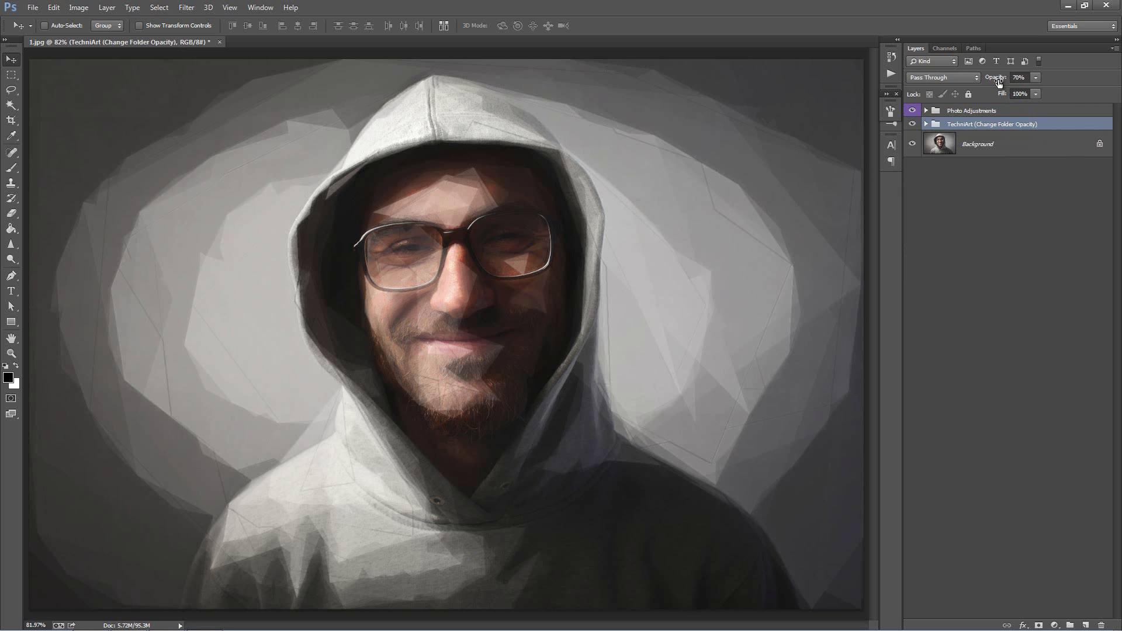
pyautogui.moveTo(999, 82); pyautogui.dragTo(538, 113)
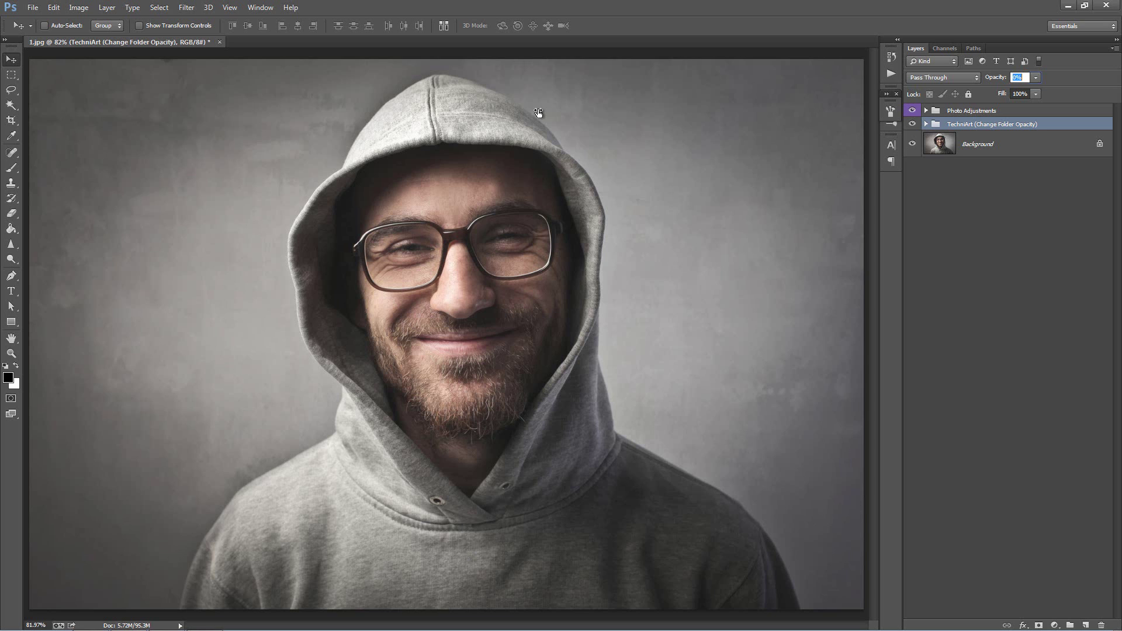
pyautogui.write('100')
pyautogui.press('Return')
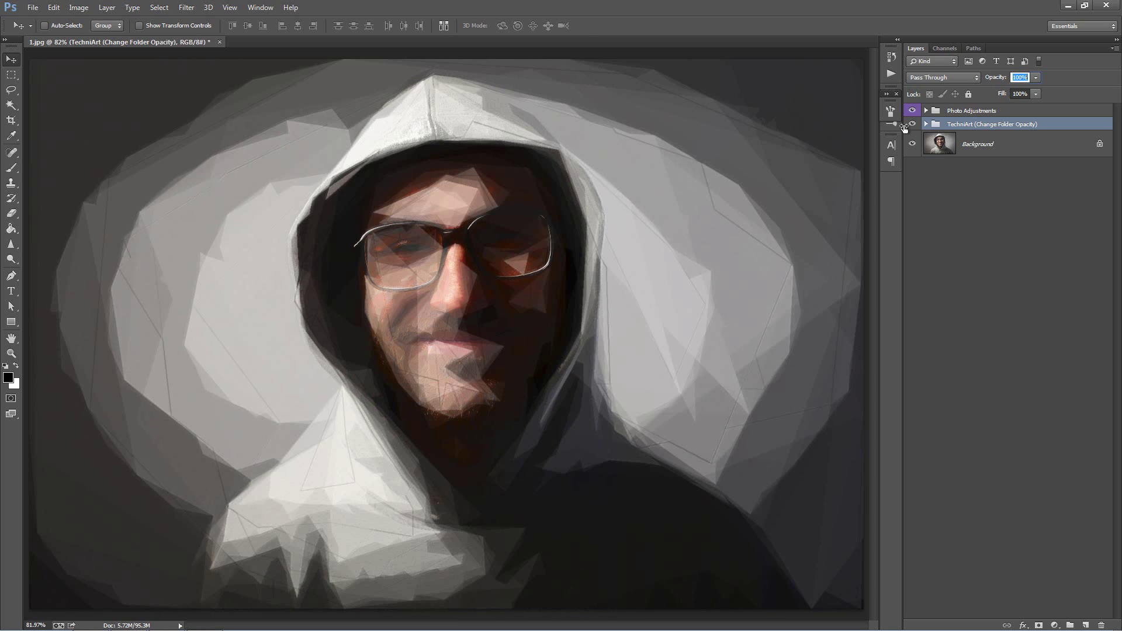
pyautogui.write('0')
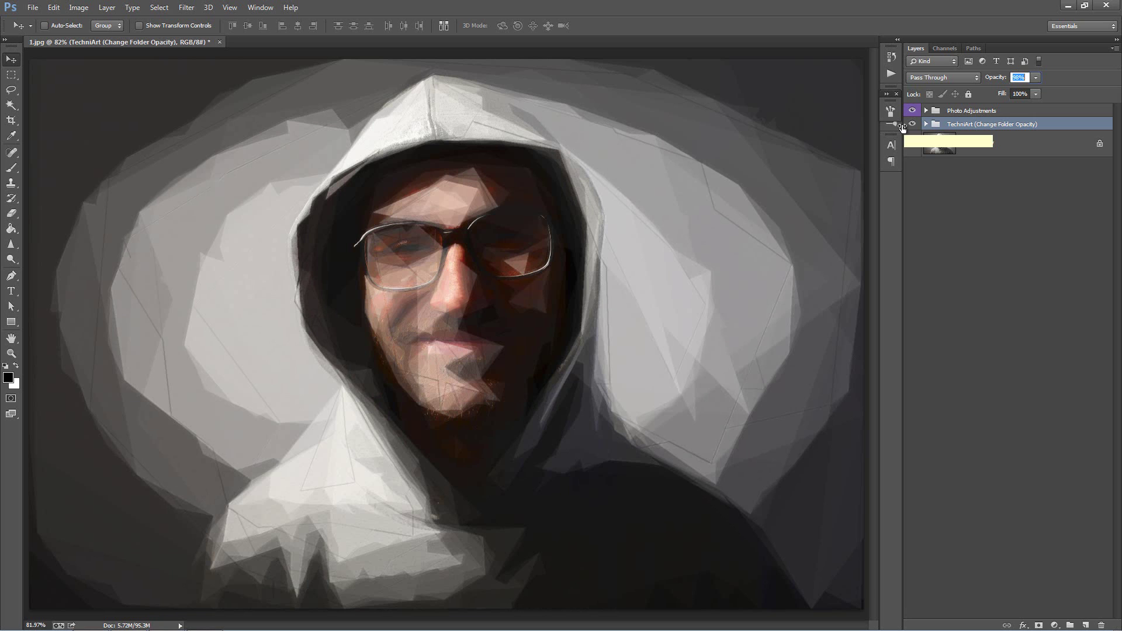
pyautogui.press('Return')
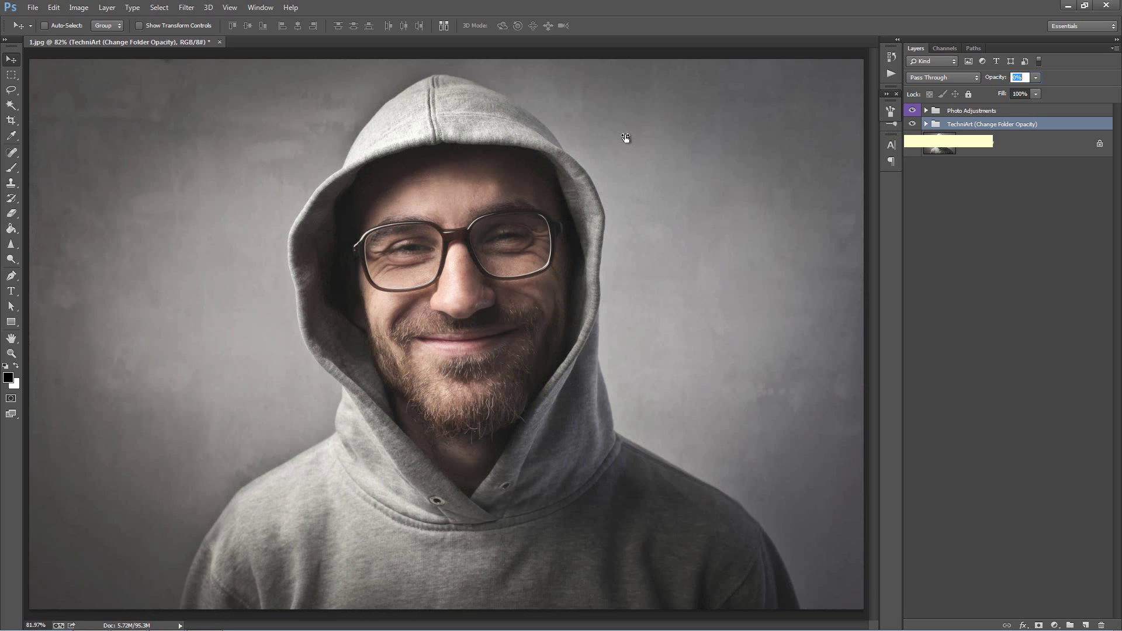
pyautogui.moveTo(625, 138); pyautogui.dragTo(671, 141)
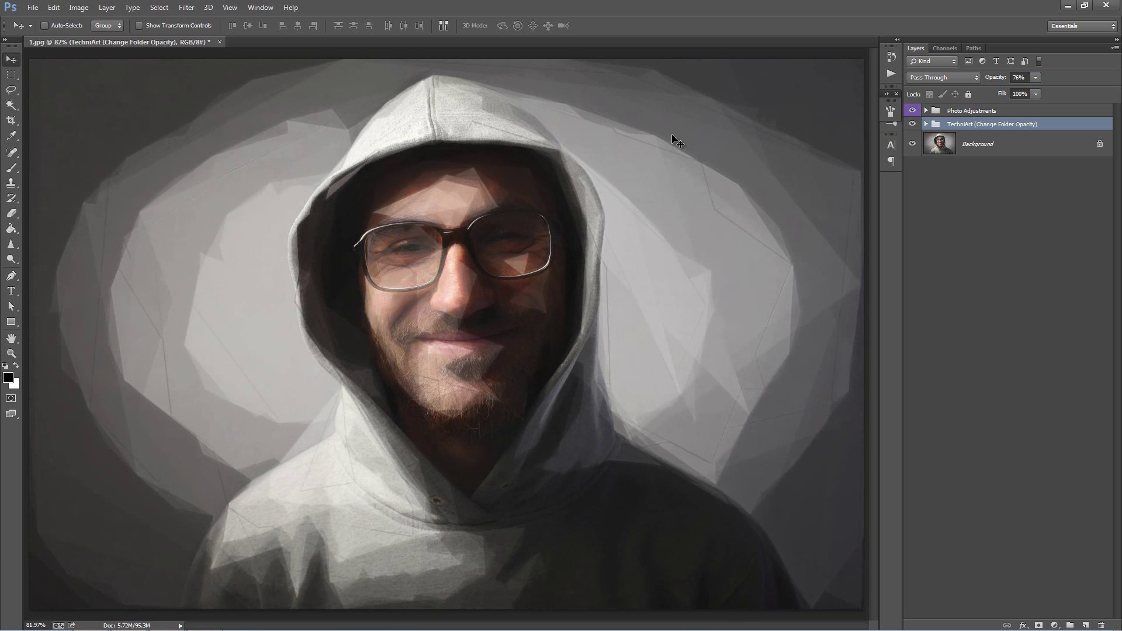
# - Expand the TechniArt group, collapse its Abstract Lines, Edge Highlight and Shape Design subgroups, and select the White Edge Sketch layer
pyautogui.click(926, 124)
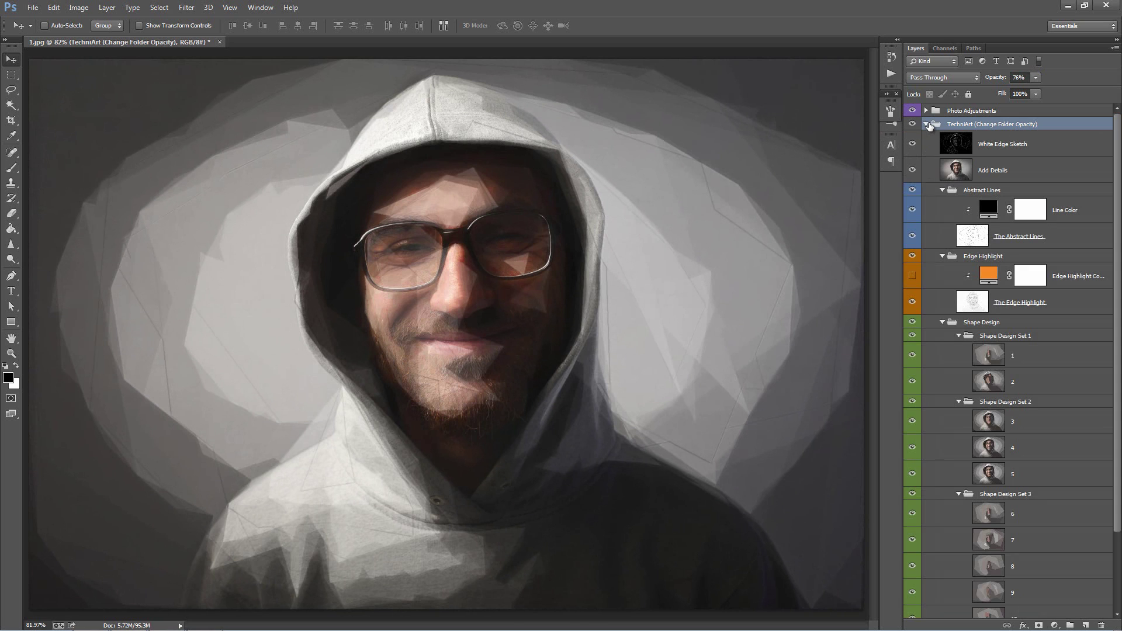
pyautogui.click(942, 189)
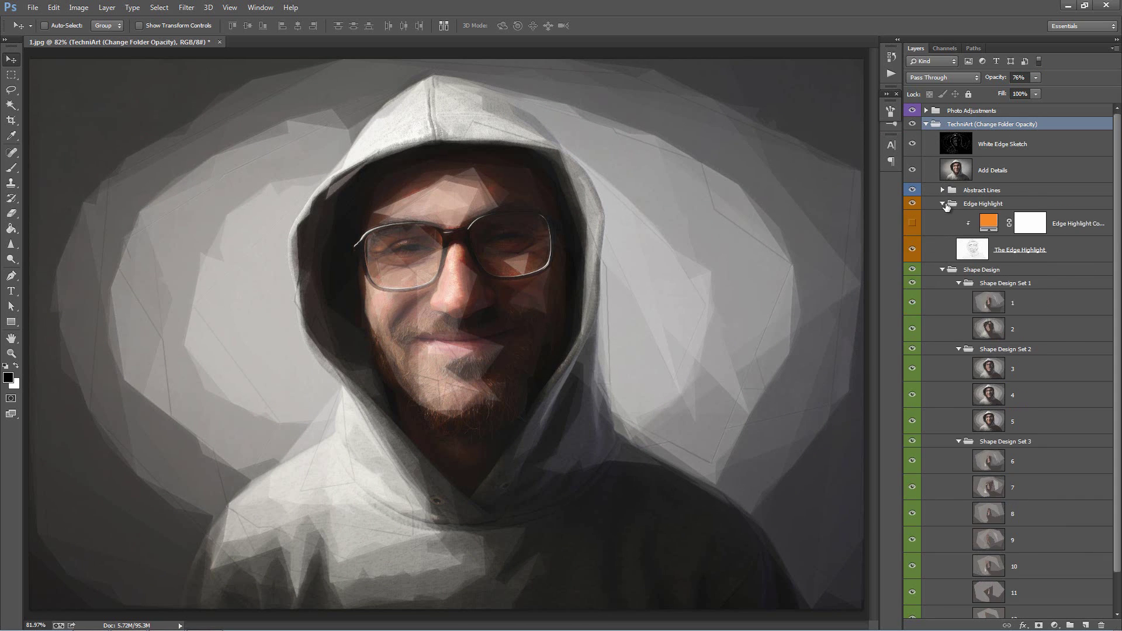
pyautogui.click(942, 204)
pyautogui.click(942, 217)
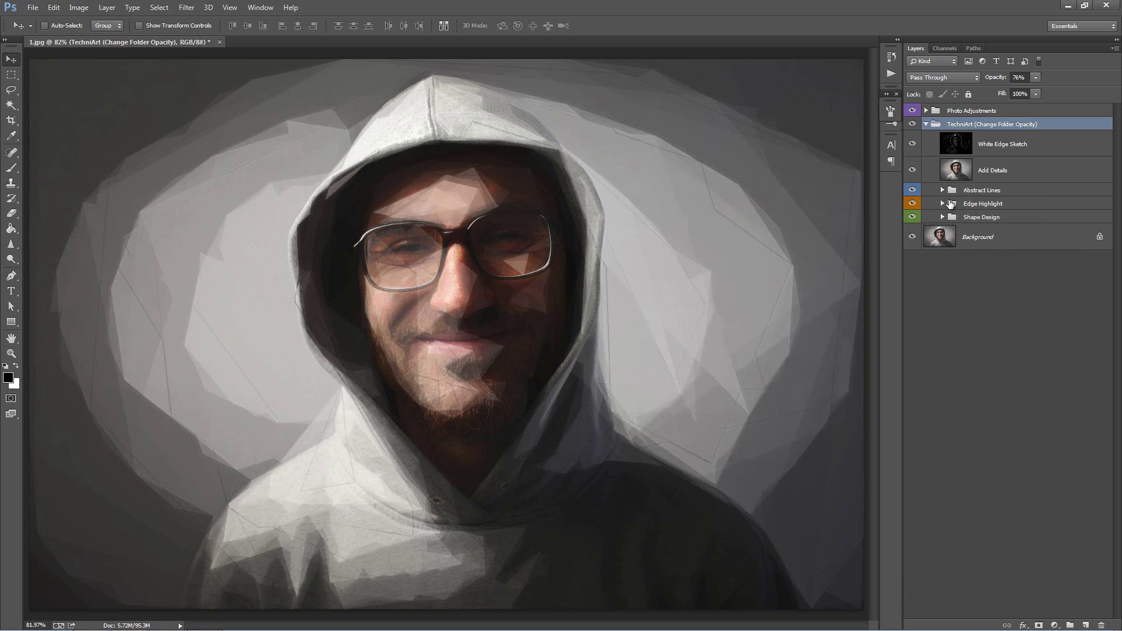
pyautogui.click(1031, 151)
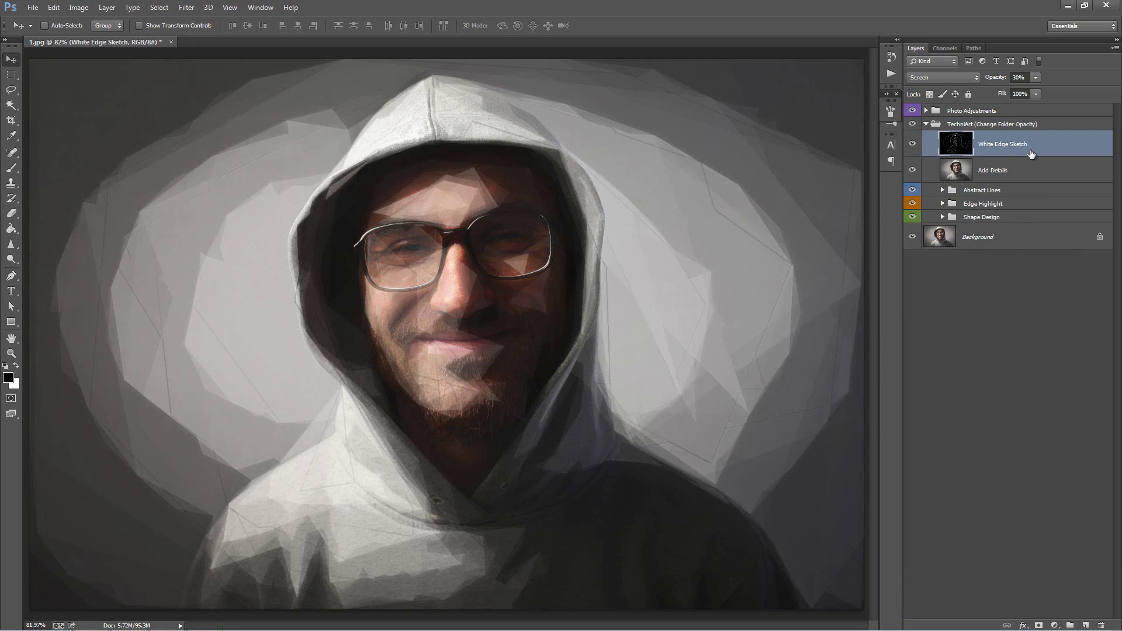
# - Try the White Edge Sketch layer at 100% opacity, and lower its opacity to 63%
pyautogui.click(1003, 81)
pyautogui.write('100')
pyautogui.press('Return')
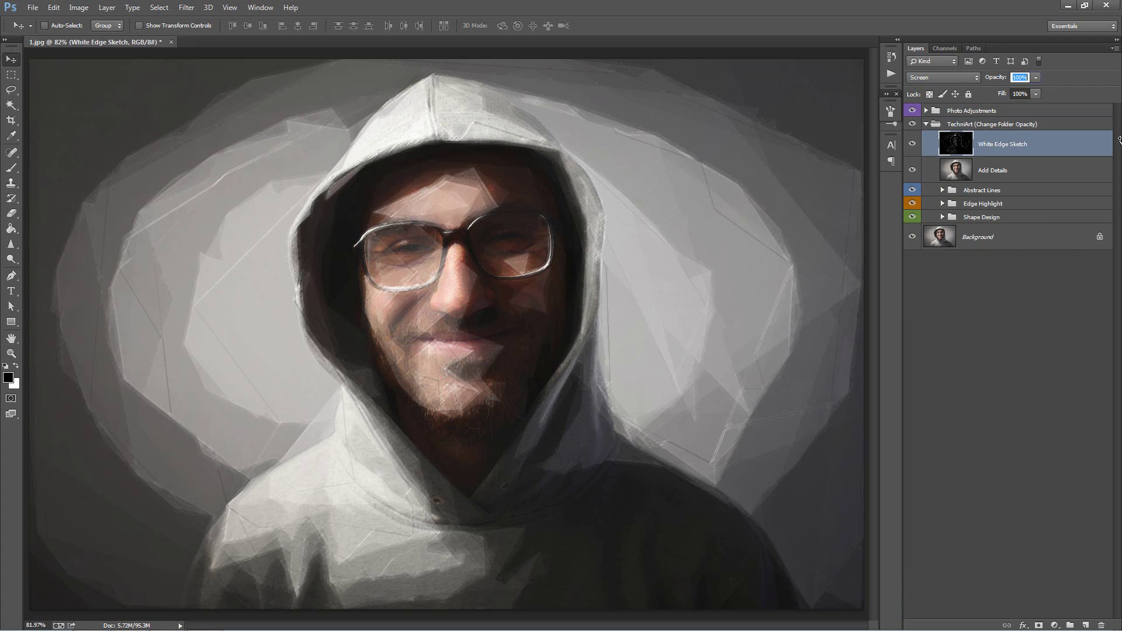
pyautogui.hotkey('ctrl', '1')
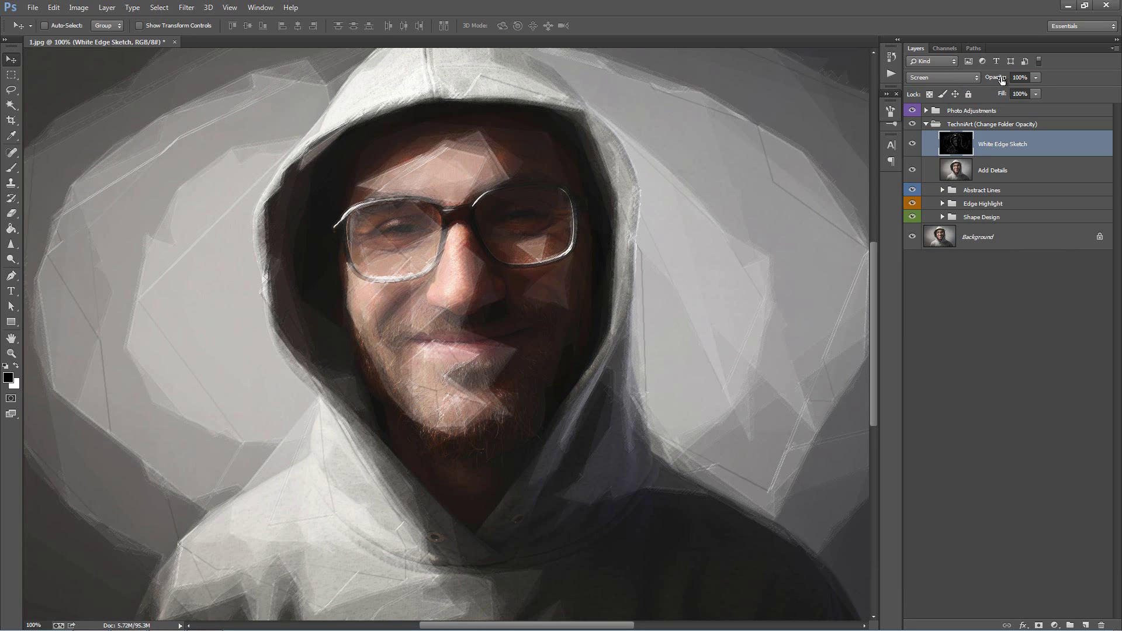
pyautogui.moveTo(1001, 80)
pyautogui.mouseDown()
pyautogui.moveTo(317, 92)
pyautogui.moveTo(883, 122)
pyautogui.mouseUp()
pyautogui.moveTo(883, 122); pyautogui.dragTo(861, 122)
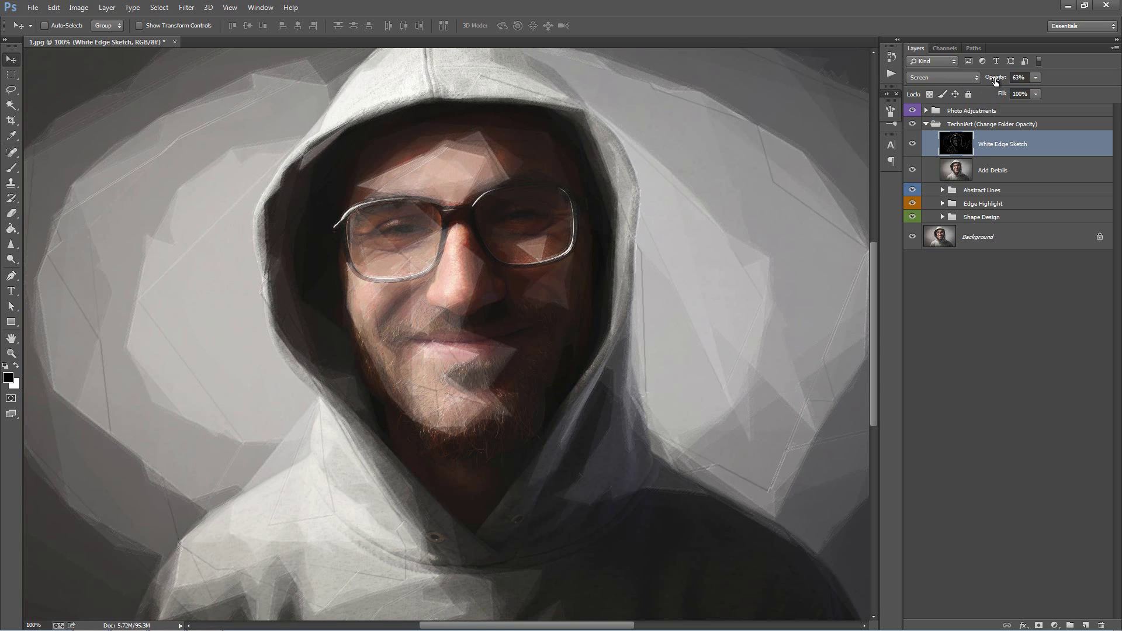
pyautogui.moveTo(994, 82)
pyautogui.mouseDown()
pyautogui.moveTo(975, 85)
pyautogui.moveTo(991, 87)
pyautogui.mouseUp()
# - Compare the image with the Add Details layer hidden and shown, leave it visible, and lower its opacity
pyautogui.click(1040, 169)
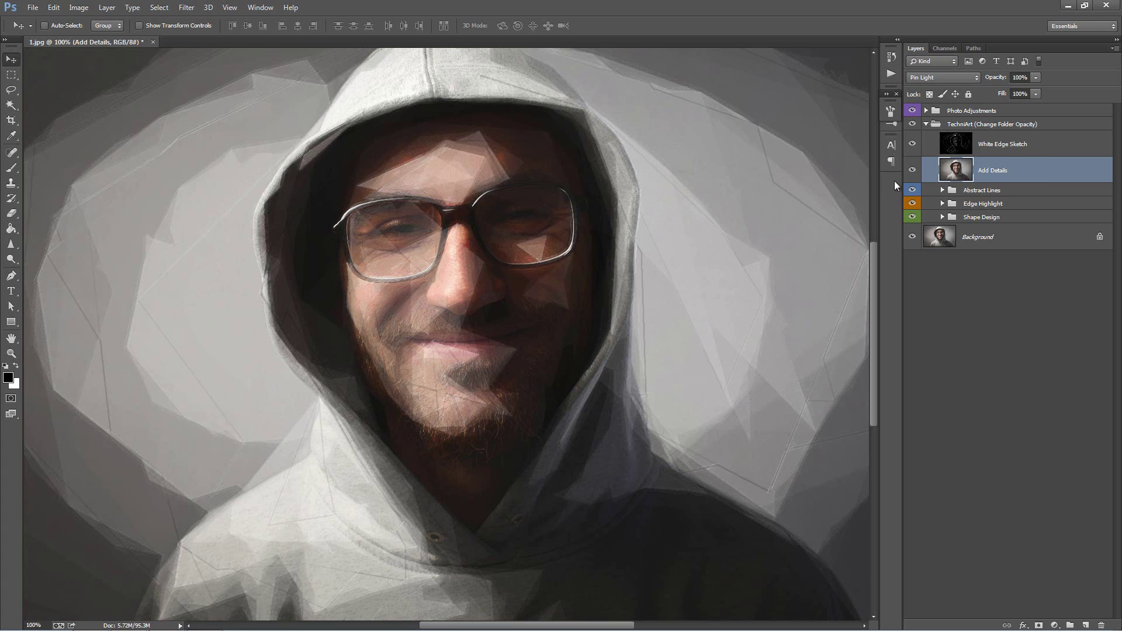
pyautogui.click(913, 170)
pyautogui.click(913, 170)
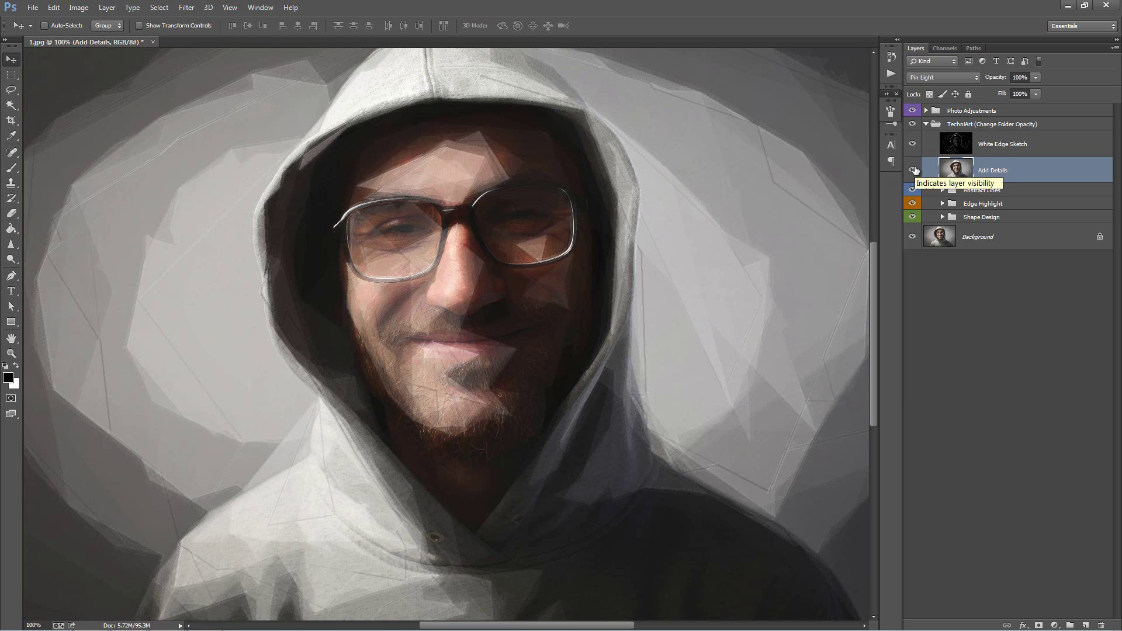
pyautogui.click(913, 170)
pyautogui.click(913, 170)
pyautogui.click(913, 170)
pyautogui.click(913, 170)
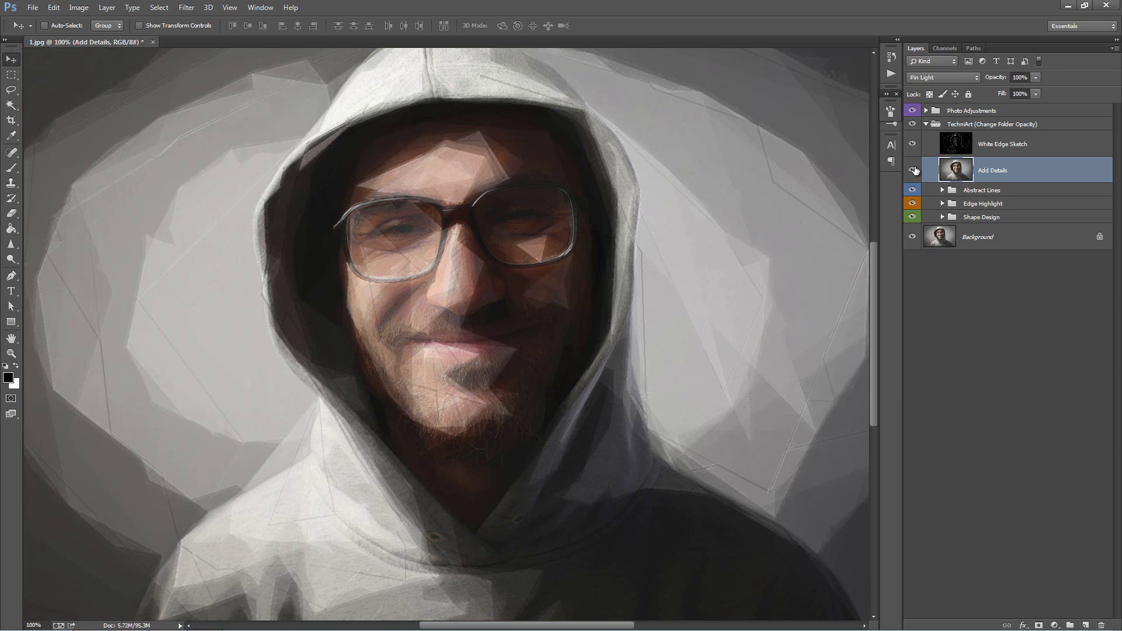
pyautogui.click(913, 170)
pyautogui.click(913, 170)
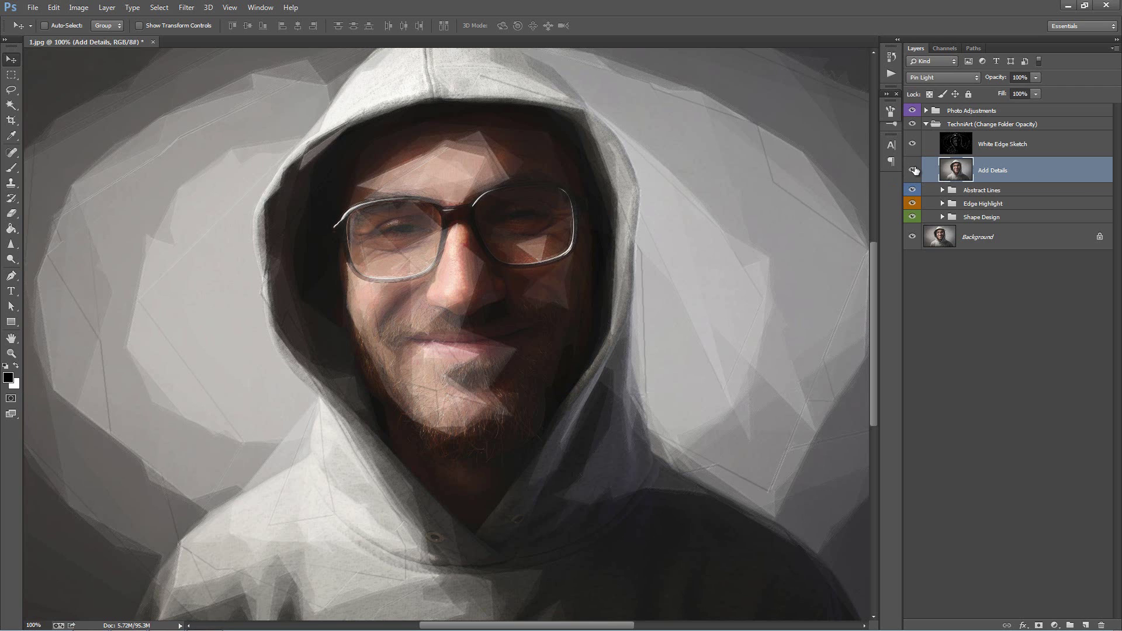
pyautogui.click(913, 170)
pyautogui.click(913, 171)
pyautogui.moveTo(1004, 82); pyautogui.dragTo(839, 88)
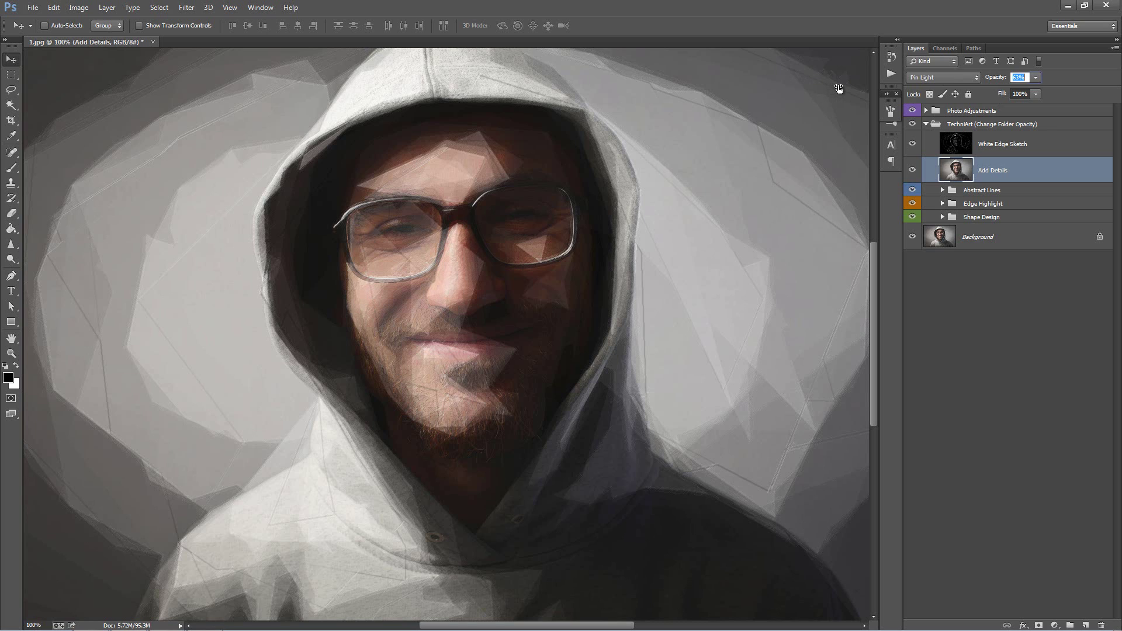
# - Preview the Abstract Lines group hidden and shown on the whole image, and expand the group
pyautogui.click(1023, 192)
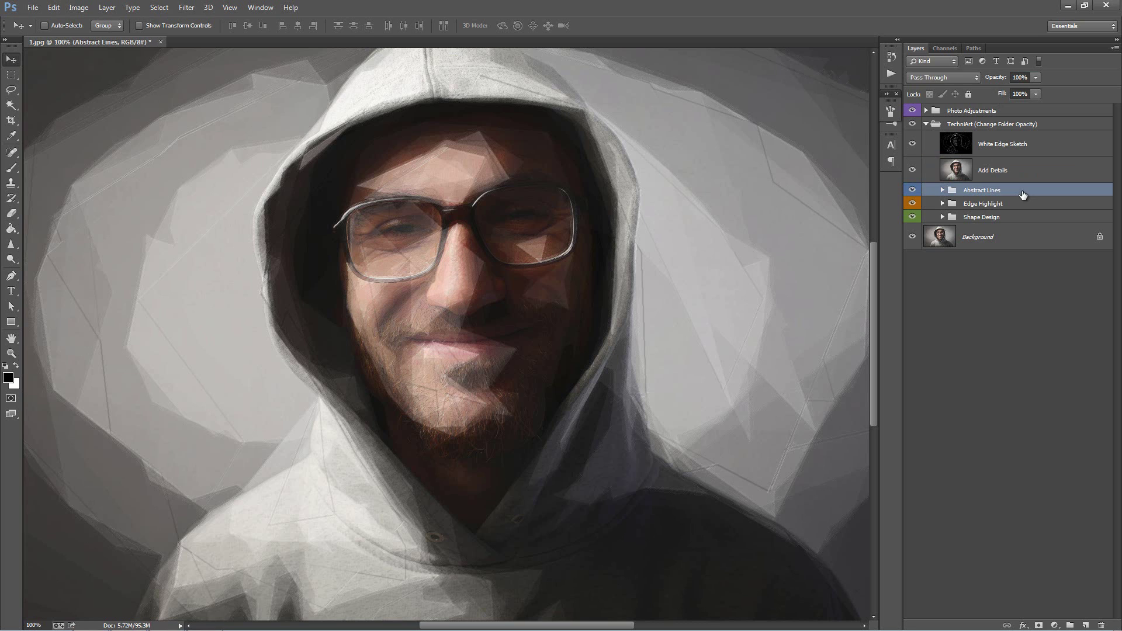
pyautogui.click(913, 190)
pyautogui.click(912, 190)
pyautogui.hotkey('ctrl', '-')
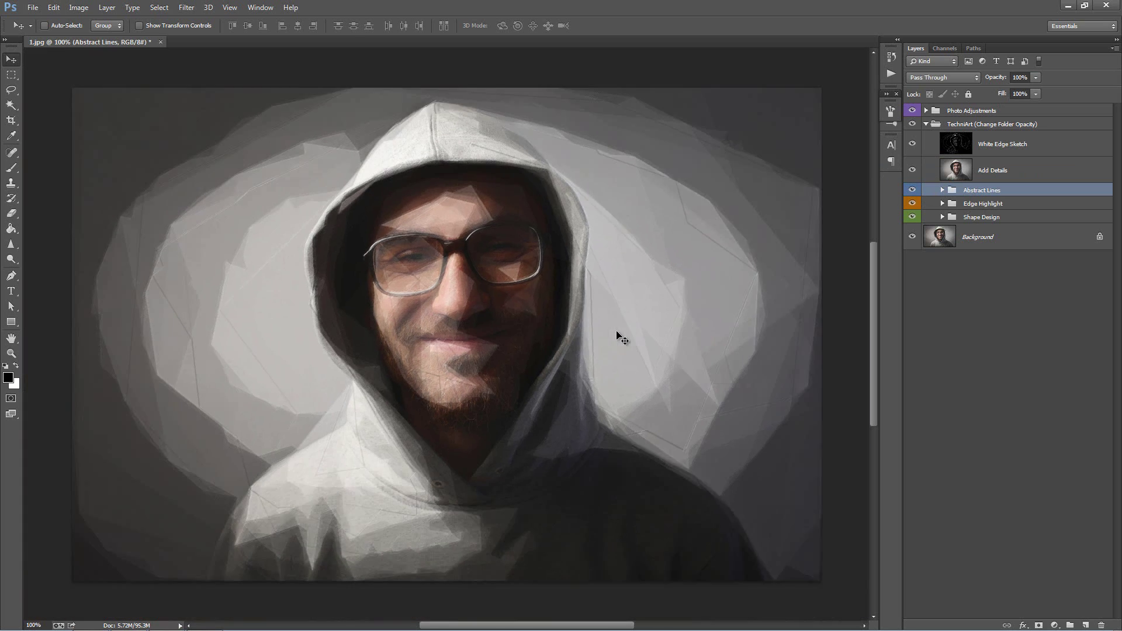
pyautogui.click(943, 190)
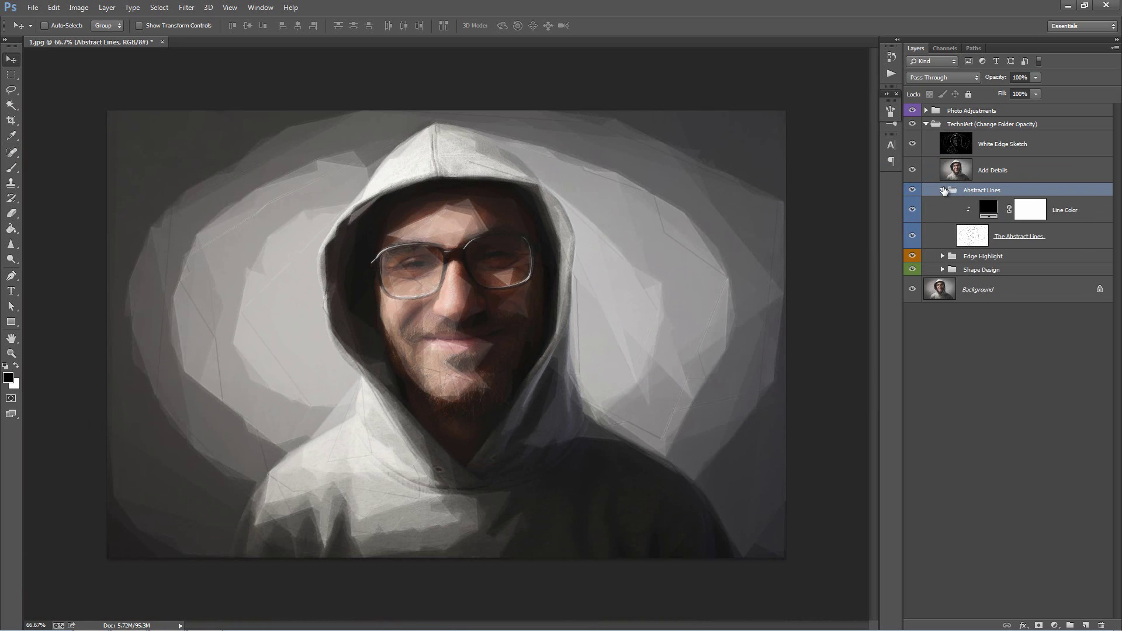
# - Try pure red (ff0000) as the fill of the Line Color layer, and cancel the color change
pyautogui.click(1077, 213)
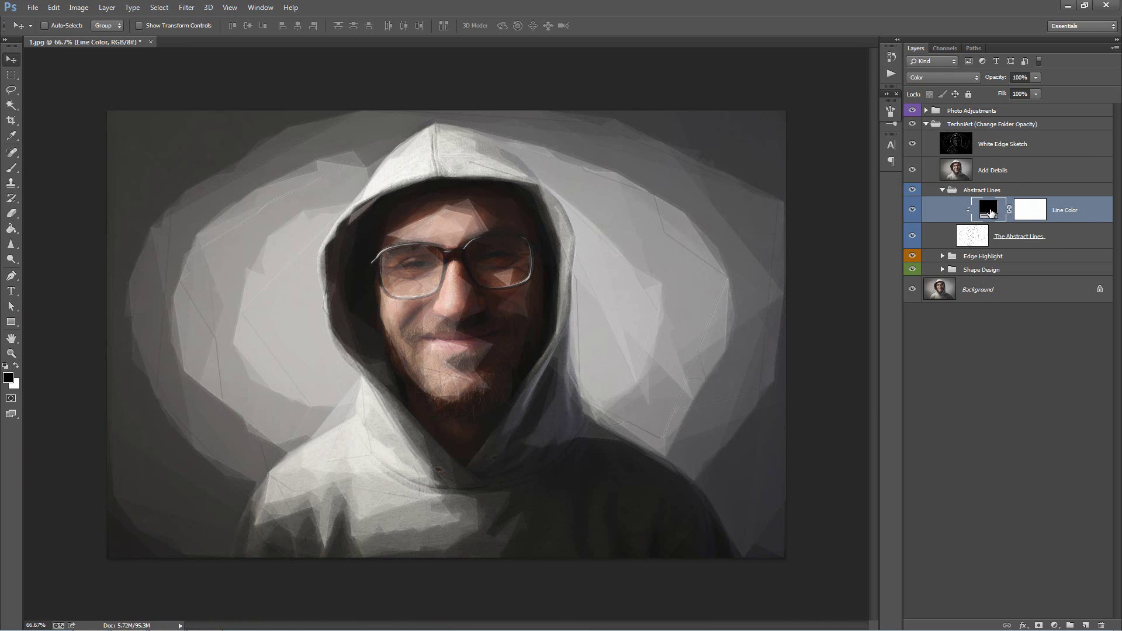
pyautogui.doubleClick(989, 211)
pyautogui.moveTo(915, 151); pyautogui.dragTo(933, 109)
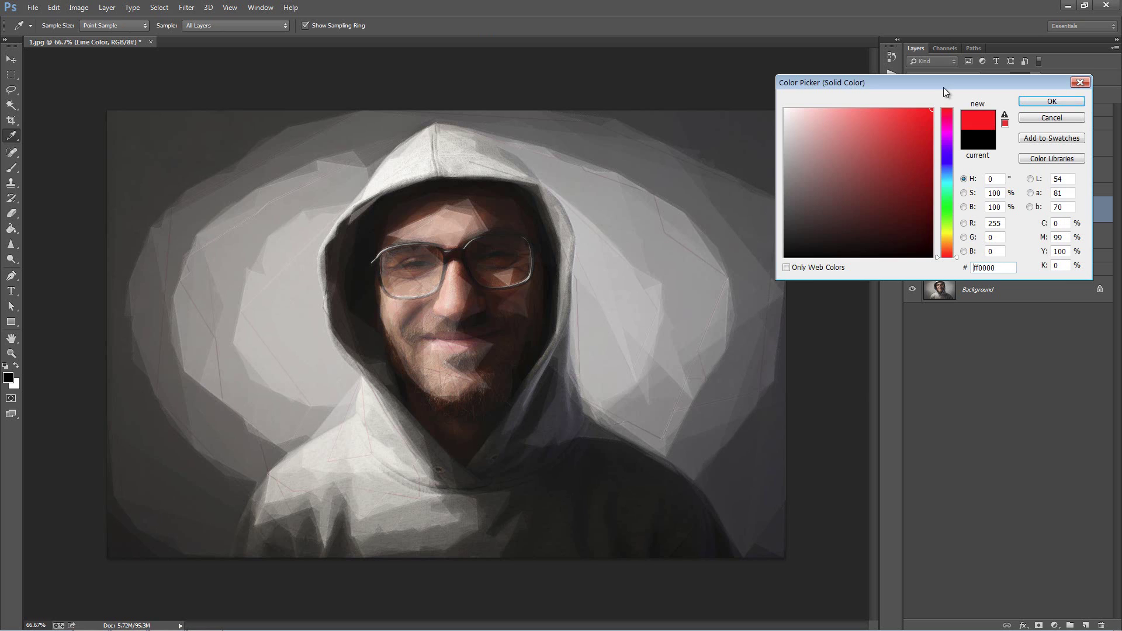
pyautogui.click(1051, 118)
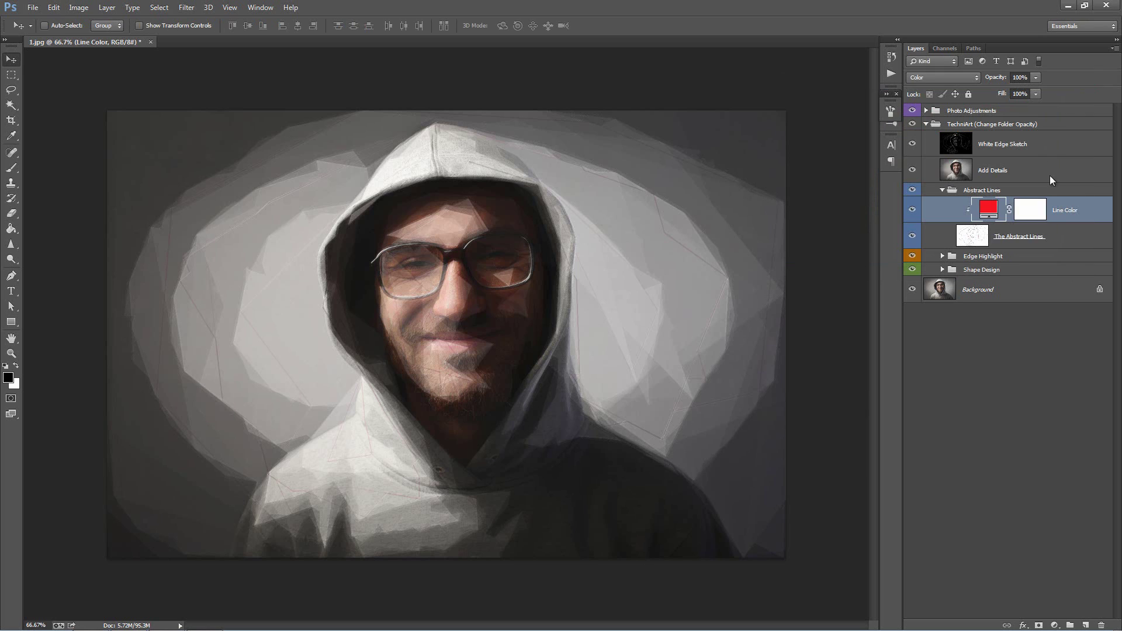
# - Try The Abstract Lines layer at 100% opacity, set it to 22%, and collapse the Abstract Lines group
pyautogui.click(1068, 240)
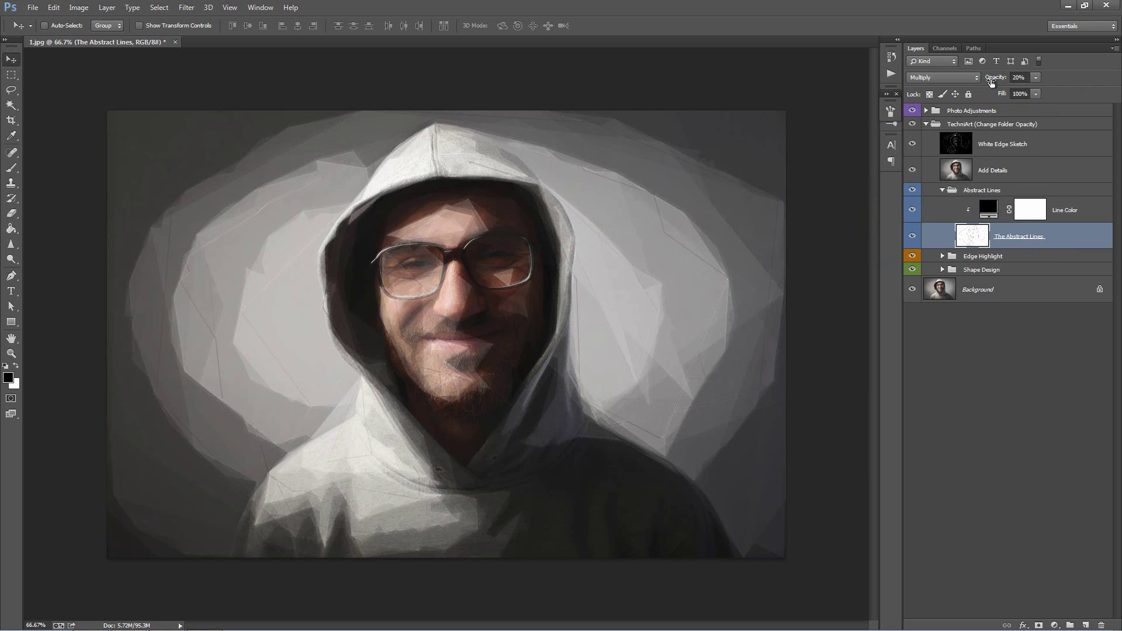
pyautogui.moveTo(991, 82); pyautogui.dragTo(1119, 89)
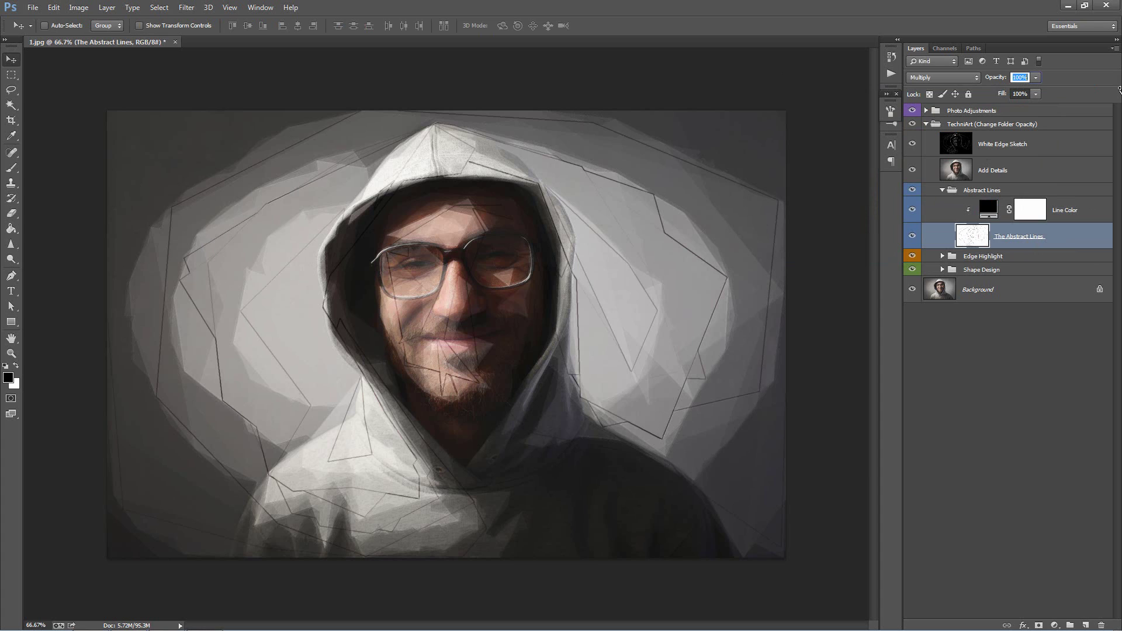
pyautogui.moveTo(1120, 89); pyautogui.dragTo(719, 100)
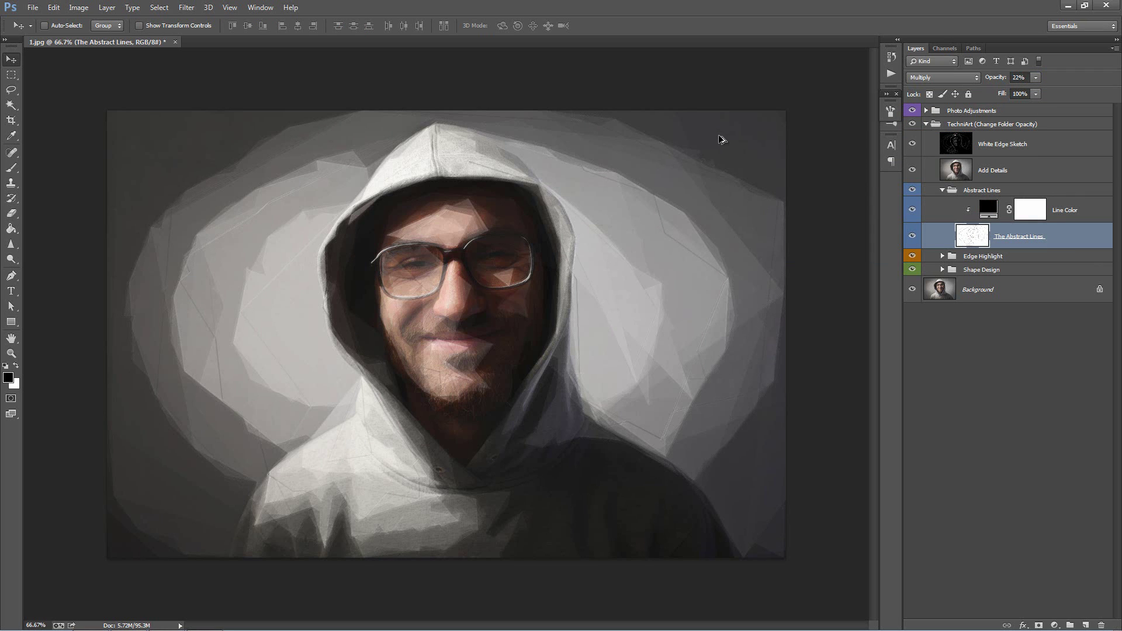
pyautogui.hotkey('ctrl', '1')
pyautogui.click(942, 190)
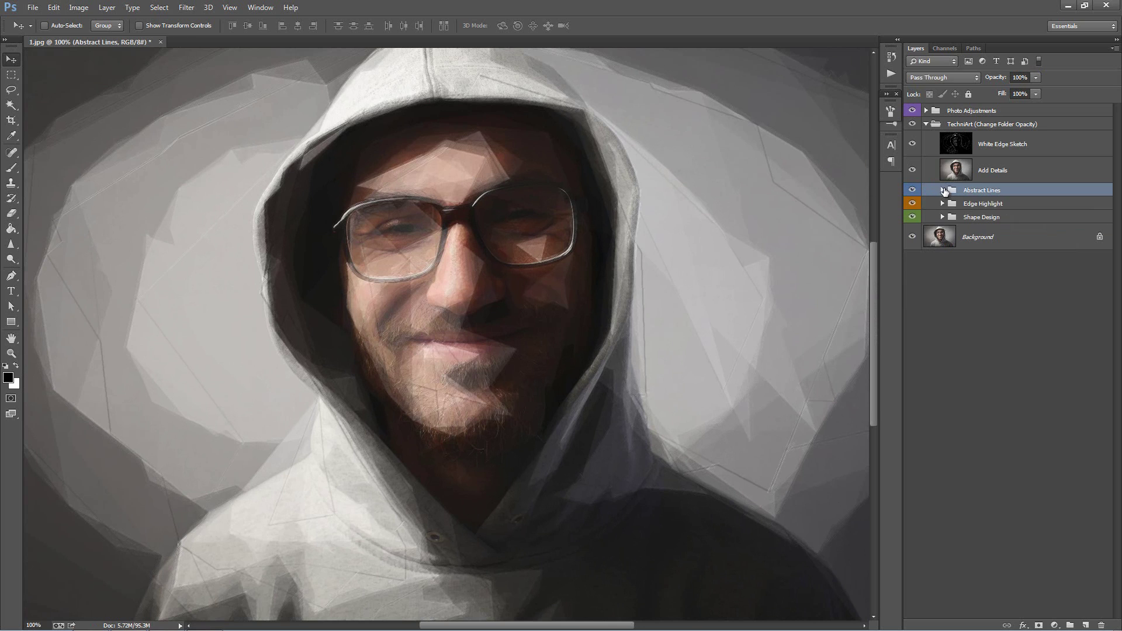
# - Expand the Edge Highlight group, try The Edge Highlight layer at 100% opacity, and set its opacity to 50%
pyautogui.click(998, 204)
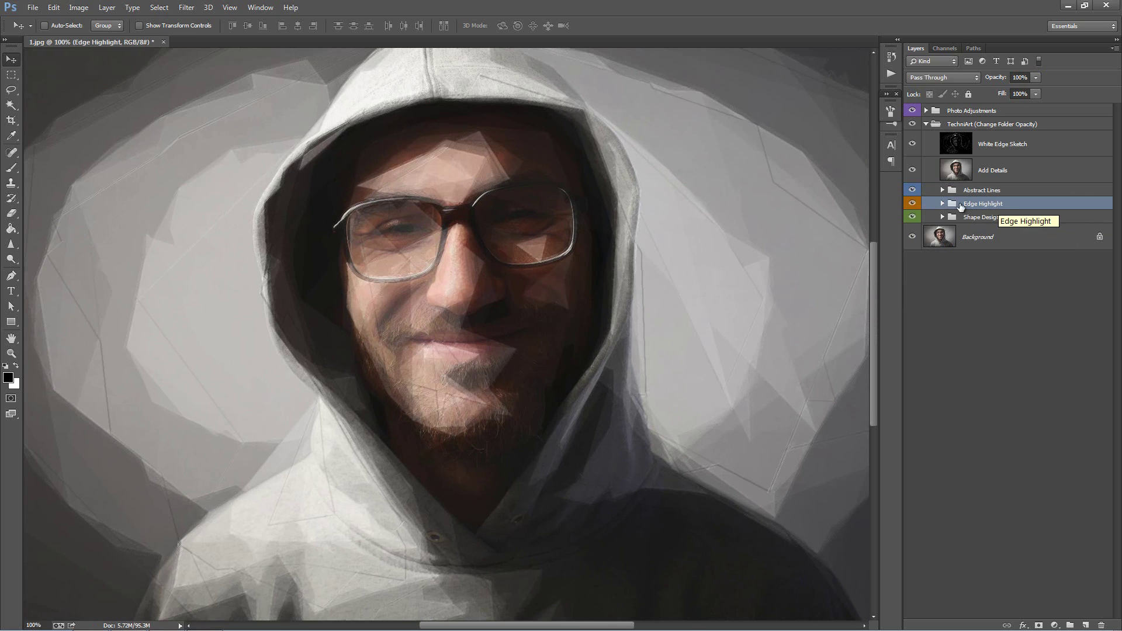
pyautogui.click(942, 204)
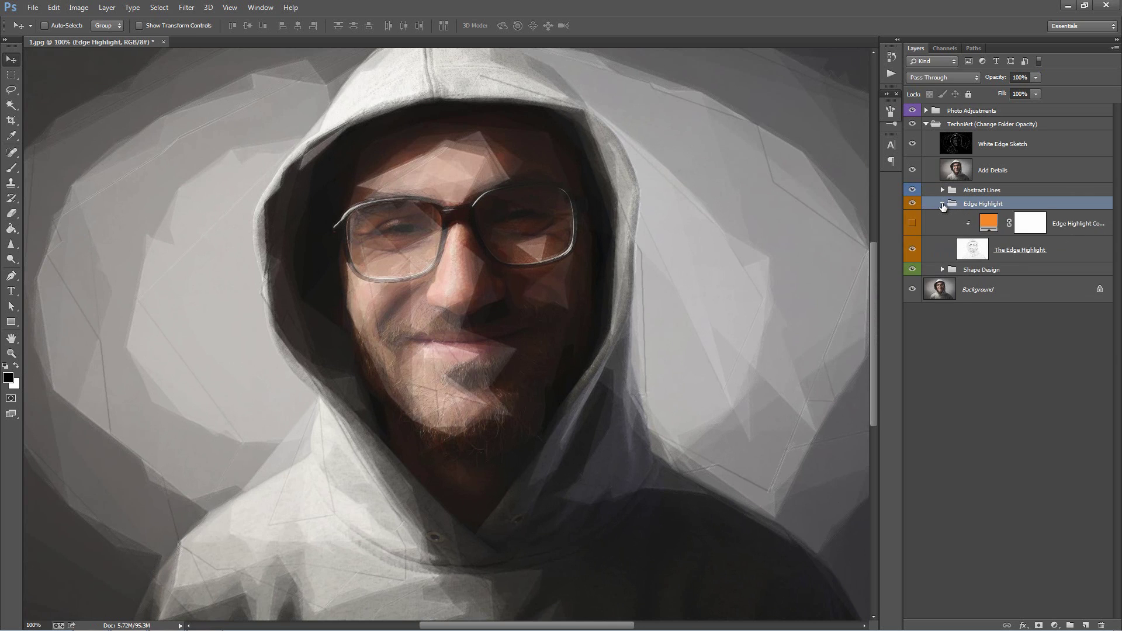
pyautogui.click(1081, 227)
pyautogui.click(1065, 252)
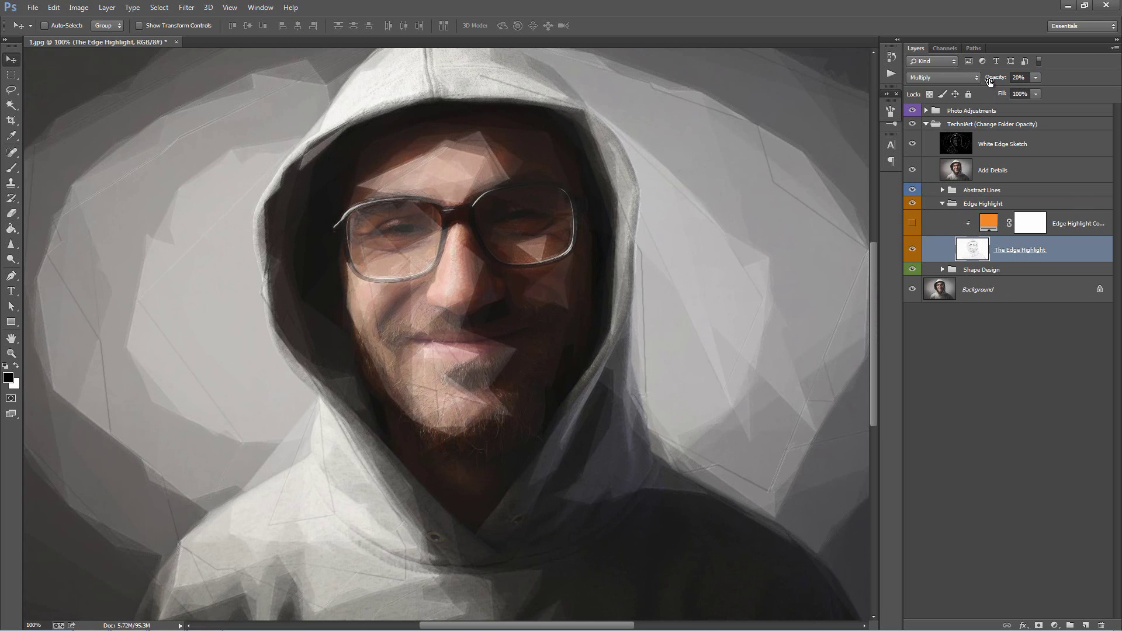
pyautogui.moveTo(989, 81); pyautogui.dragTo(1120, 92)
pyautogui.press('Return')
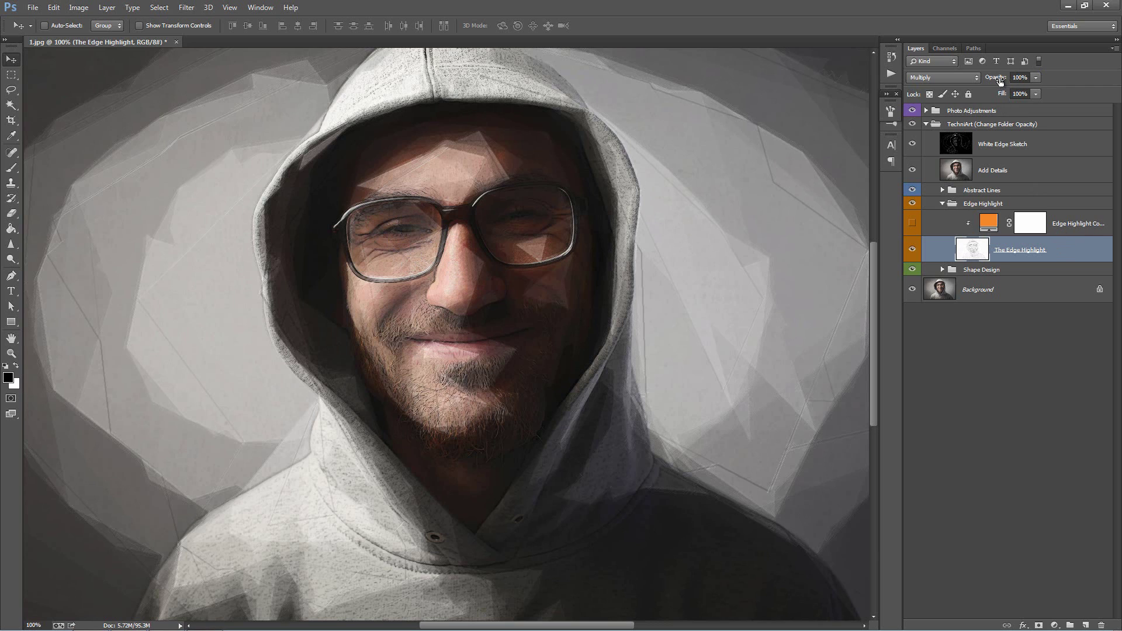
pyautogui.moveTo(1000, 80)
pyautogui.mouseDown()
pyautogui.moveTo(624, 105)
pyautogui.moveTo(654, 102)
pyautogui.mouseUp()
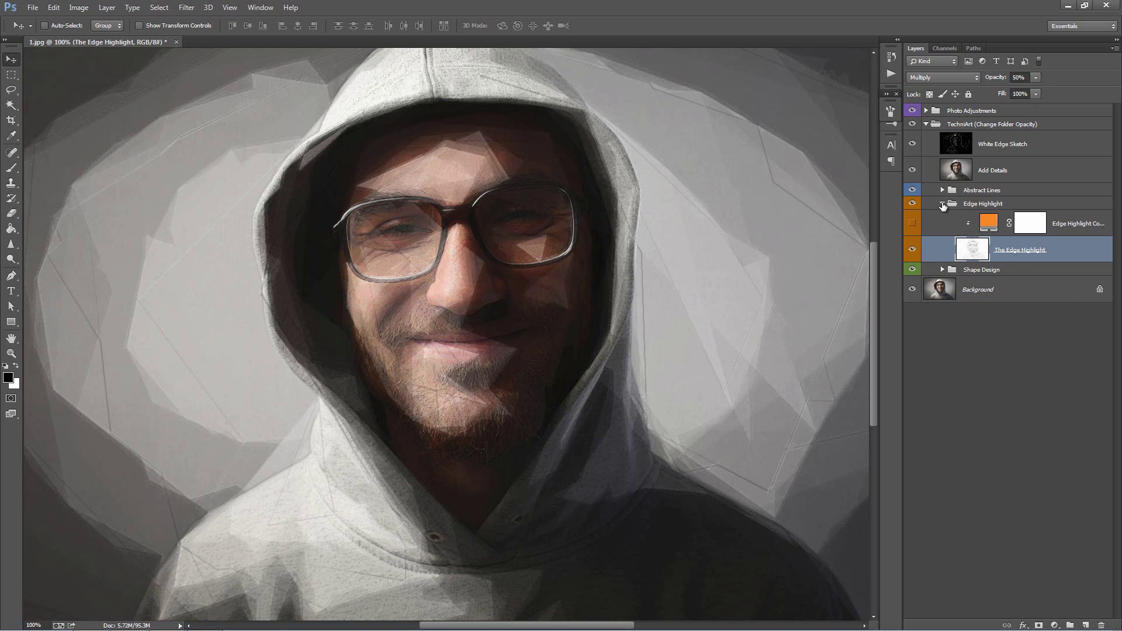
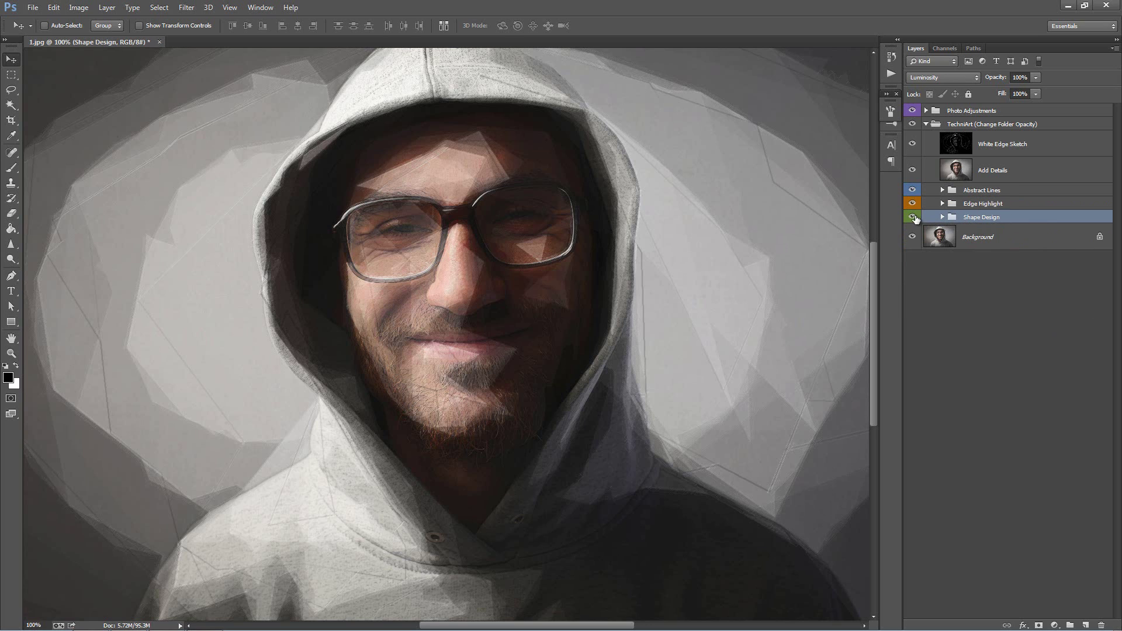
# - Compare the Shape Design group at 0% and 100% opacity, leaving it at 100%, and expand the group
pyautogui.moveTo(997, 79); pyautogui.dragTo(445, 115)
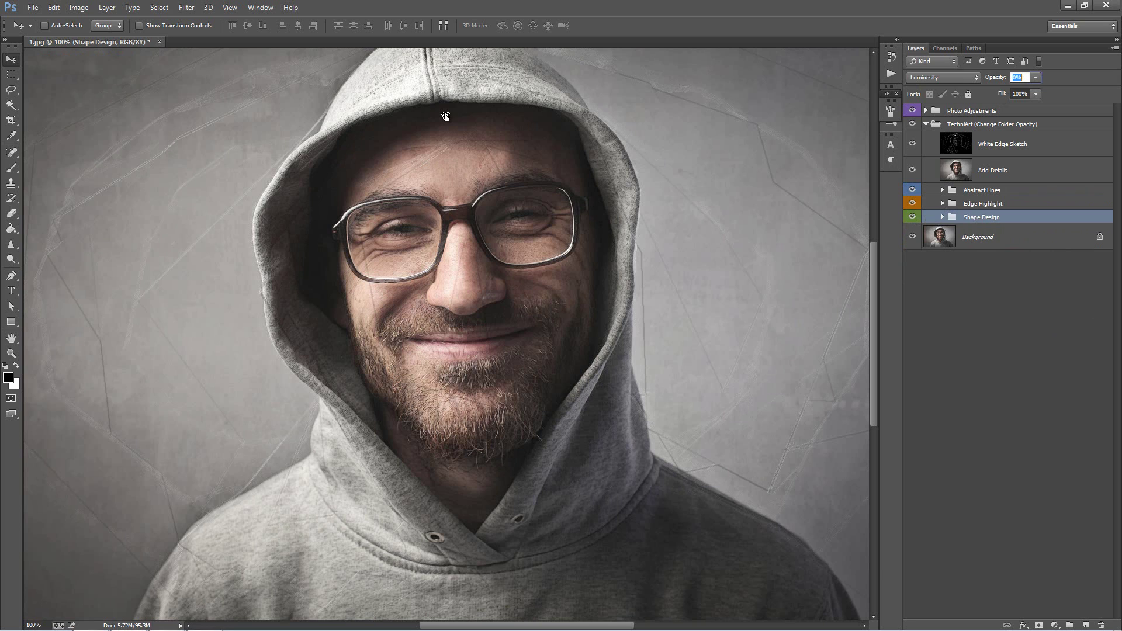
pyautogui.moveTo(444, 115); pyautogui.dragTo(917, 147)
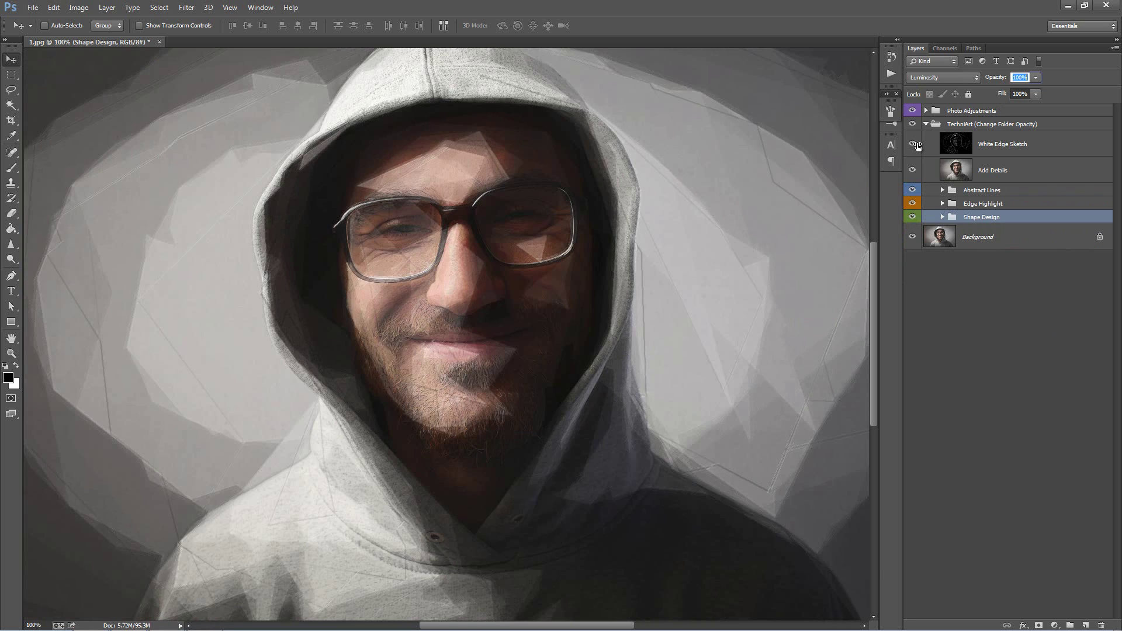
pyautogui.click(942, 217)
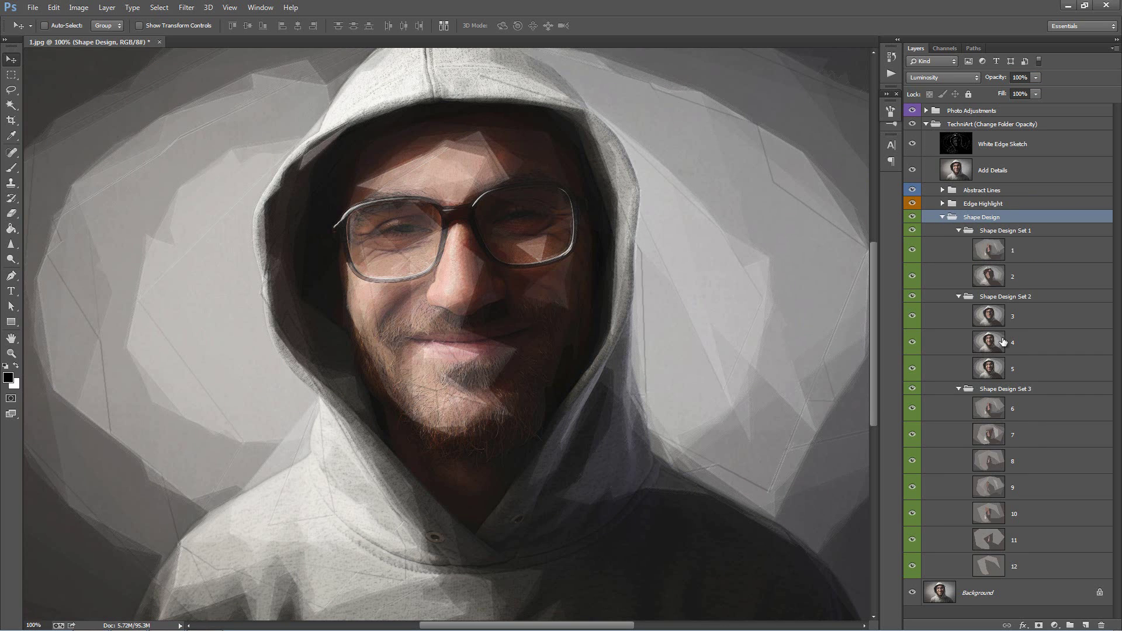
# - Toggle the visibility of shape layers 1 to 7, leaving only layer 7 hidden, and collapse the Shape Design and TechniArt groups
pyautogui.click(911, 250)
pyautogui.click(912, 276)
pyautogui.click(912, 316)
pyautogui.click(912, 343)
pyautogui.click(914, 370)
pyautogui.click(914, 370)
pyautogui.click(912, 408)
pyautogui.click(914, 435)
pyautogui.moveTo(913, 408); pyautogui.dragTo(912, 250)
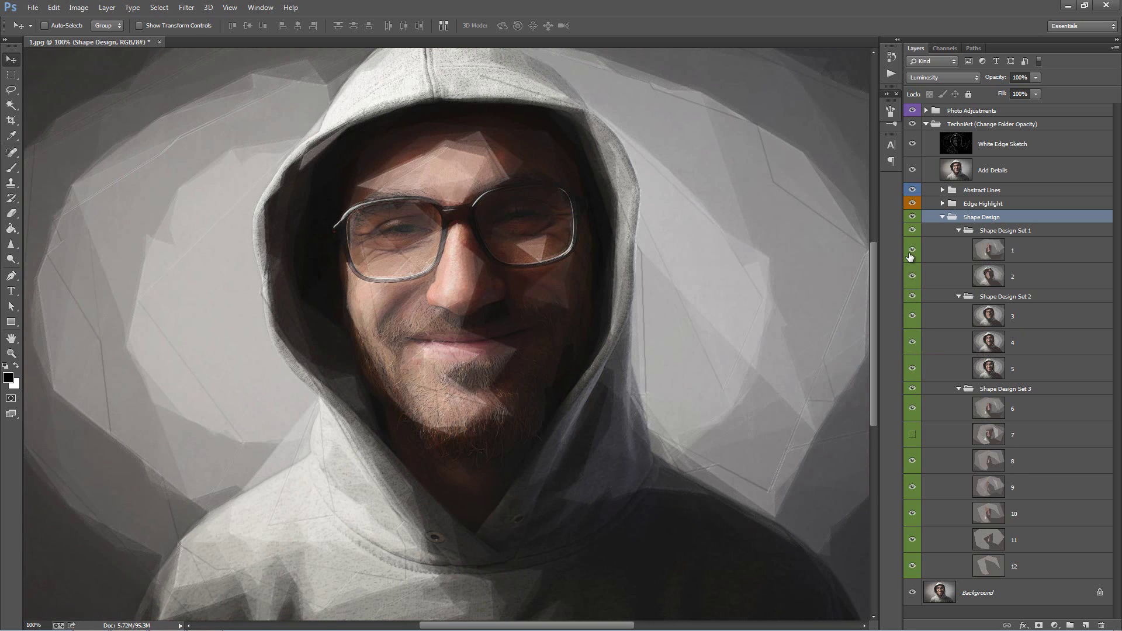
pyautogui.click(942, 217)
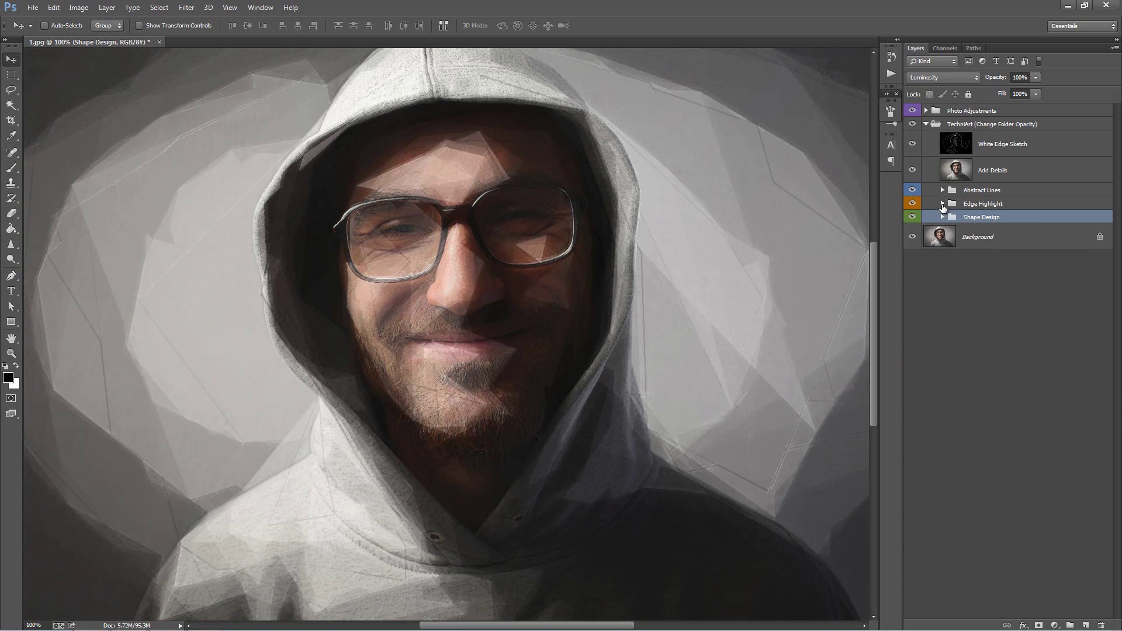
pyautogui.click(926, 124)
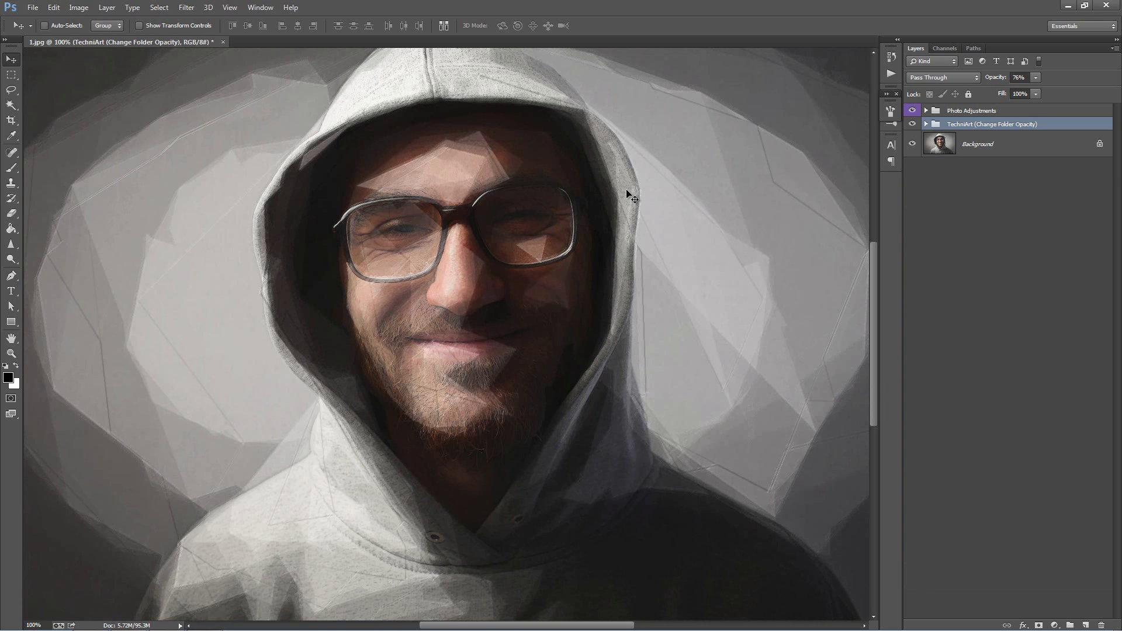
# - Close the portrait without saving, and open 3.jpg from the TechniArt Action folder
pyautogui.hotkey('ctrl', 'w')
pyautogui.press('n')
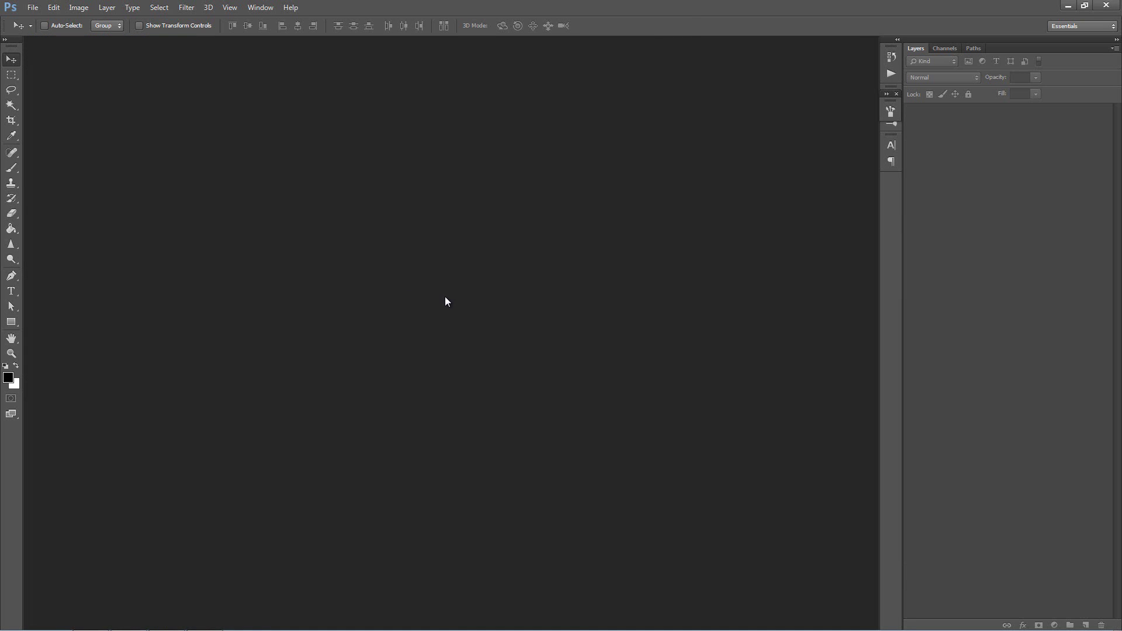
pyautogui.hotkey('ctrl', 'o')
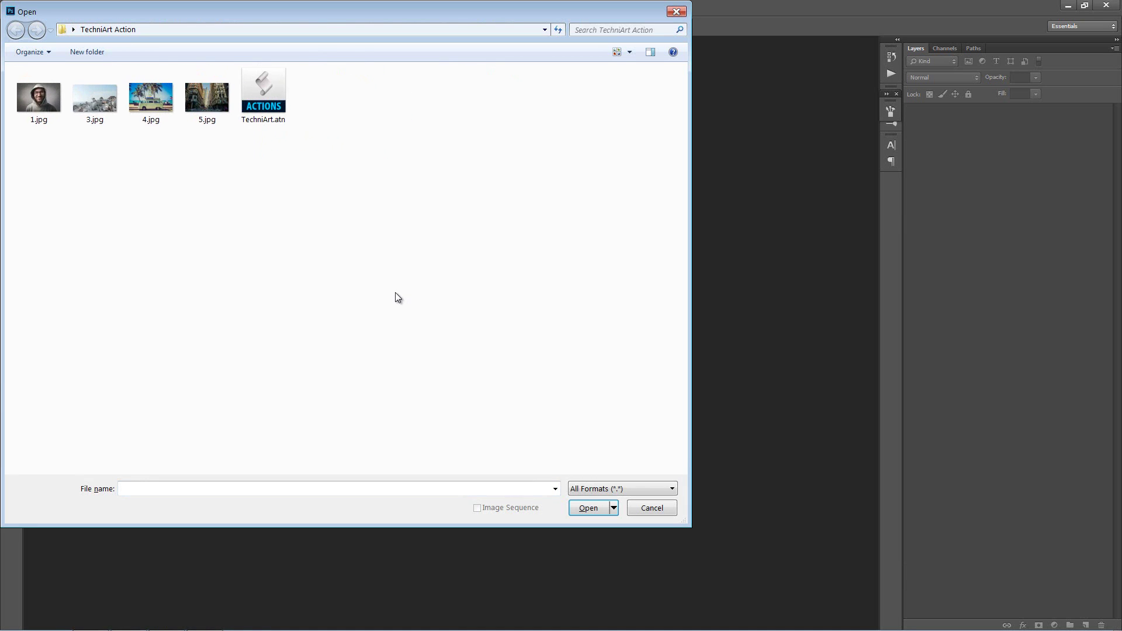
pyautogui.doubleClick(116, 123)
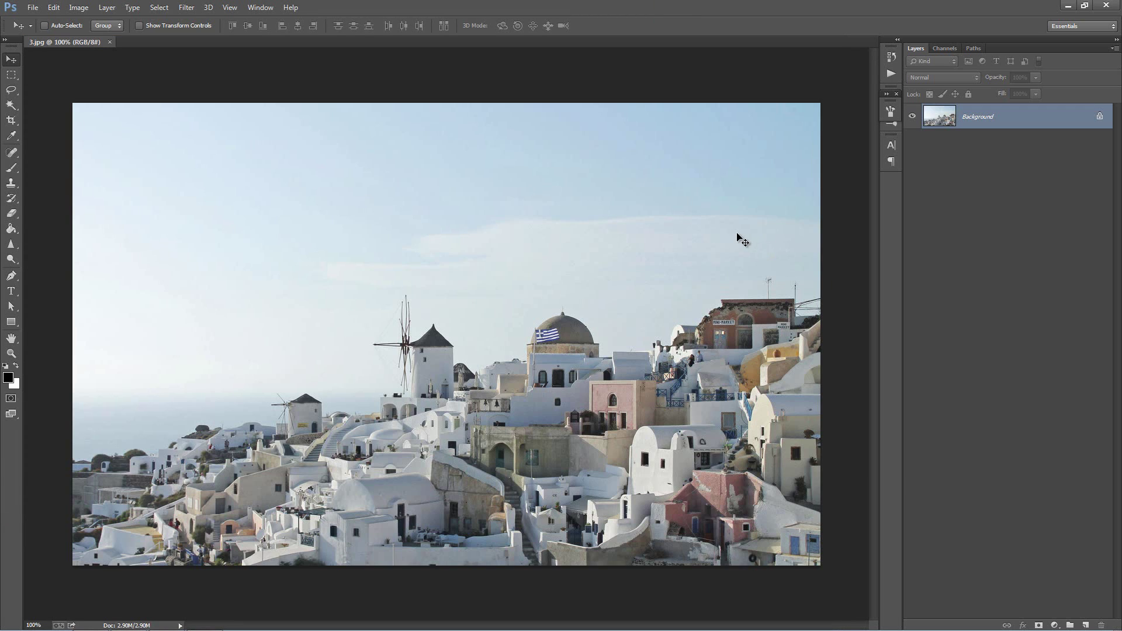
# - Run the TechniArt action on the 3.jpg townscape photo, and hide the actions list
pyautogui.click(888, 73)
pyautogui.click(806, 211)
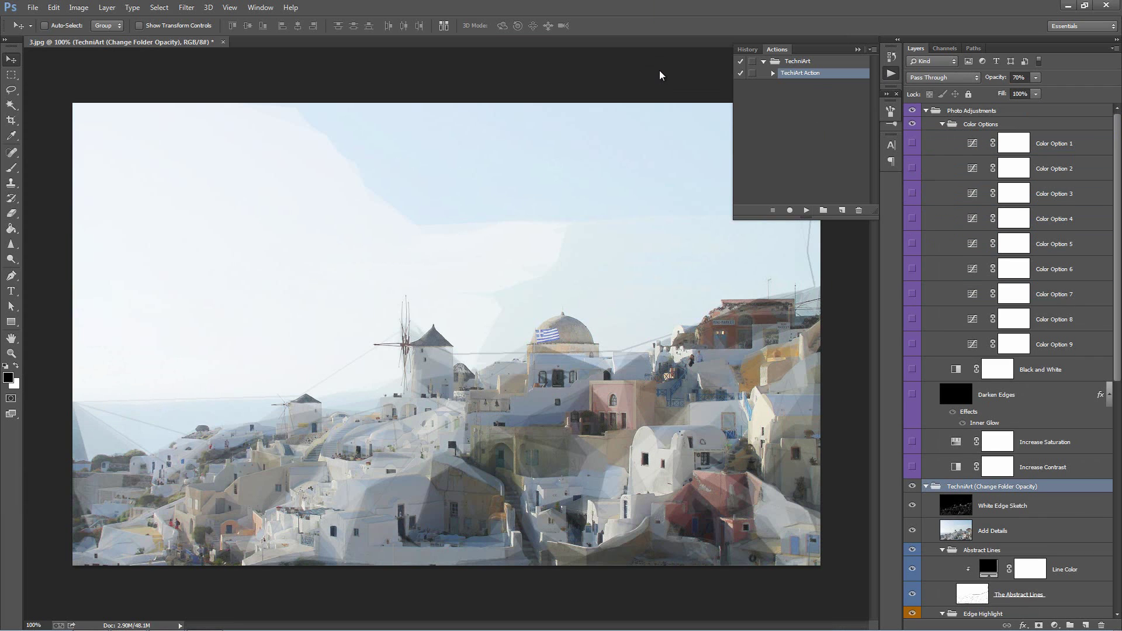
pyautogui.click(859, 49)
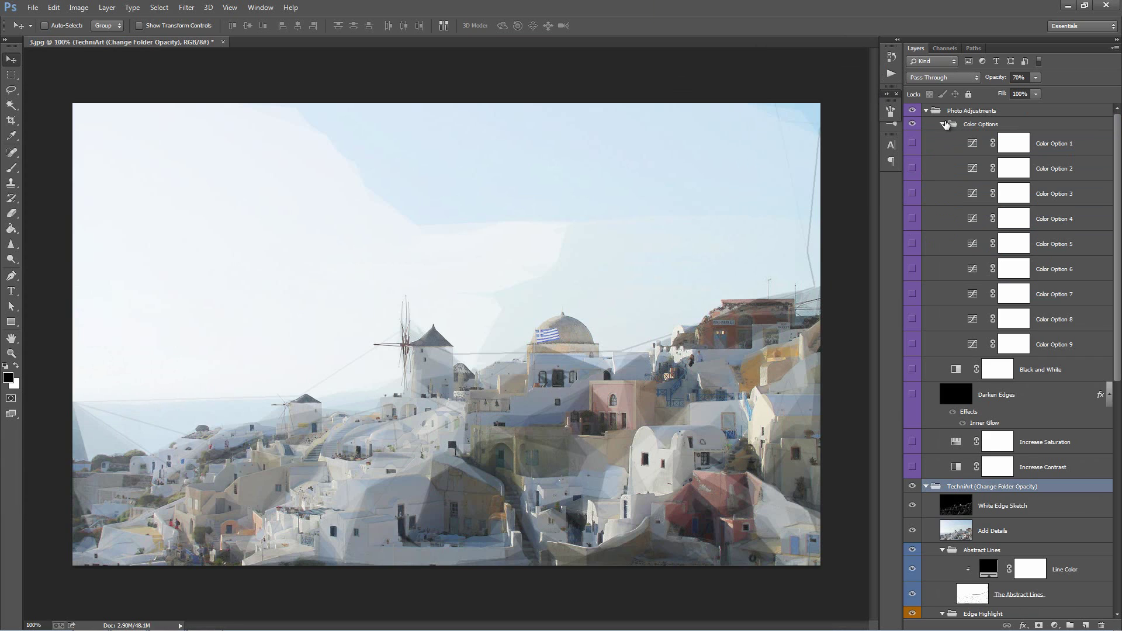
# - Collapse the Color Options, Photo Adjustments, Abstract Lines, Edge Highlight and Shape Design groups
pyautogui.click(942, 124)
pyautogui.click(927, 110)
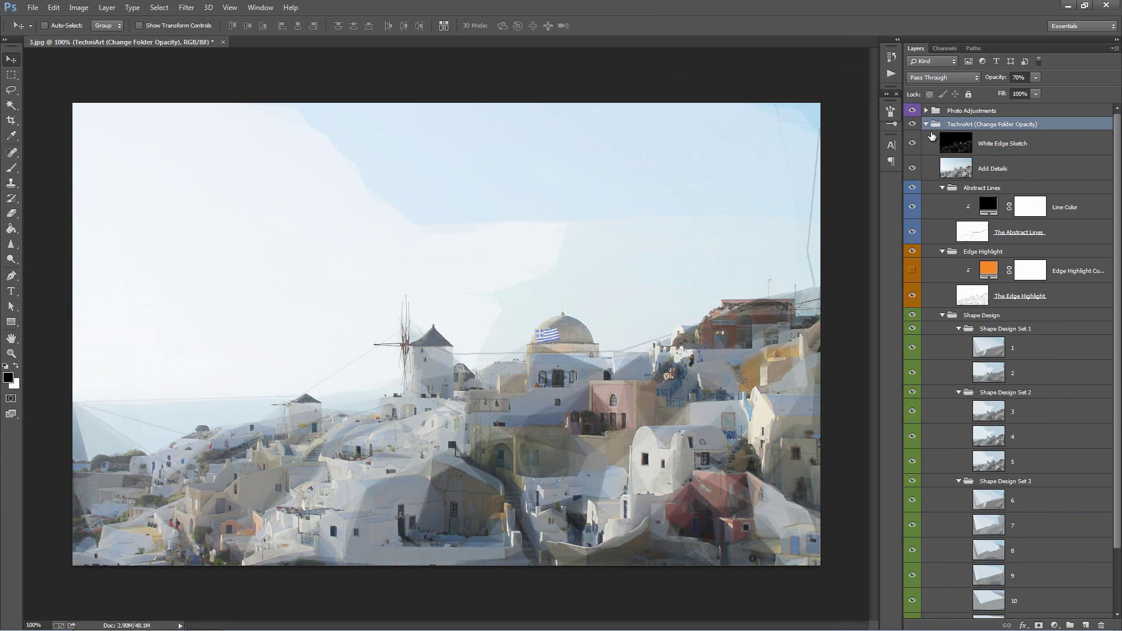
pyautogui.click(942, 187)
pyautogui.click(942, 201)
pyautogui.click(941, 214)
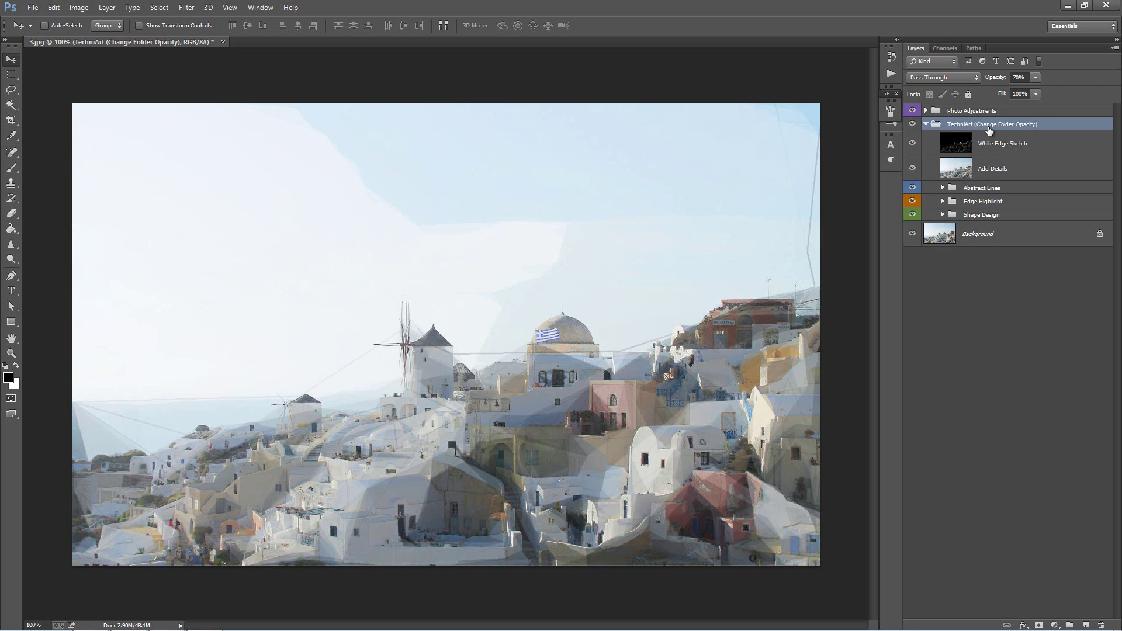
# - Try 100% opacity on the TechniArt group and the White Edge Sketch layer, leaving the group at 71% and the layer at 76%
pyautogui.moveTo(990, 79); pyautogui.dragTo(1120, 92)
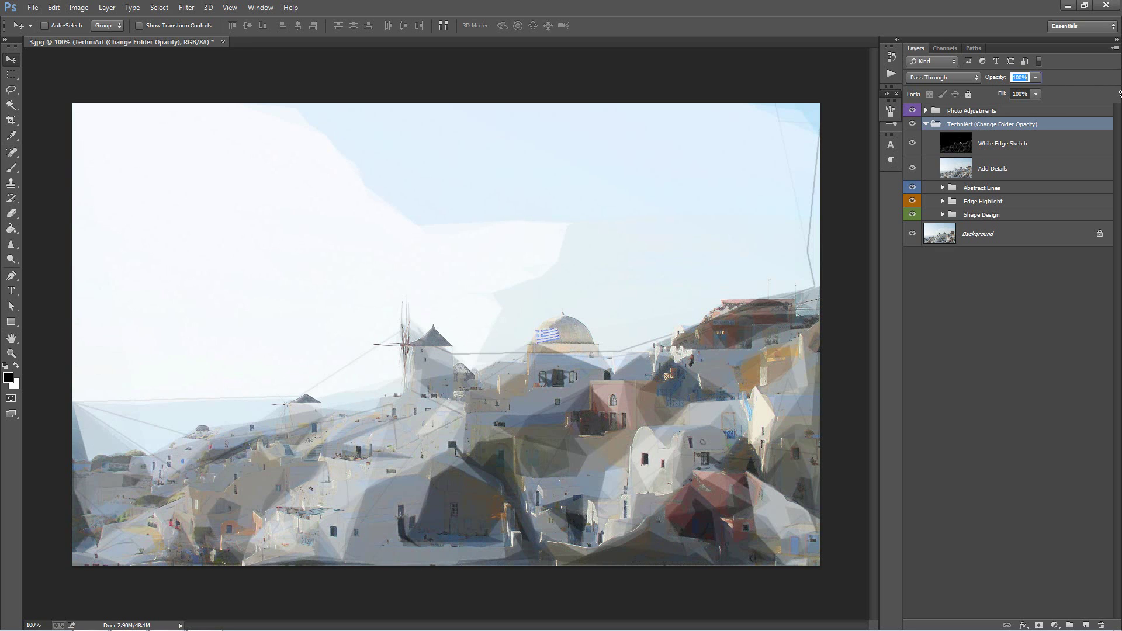
pyautogui.moveTo(1119, 93); pyautogui.dragTo(1105, 95)
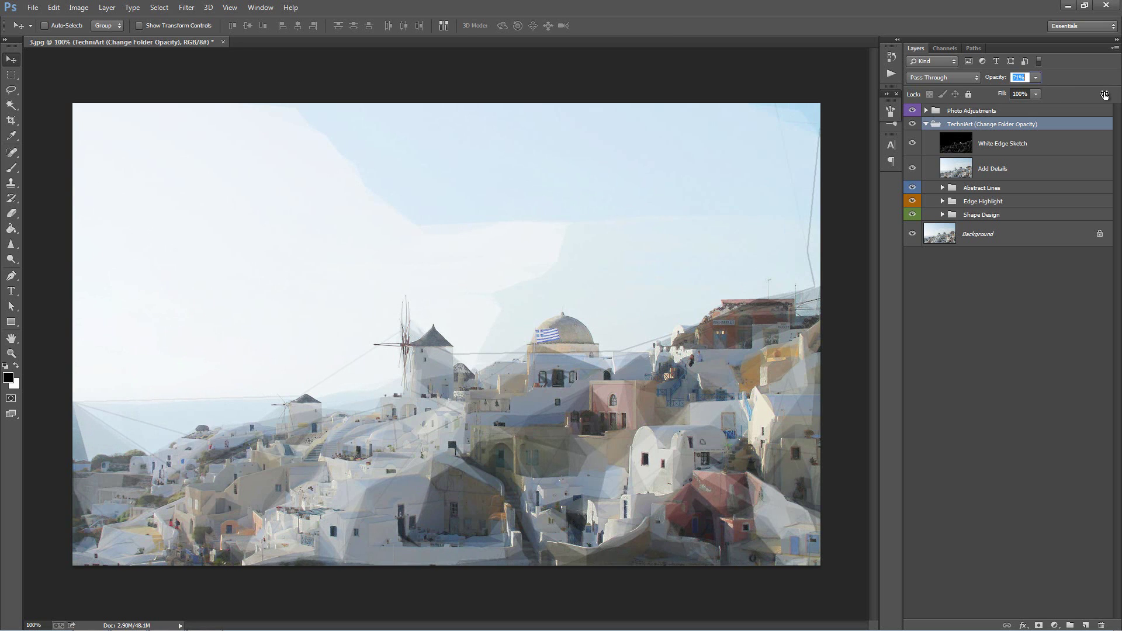
pyautogui.click(1039, 147)
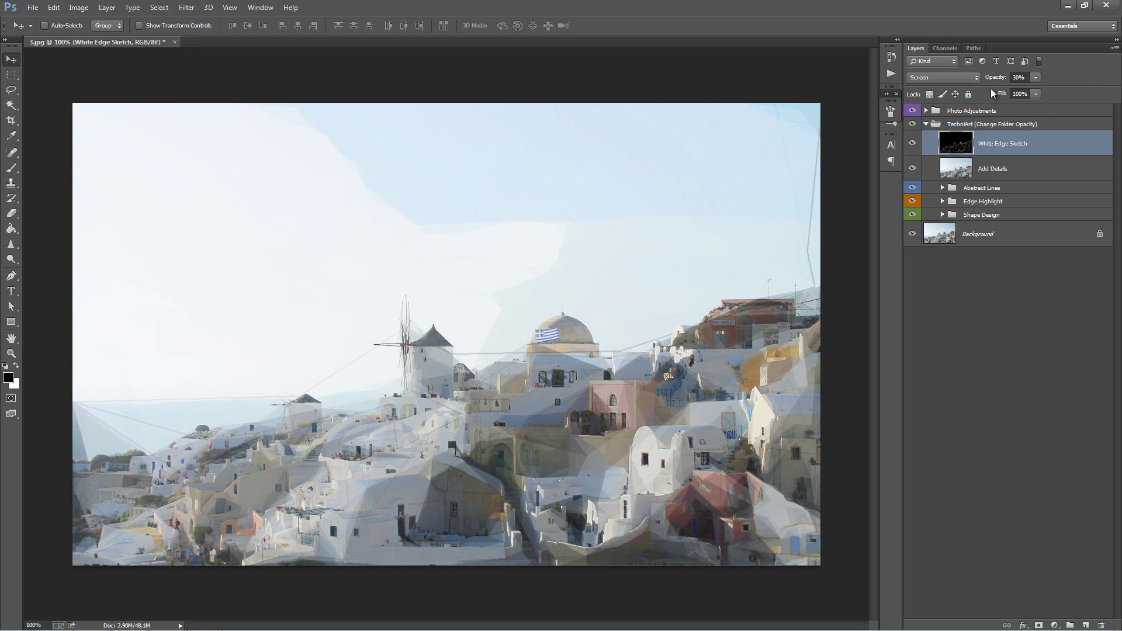
pyautogui.moveTo(1000, 81); pyautogui.dragTo(1120, 92)
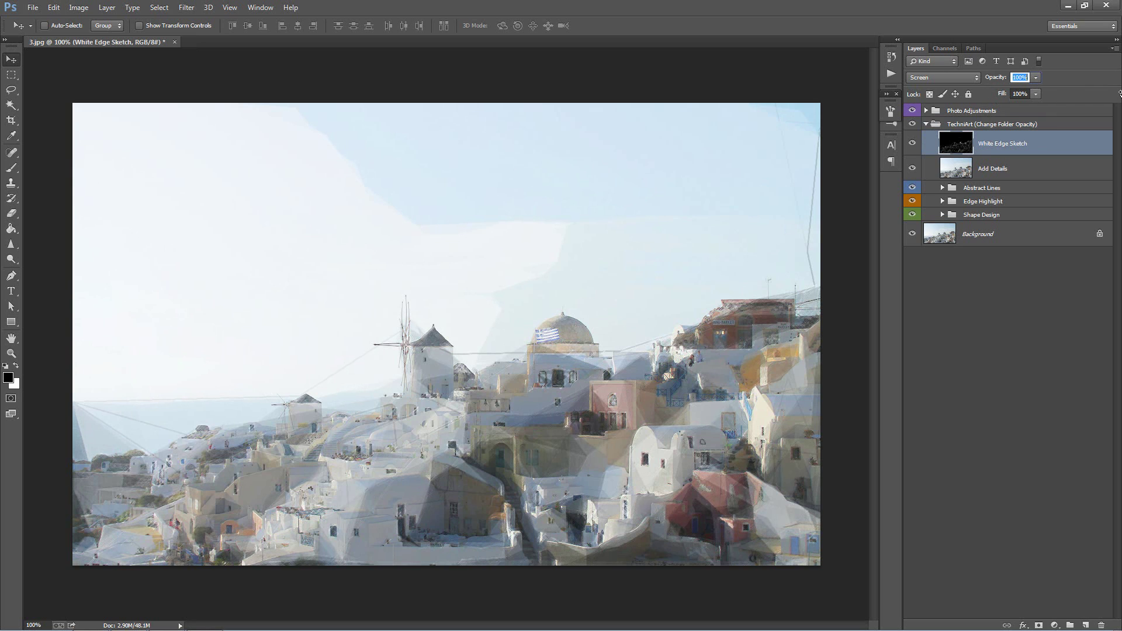
pyautogui.moveTo(1120, 92); pyautogui.dragTo(1110, 96)
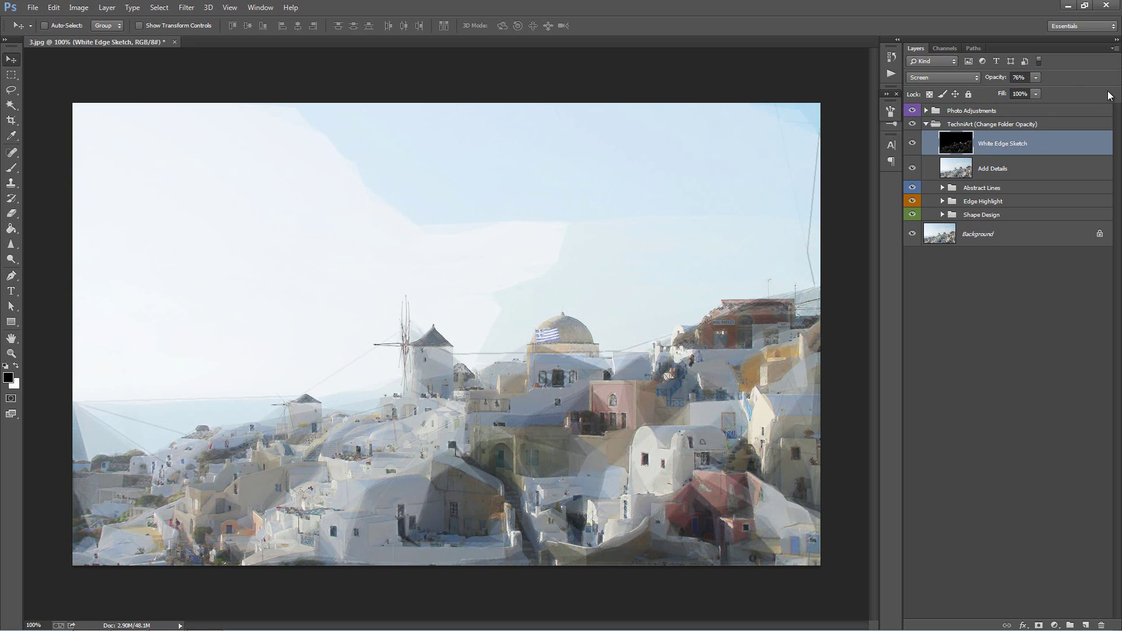
# - Toggle the Add Details layer's visibility to compare its effect, leaving it visible, and hide the Abstract Lines group
pyautogui.click(1000, 168)
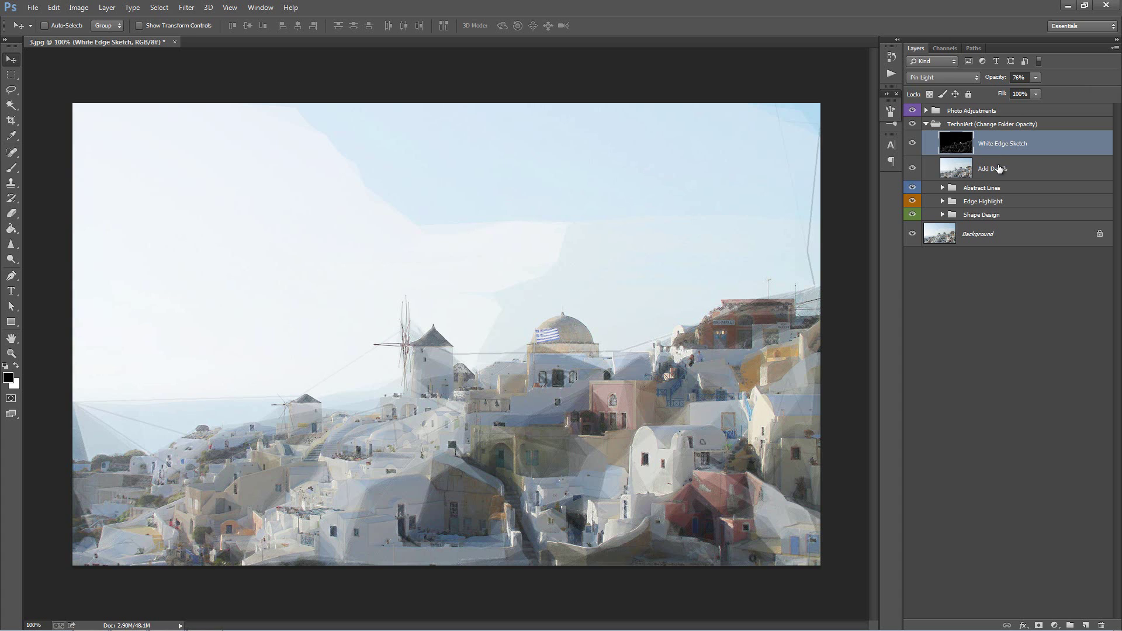
pyautogui.click(912, 170)
pyautogui.click(912, 170)
pyautogui.click(912, 170)
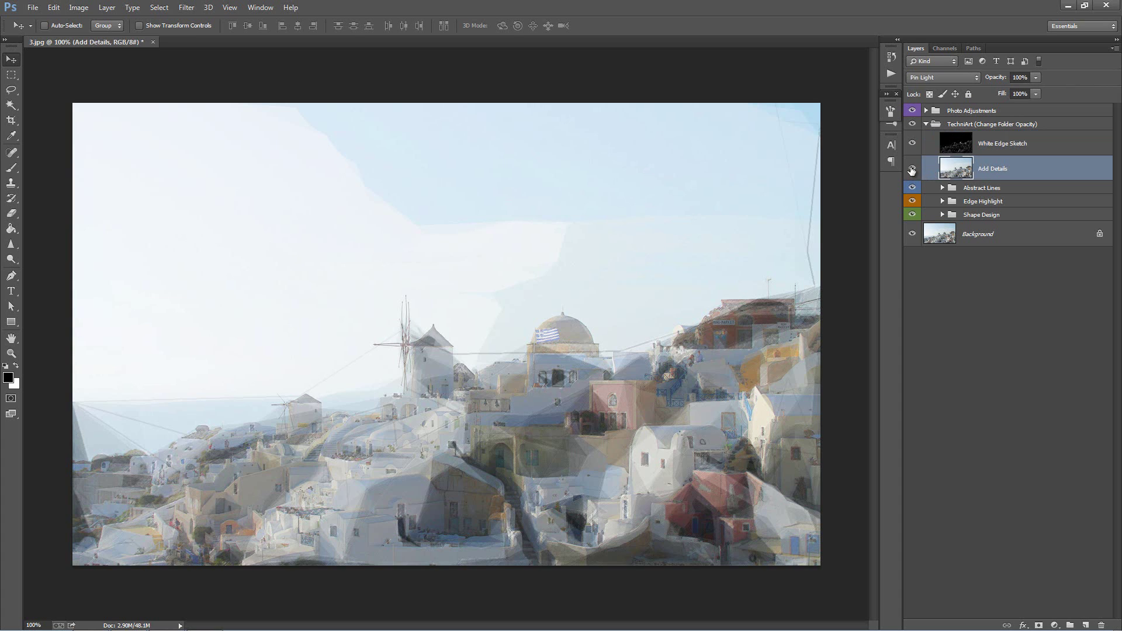
pyautogui.click(912, 170)
pyautogui.click(912, 169)
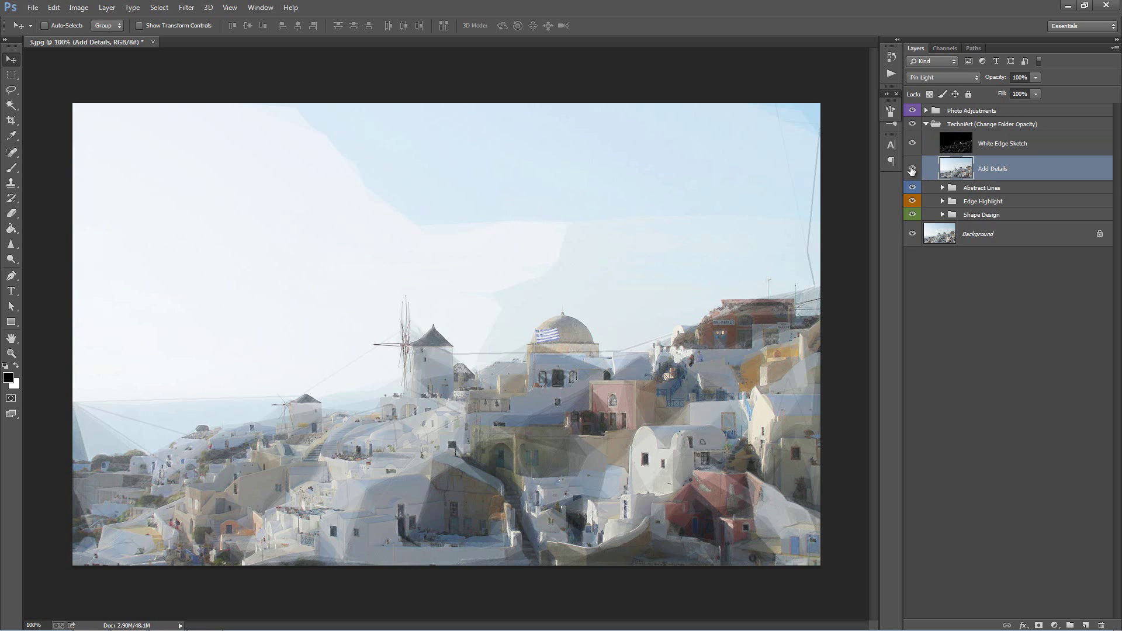
pyautogui.click(1011, 193)
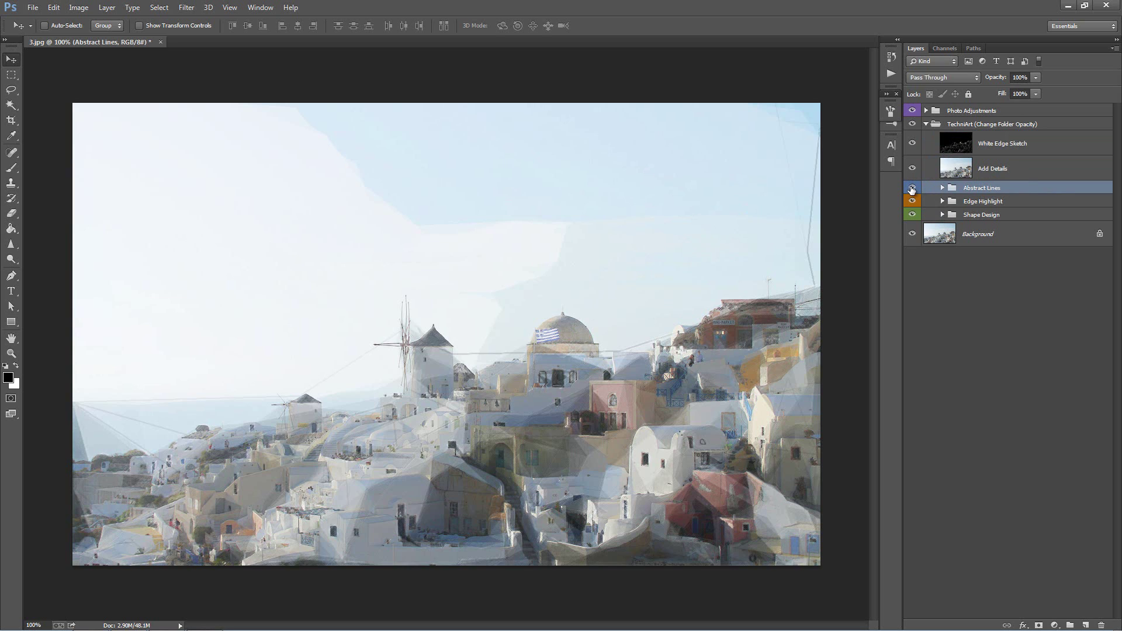
pyautogui.click(912, 189)
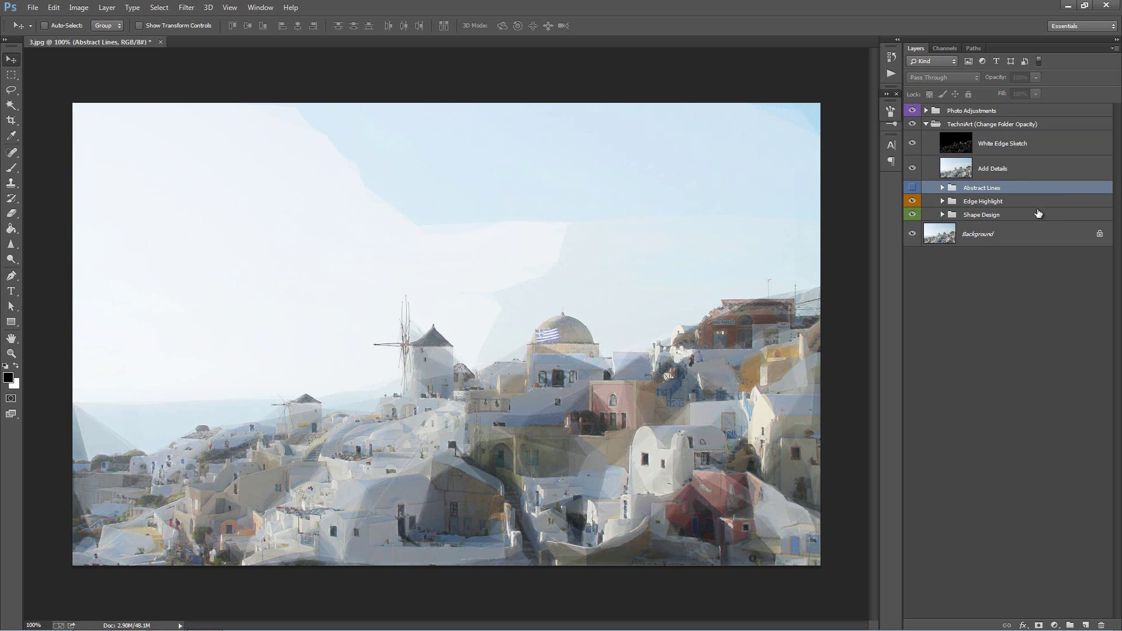
# - Try The Edge Highlight layer at 100% opacity, settle on 55%, and collapse the Edge Highlight group
pyautogui.click(944, 204)
pyautogui.click(943, 201)
pyautogui.click(1017, 248)
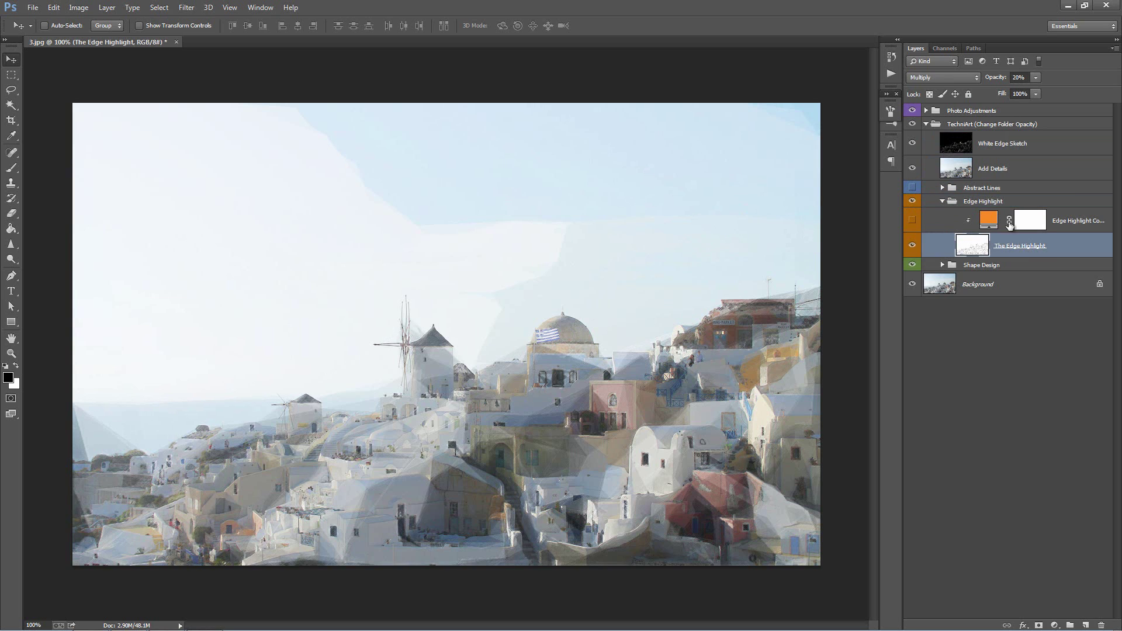
pyautogui.moveTo(992, 80); pyautogui.dragTo(1119, 92)
pyautogui.press('Return')
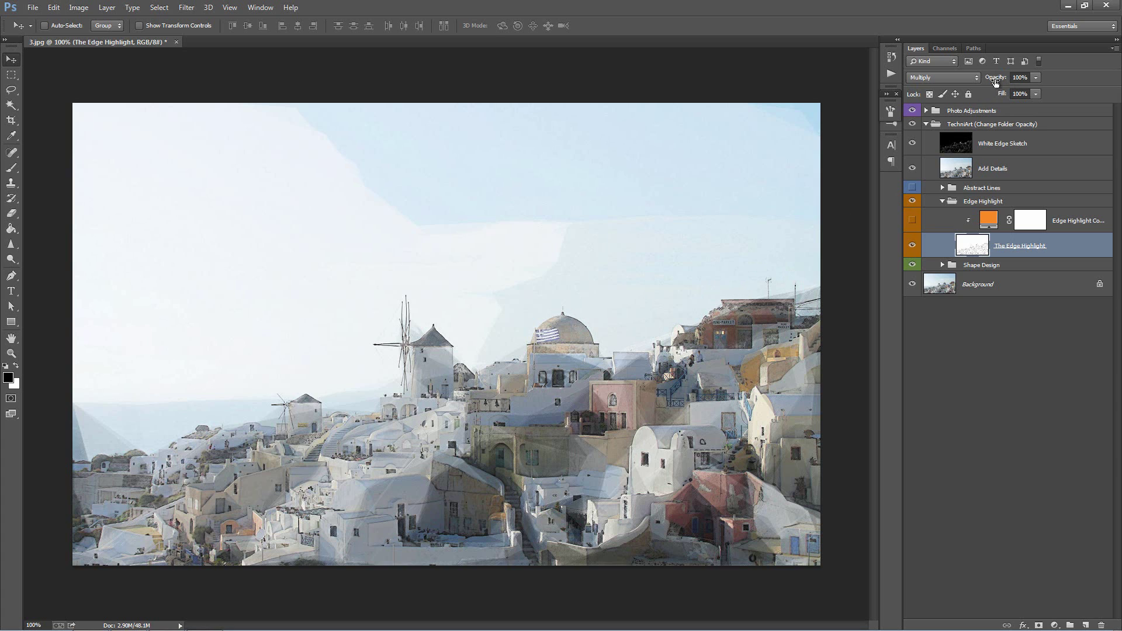
pyautogui.moveTo(996, 81); pyautogui.dragTo(972, 80)
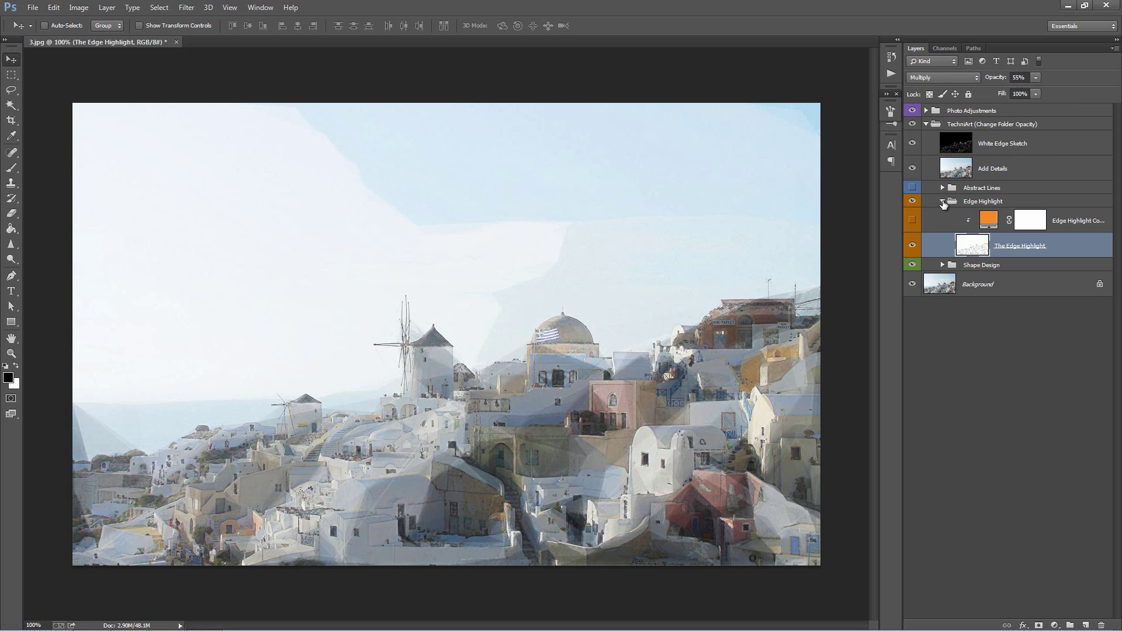
pyautogui.click(942, 201)
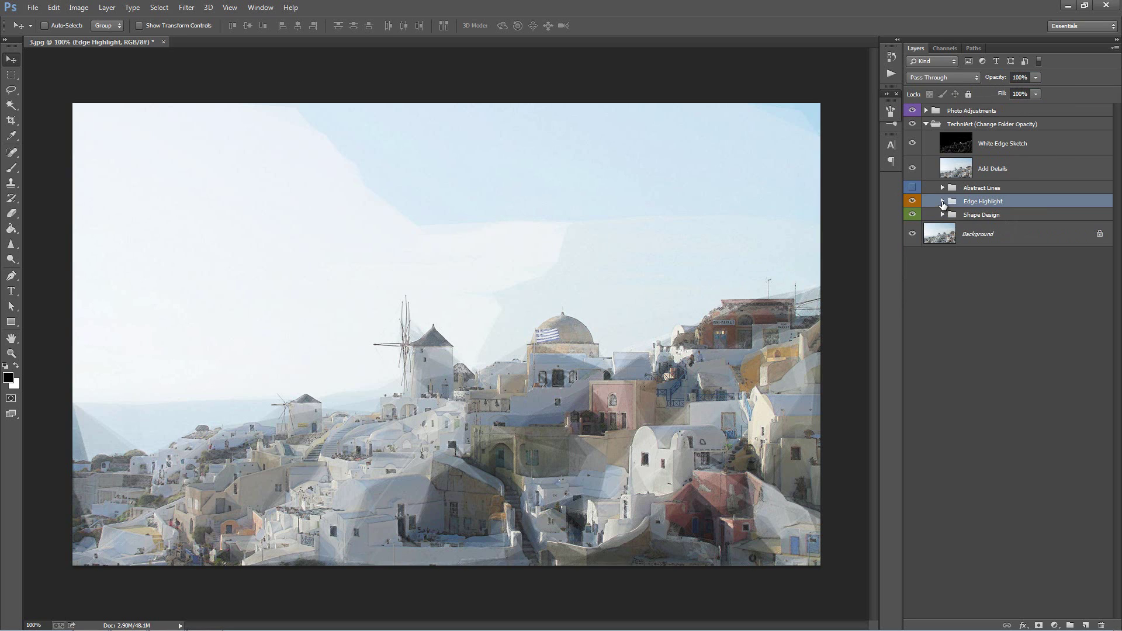
# - Collapse the TechniArt group, show the Increase Contrast layer in the Photo Adjustments group and lower its opacity
pyautogui.click(926, 124)
pyautogui.click(926, 110)
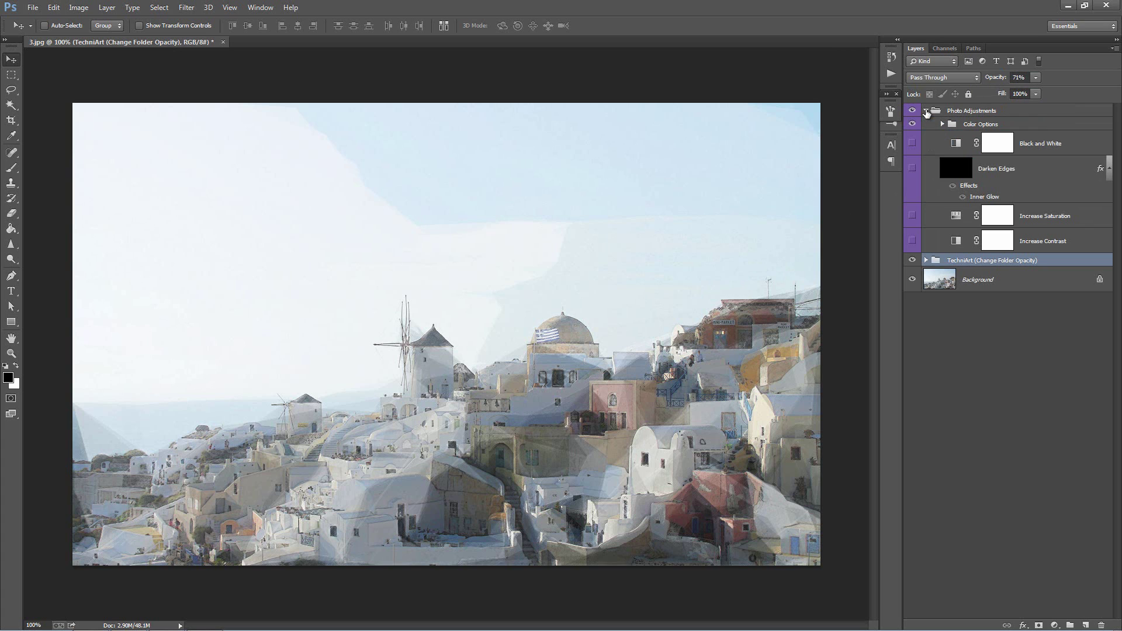
pyautogui.click(912, 242)
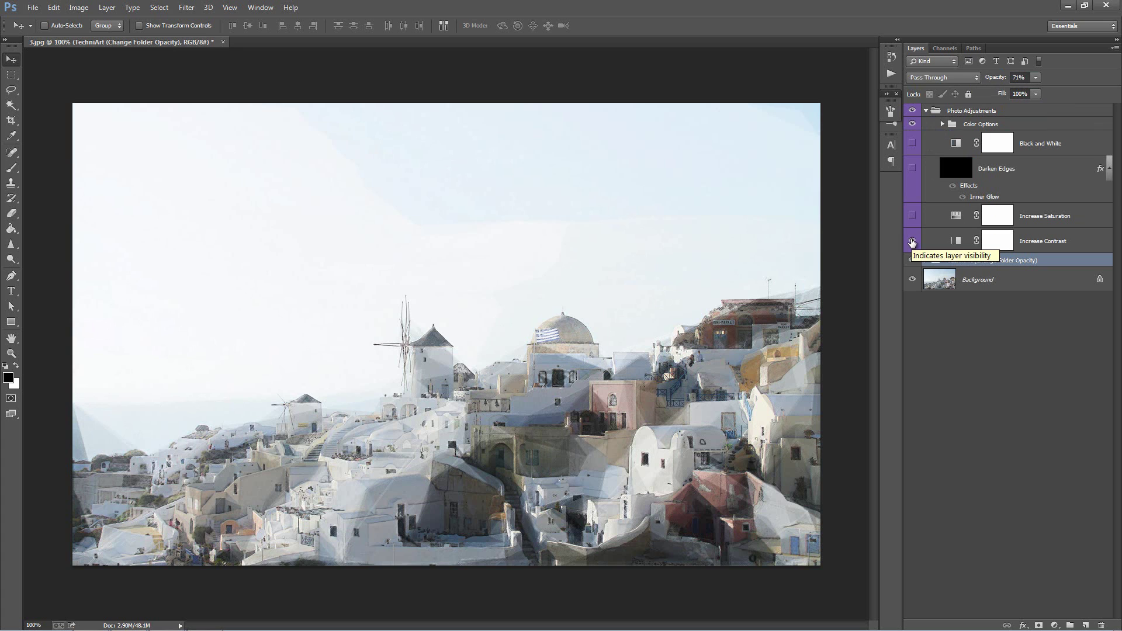
pyautogui.hotkey('shift', 'alt', 'o')
pyautogui.click(1035, 236)
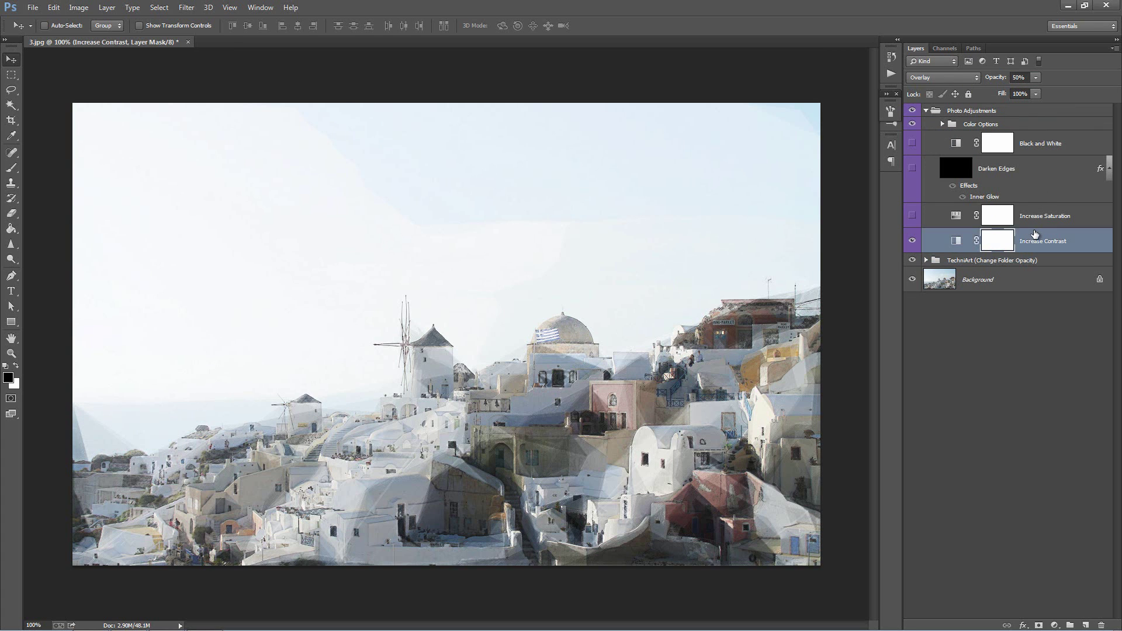
pyautogui.moveTo(1001, 81); pyautogui.dragTo(989, 80)
# - Toggle the visibility of the Increase Saturation layer to compare its effect, leaving it visible
pyautogui.click(1077, 221)
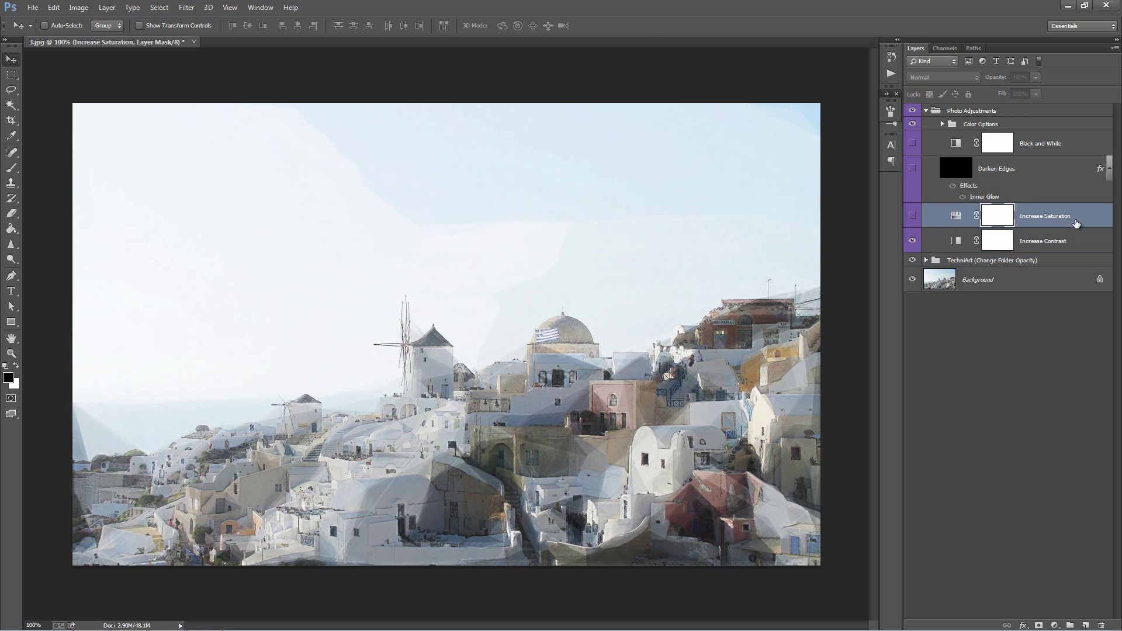
pyautogui.click(912, 216)
pyautogui.click(912, 215)
pyautogui.click(912, 215)
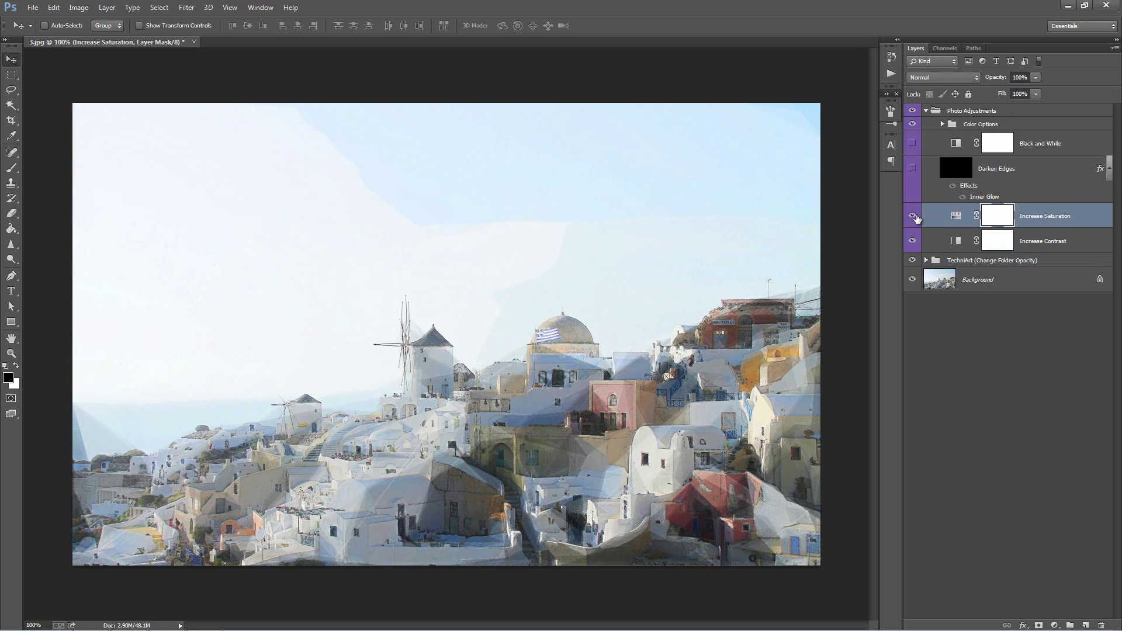
# - Fold the Darken Edges effects, show Color Option 8 in the Color Options group, and collapse the Color Options and Photo Adjustments groups
pyautogui.click(1109, 168)
pyautogui.click(942, 124)
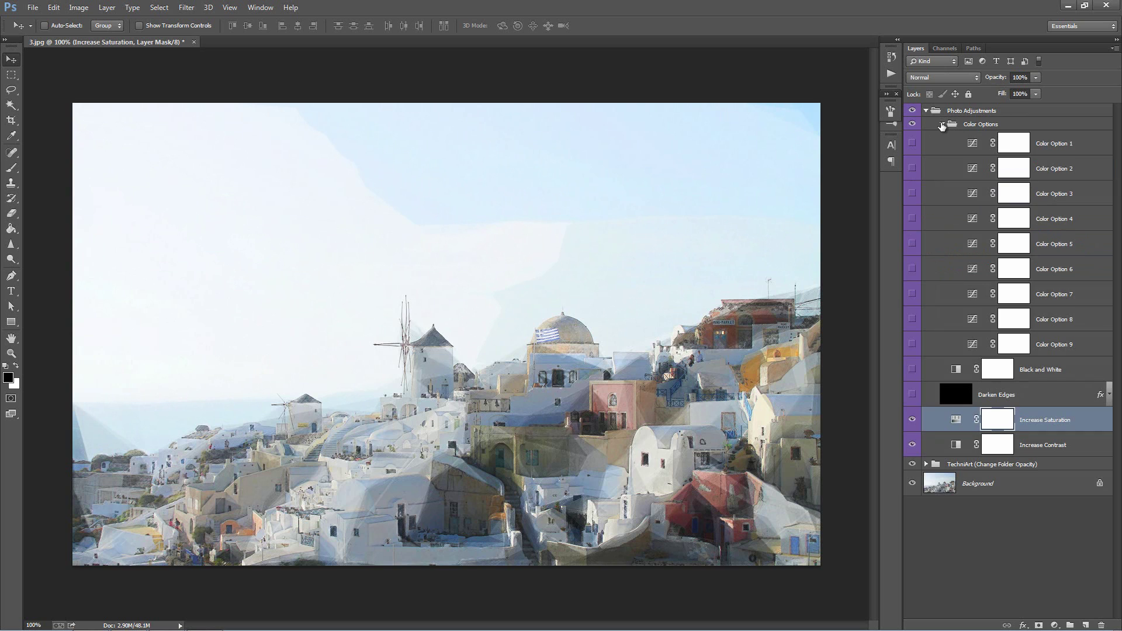
pyautogui.click(912, 320)
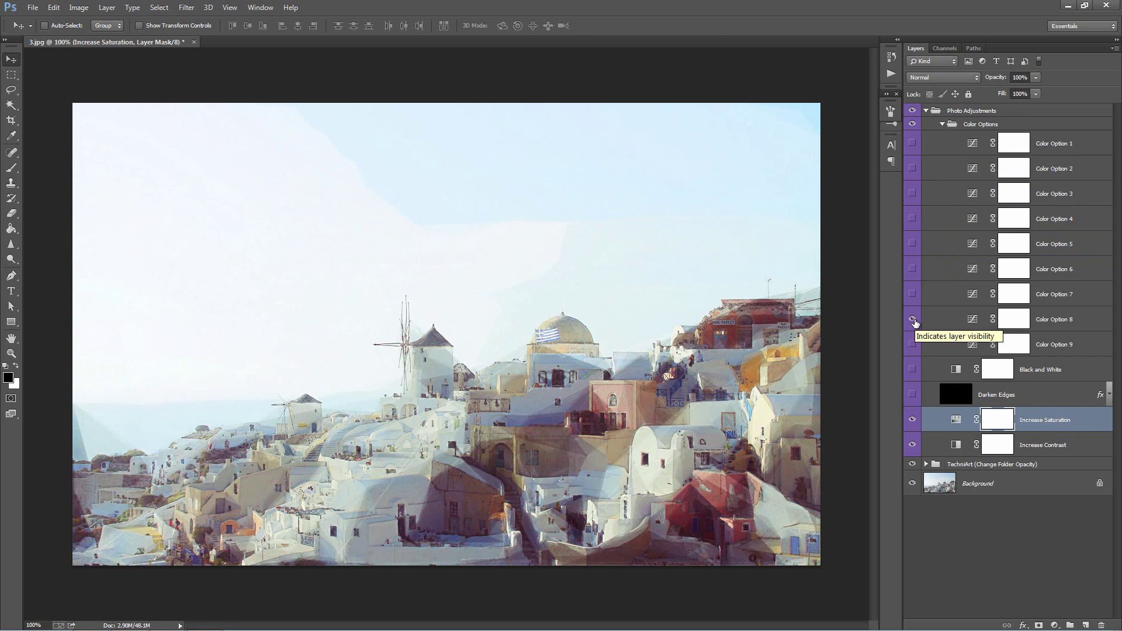
pyautogui.click(1101, 324)
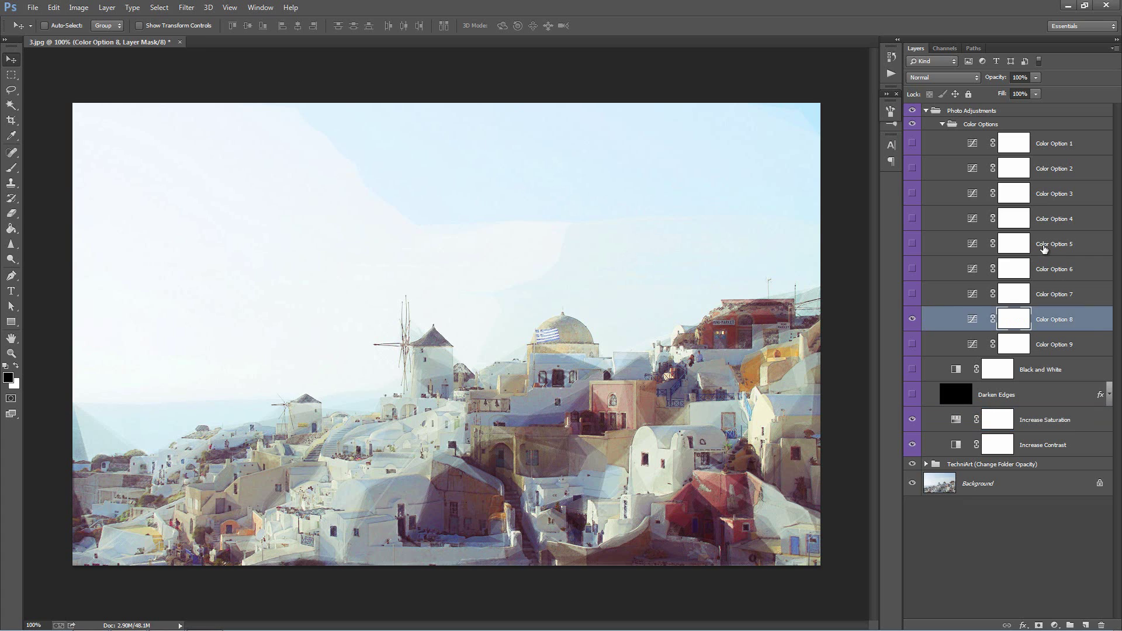
pyautogui.click(943, 124)
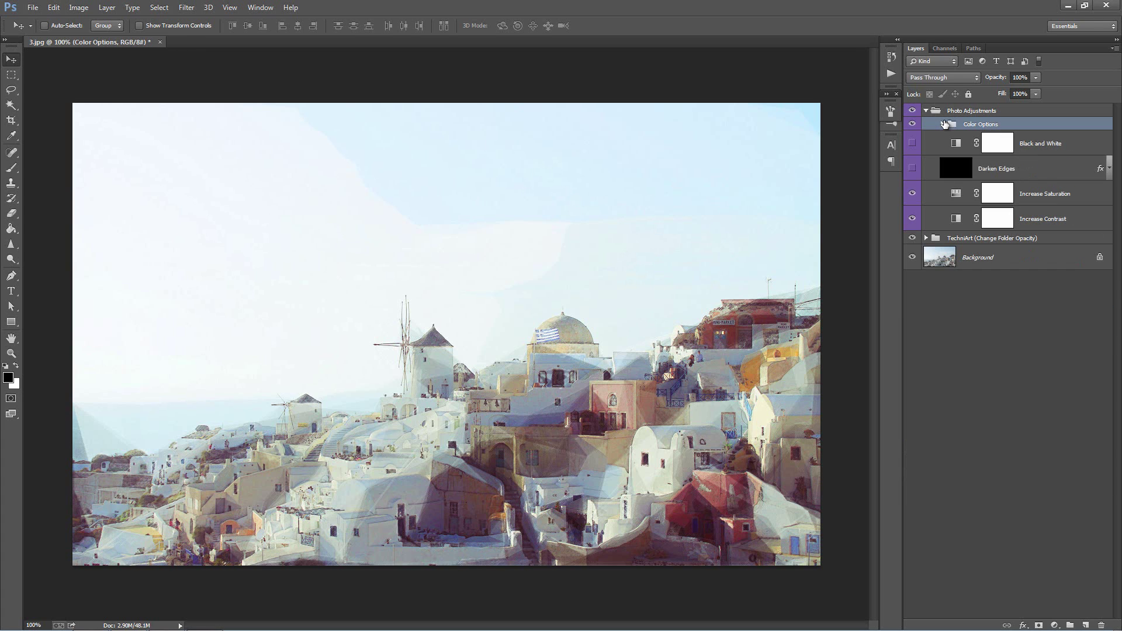
pyautogui.click(926, 111)
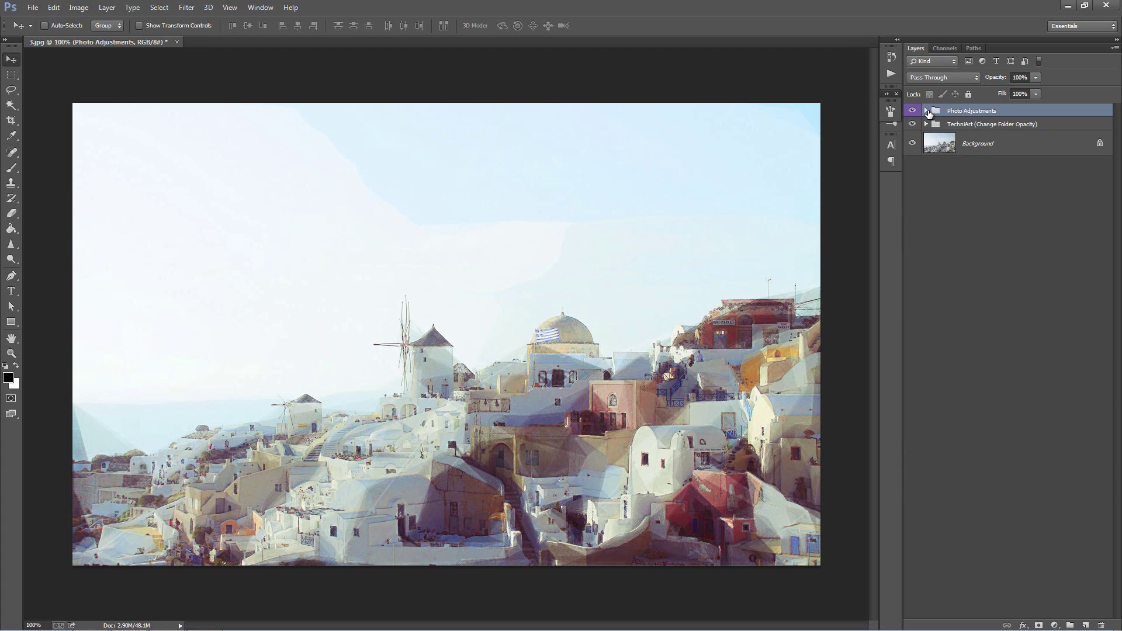
# - Compare the townscape with and without the Photo Adjustments and TechniArt groups, leaving both groups visible
pyautogui.moveTo(913, 111); pyautogui.dragTo(913, 125)
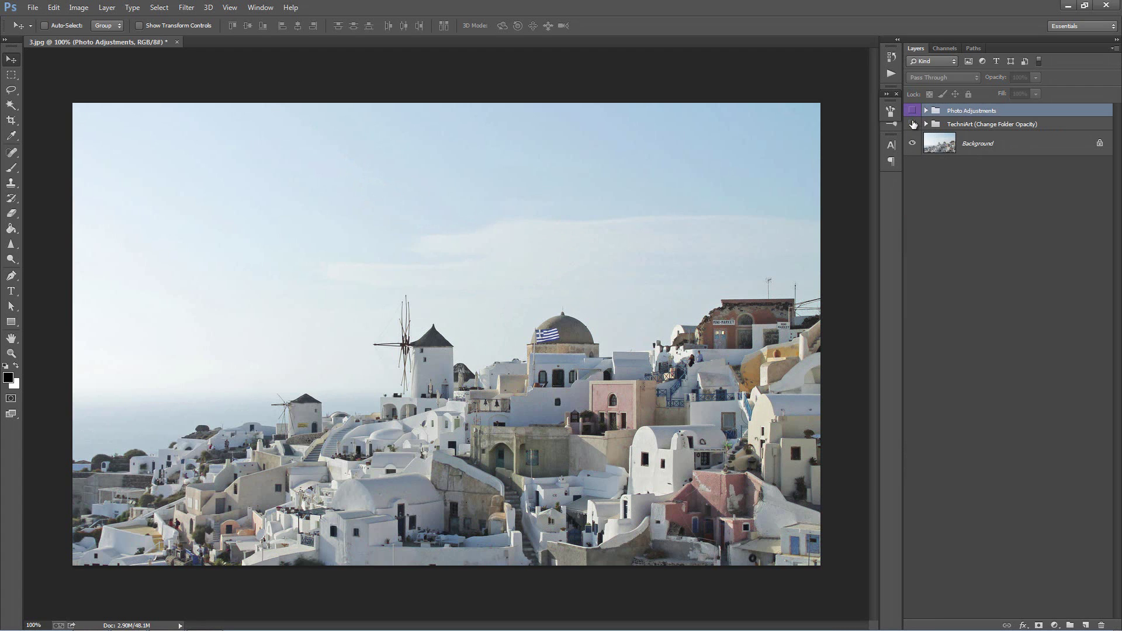
pyautogui.moveTo(914, 125); pyautogui.dragTo(913, 111)
pyautogui.click(913, 111)
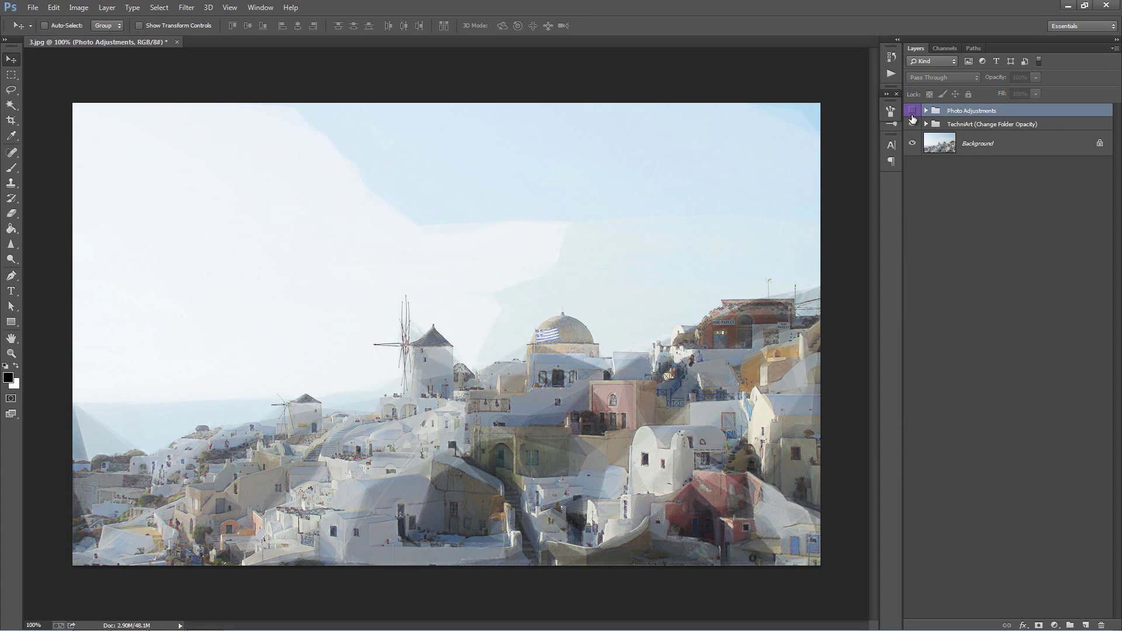
pyautogui.click(912, 114)
pyautogui.moveTo(912, 111)
pyautogui.mouseDown()
pyautogui.moveTo(910, 121)
pyautogui.moveTo(912, 110)
pyautogui.mouseUp()
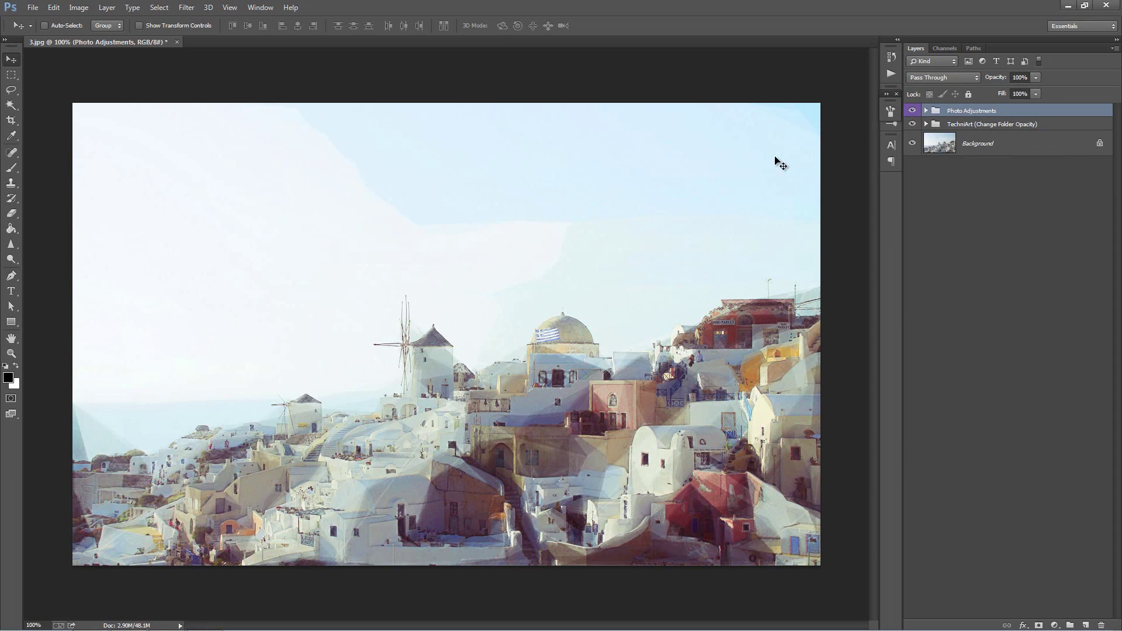
# - Close 3.jpg without saving, and open 4.jpg from the TechniArt Action folder
pyautogui.hotkey('ctrl', 'w')
pyautogui.press('n')
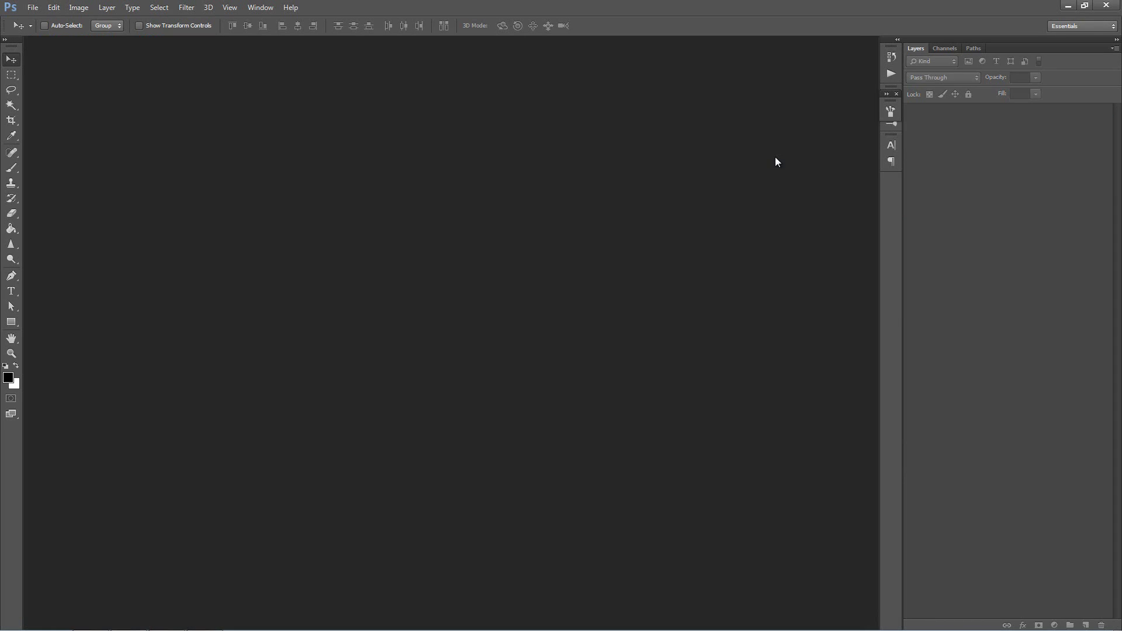
pyautogui.hotkey('ctrl', 'o')
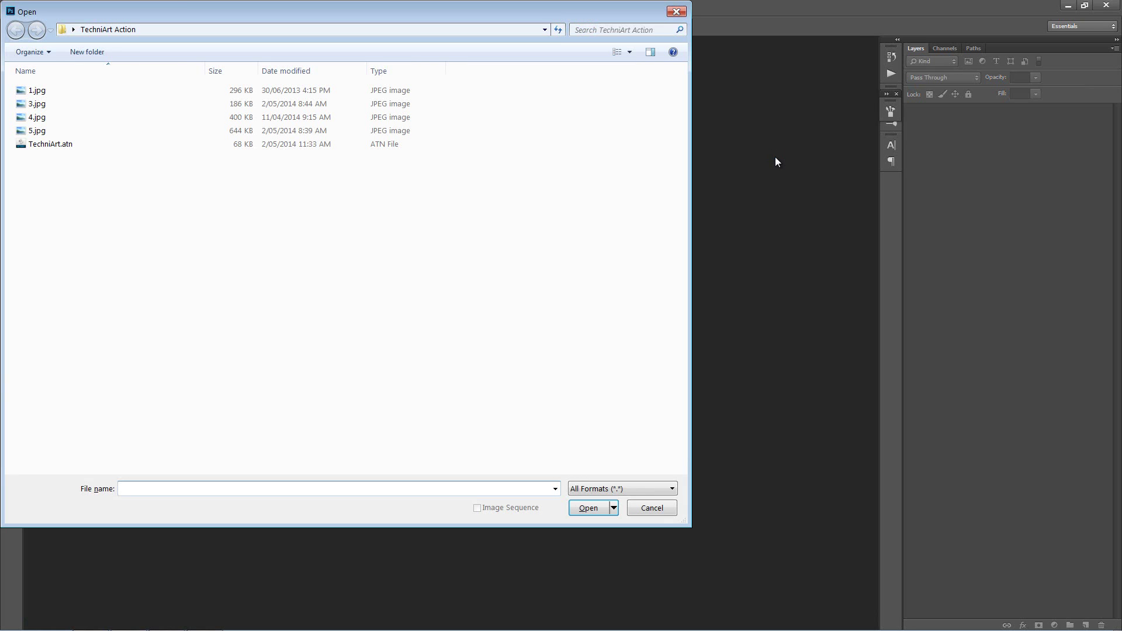
pyautogui.doubleClick(75, 118)
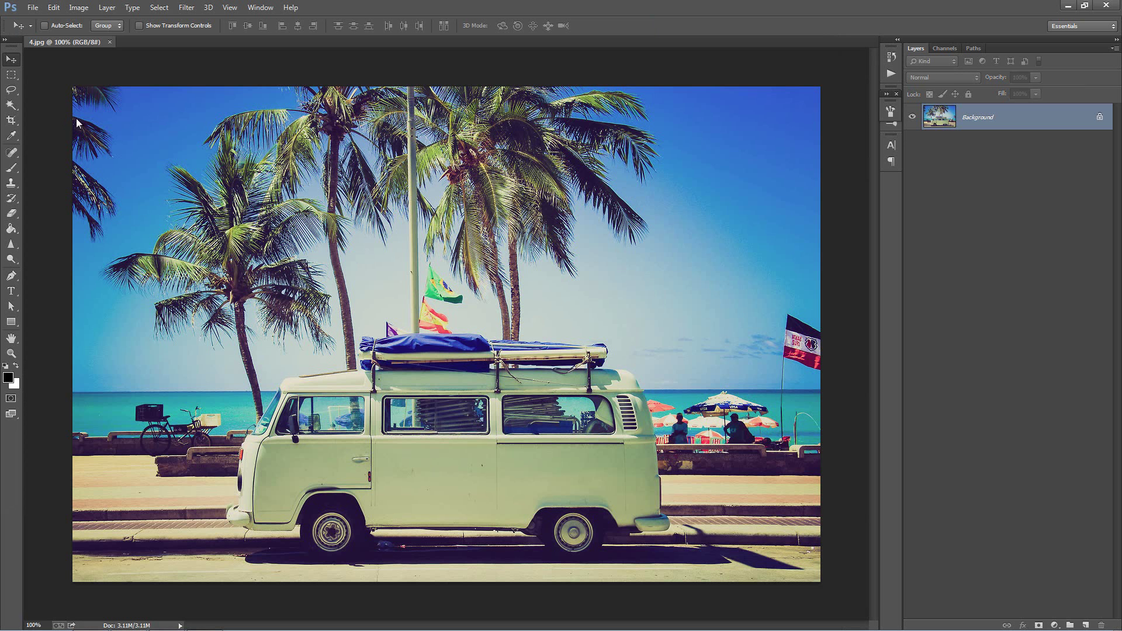
# - Run the TechniArt action on the 4.jpg beach van photo, and hide the actions list
pyautogui.click(890, 74)
pyautogui.click(806, 210)
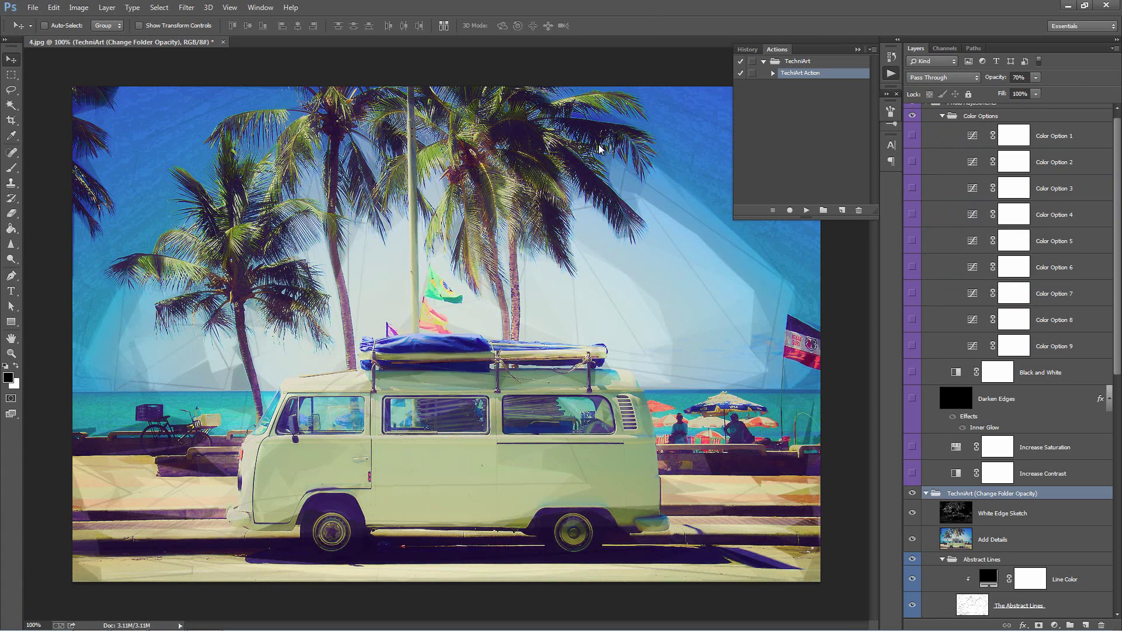
pyautogui.click(858, 49)
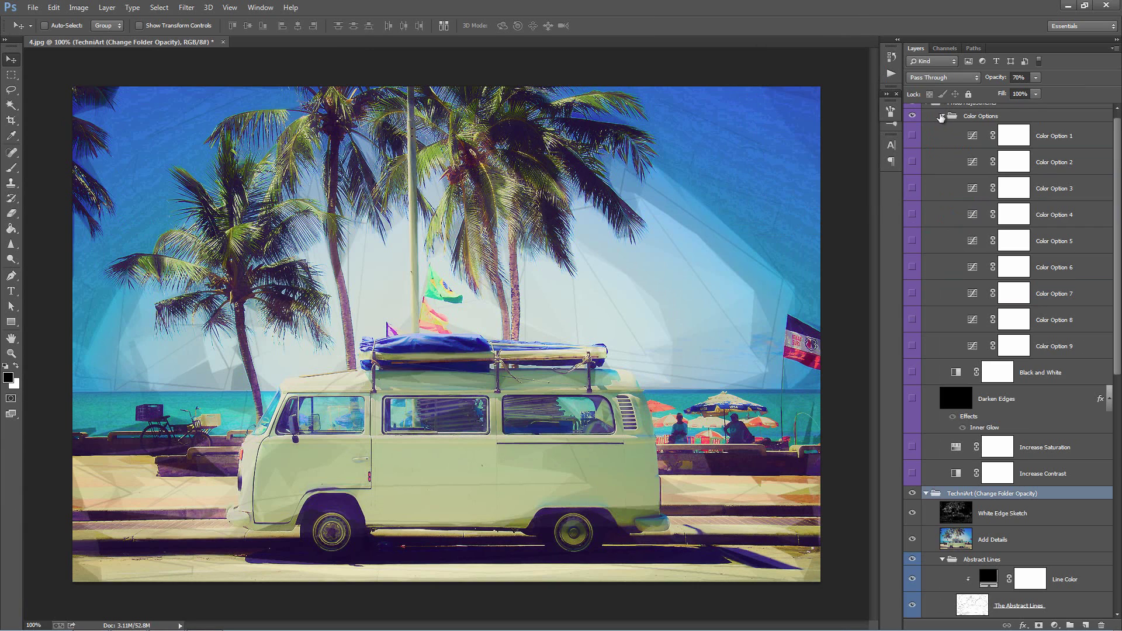
# - Collapse the Photo Adjustments group and the subgroups inside TechniArt, and set the TechniArt group's opacity to 100%
pyautogui.click(941, 116)
pyautogui.click(926, 112)
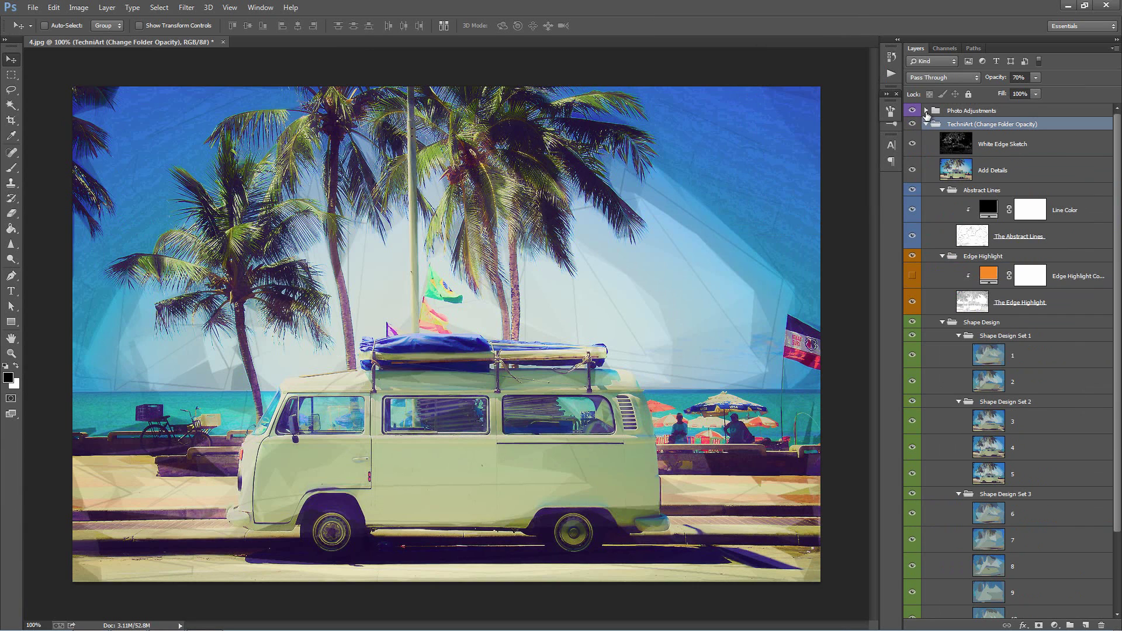
pyautogui.click(942, 190)
pyautogui.click(942, 203)
pyautogui.click(942, 217)
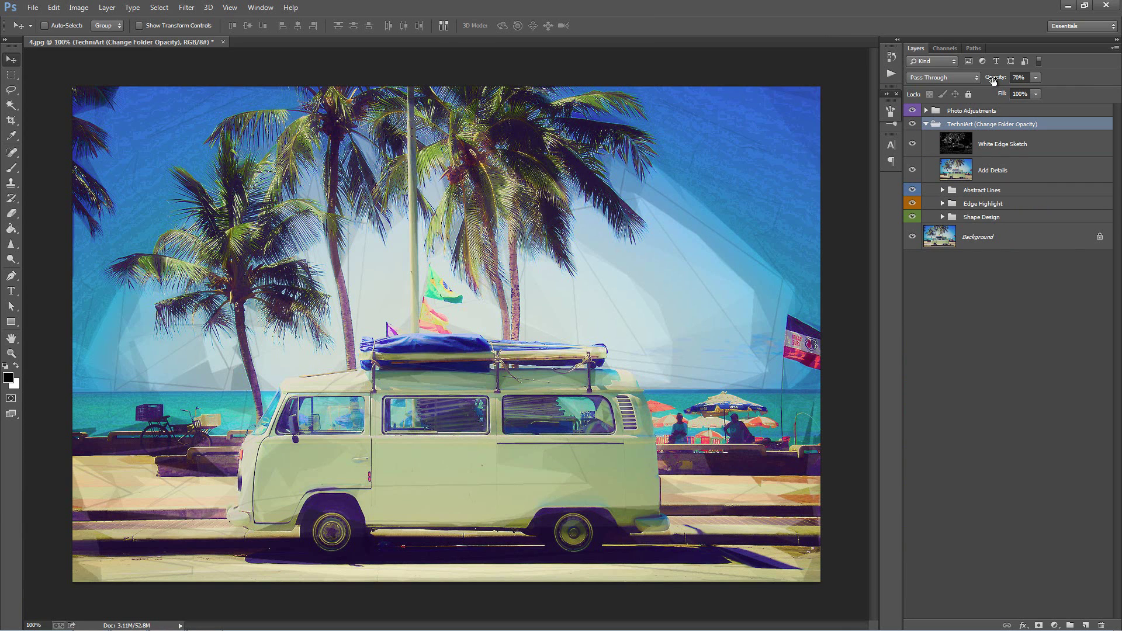
pyautogui.moveTo(993, 80); pyautogui.dragTo(1013, 80)
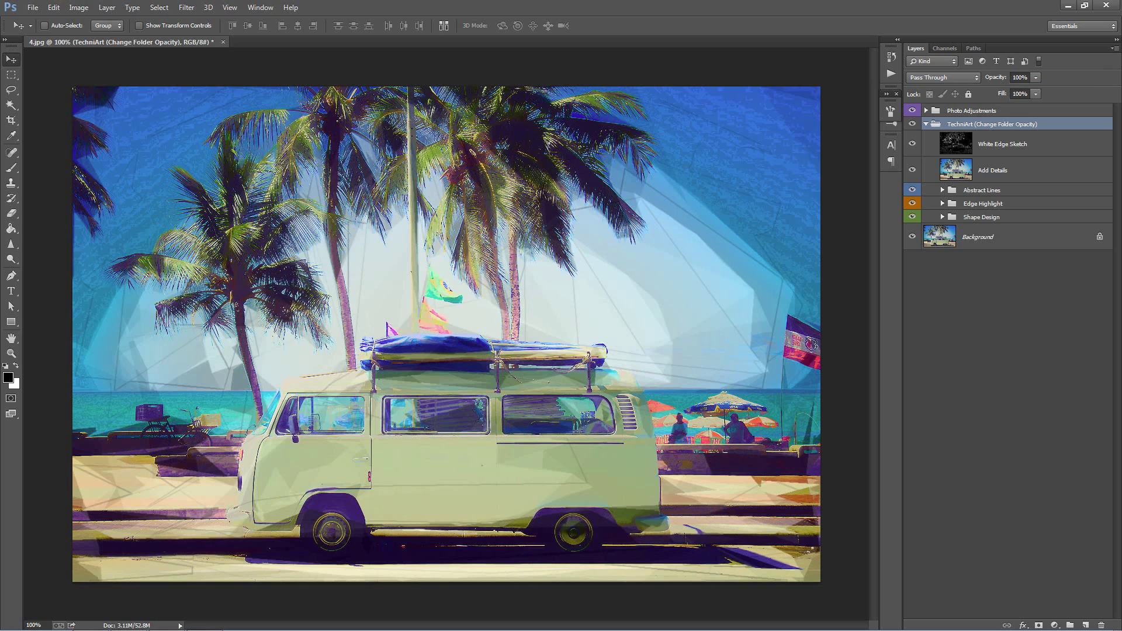
# - Set the White Edge Sketch layer's opacity to 66%, and hide the Add Details layer
pyautogui.click(1028, 149)
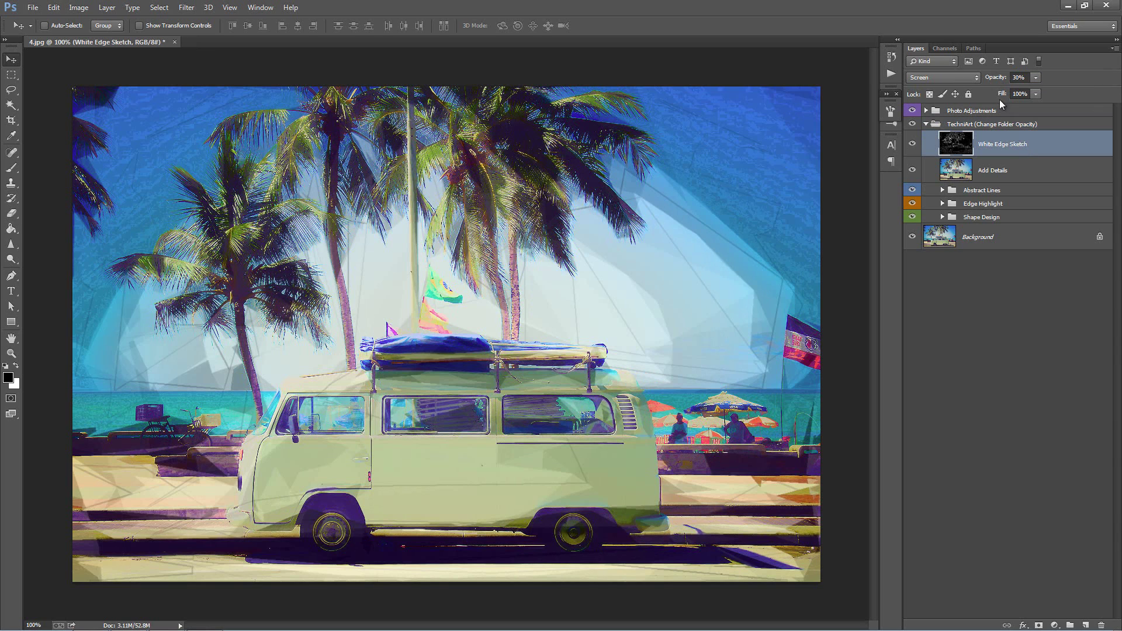
pyautogui.moveTo(993, 82)
pyautogui.mouseDown()
pyautogui.moveTo(1120, 91)
pyautogui.moveTo(1104, 90)
pyautogui.mouseUp()
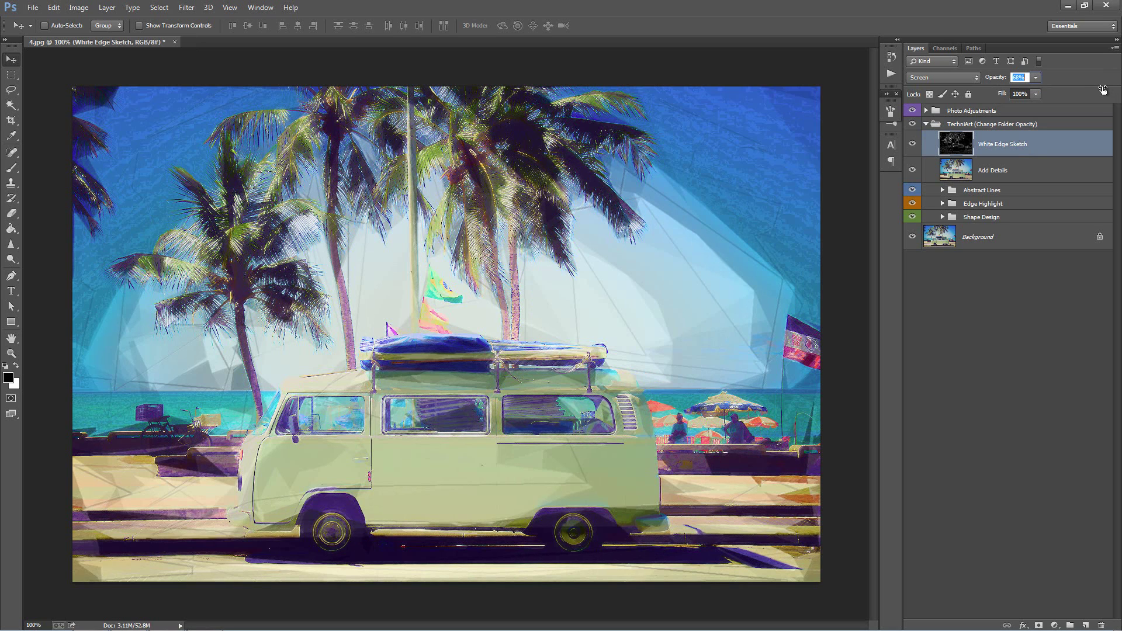
pyautogui.click(1015, 170)
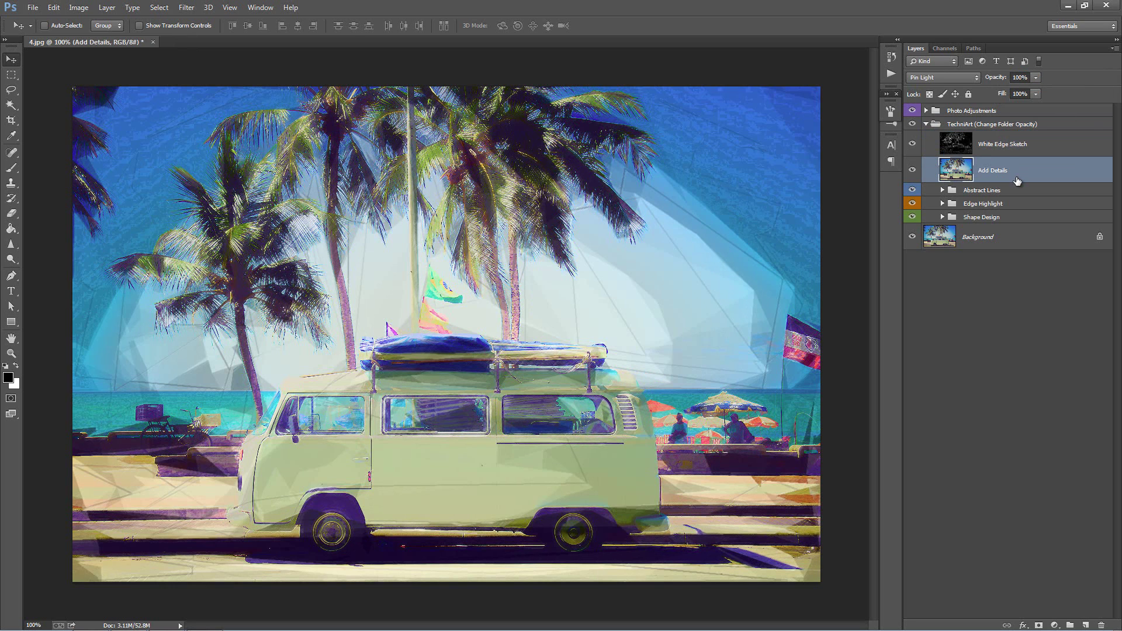
pyautogui.click(912, 170)
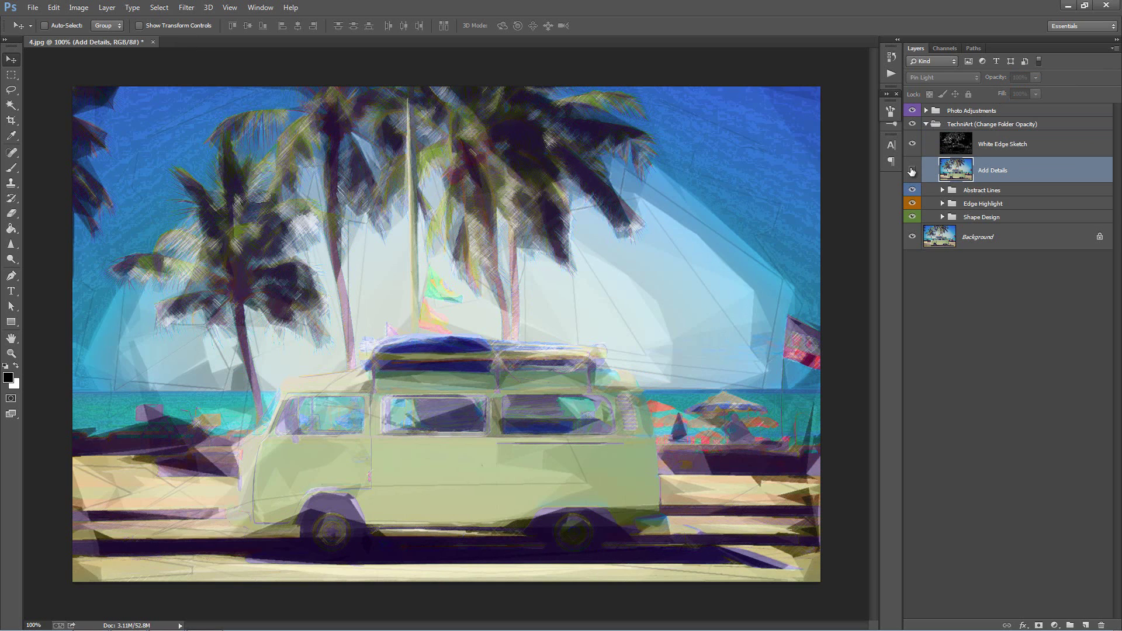
pyautogui.click(912, 170)
pyautogui.click(911, 170)
# - Reduce the White Edge Sketch layer's opacity to 40%
pyautogui.click(1037, 155)
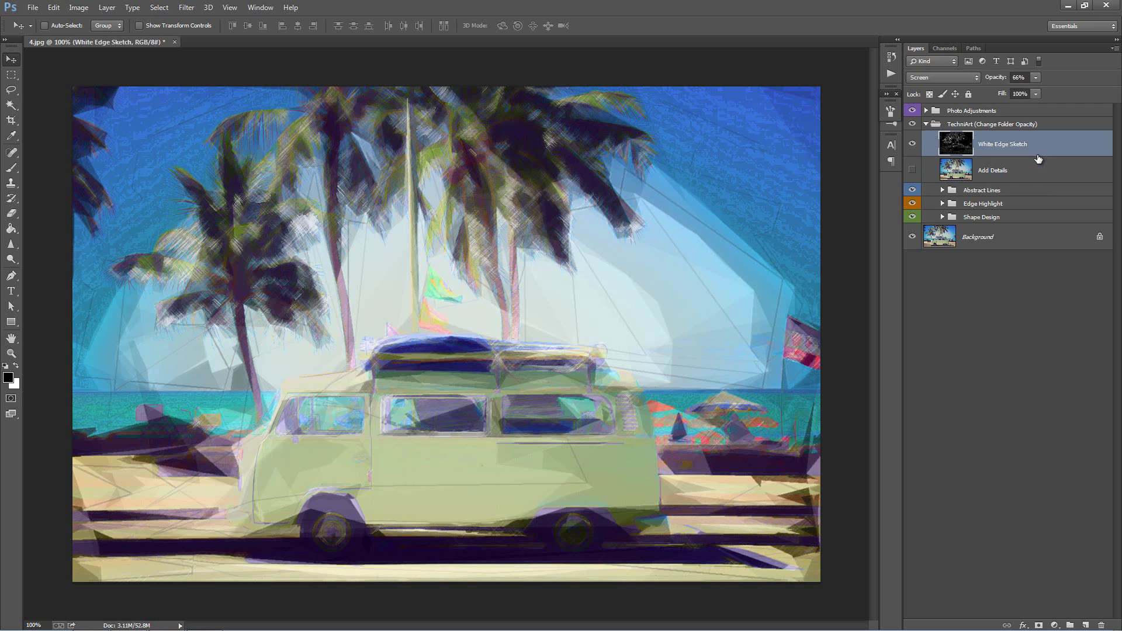
pyautogui.click(997, 81)
pyautogui.moveTo(997, 82); pyautogui.dragTo(988, 81)
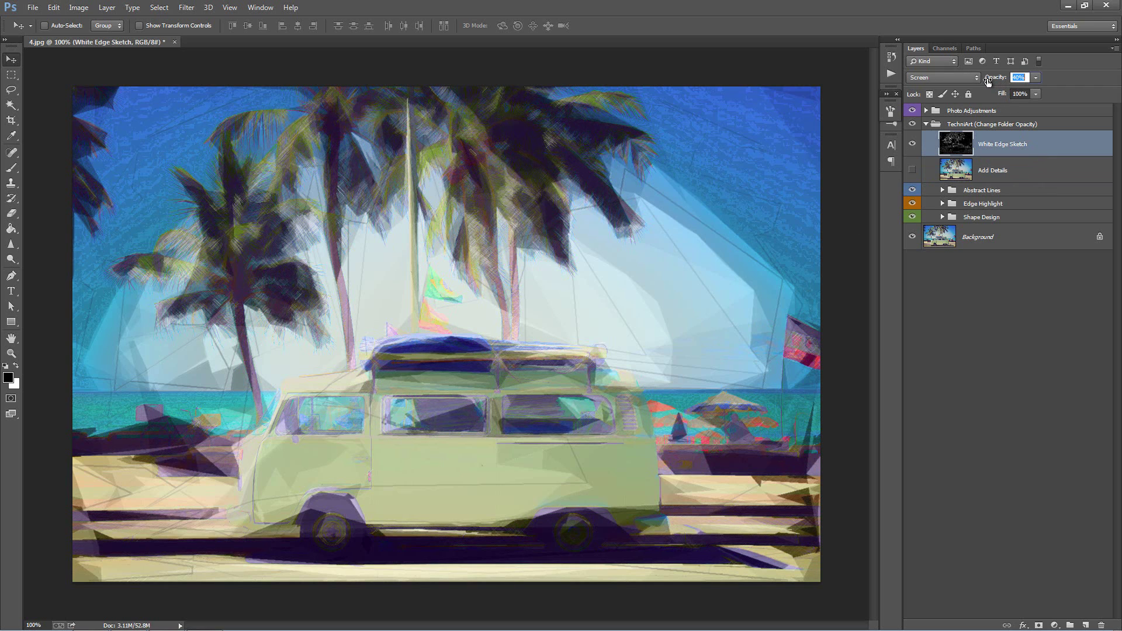
# - Set the opacity of The Abstract Lines layer in the Abstract Lines group to 9%, and collapse that group
pyautogui.click(1001, 192)
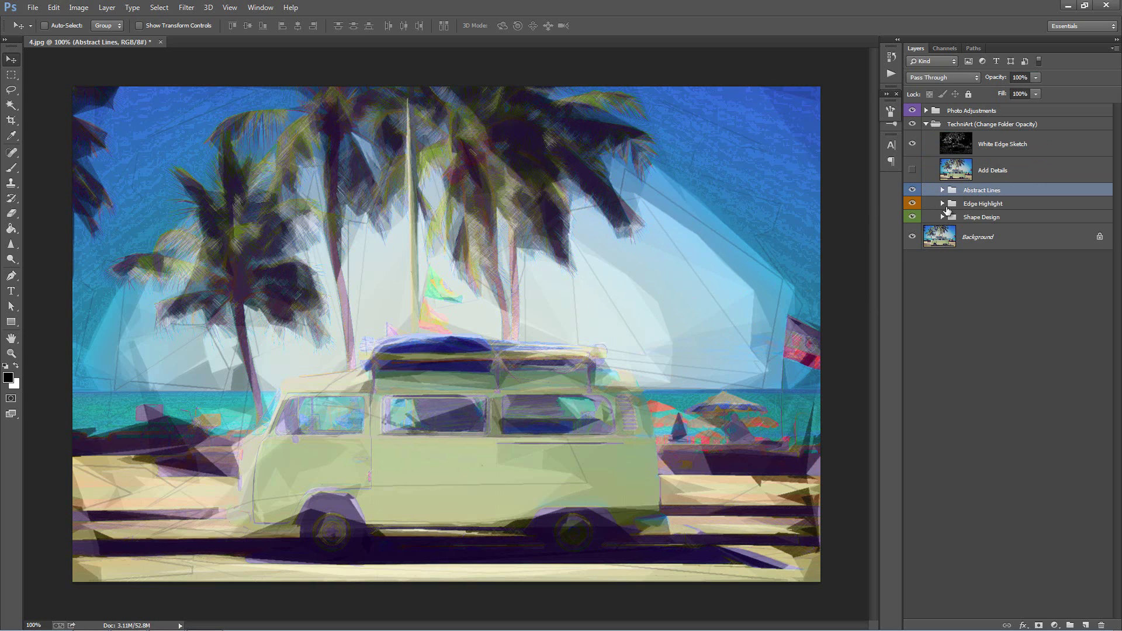
pyautogui.click(942, 191)
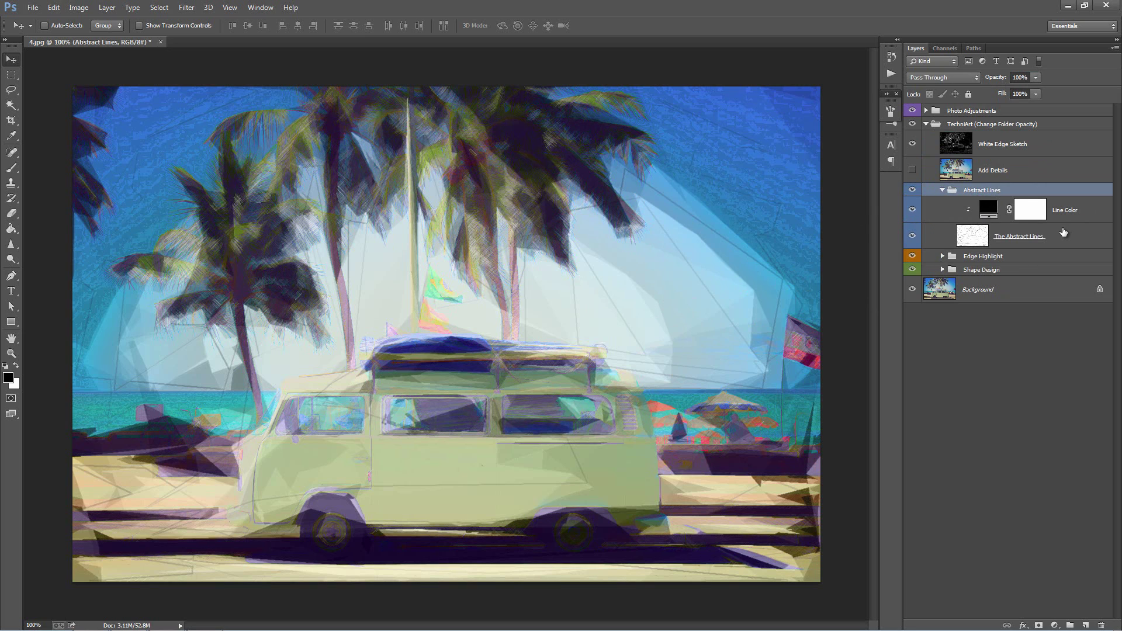
pyautogui.click(1064, 232)
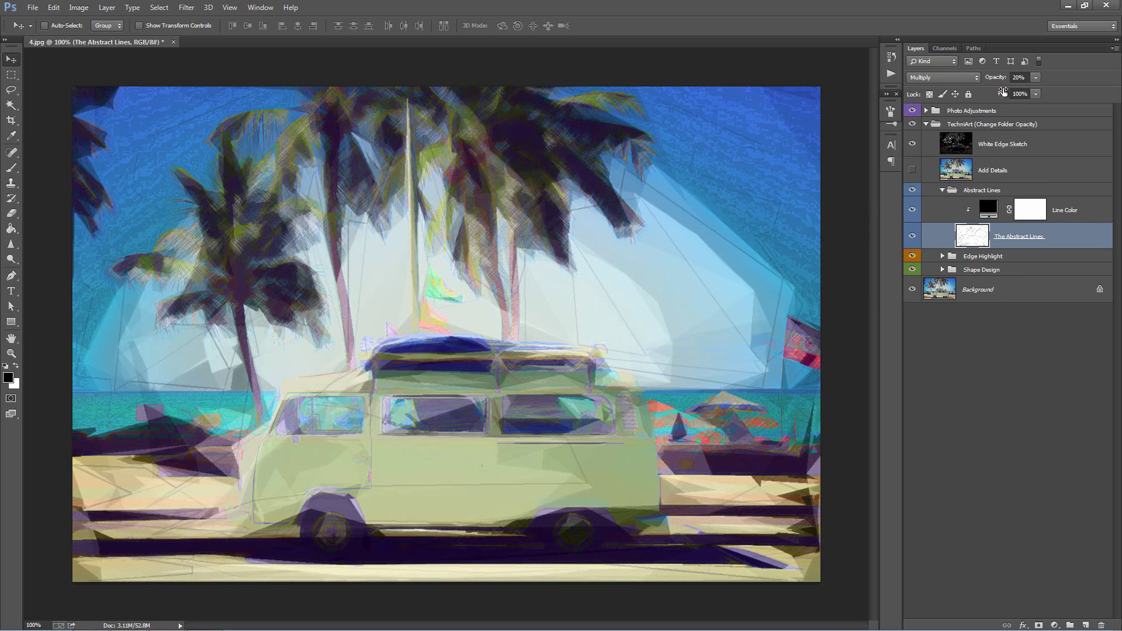
pyautogui.moveTo(997, 81); pyautogui.dragTo(990, 80)
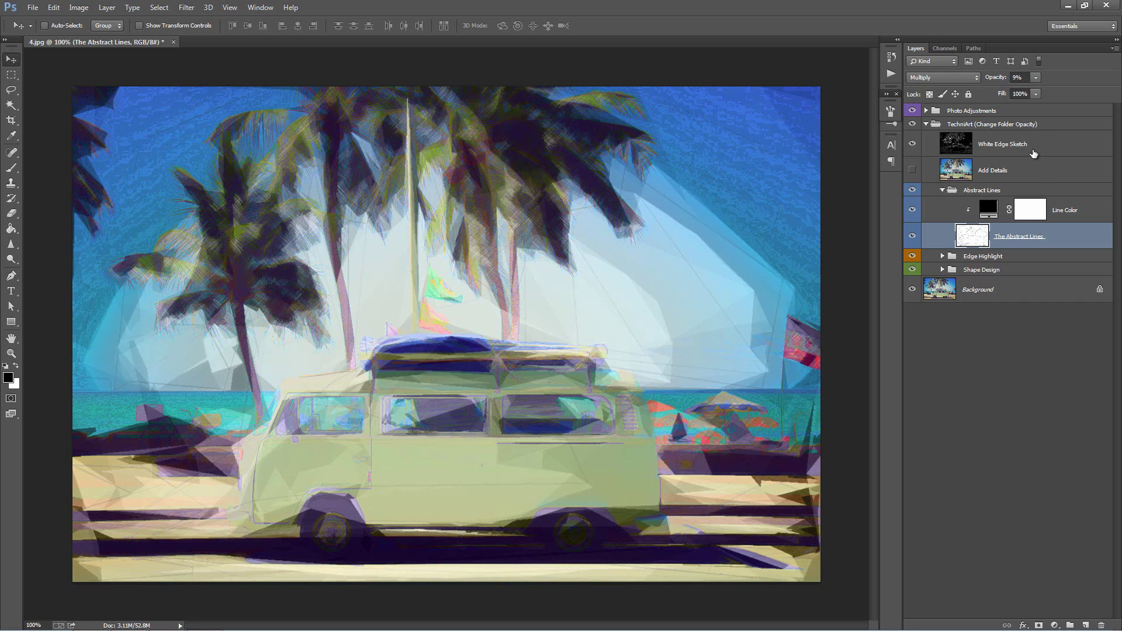
pyautogui.click(943, 191)
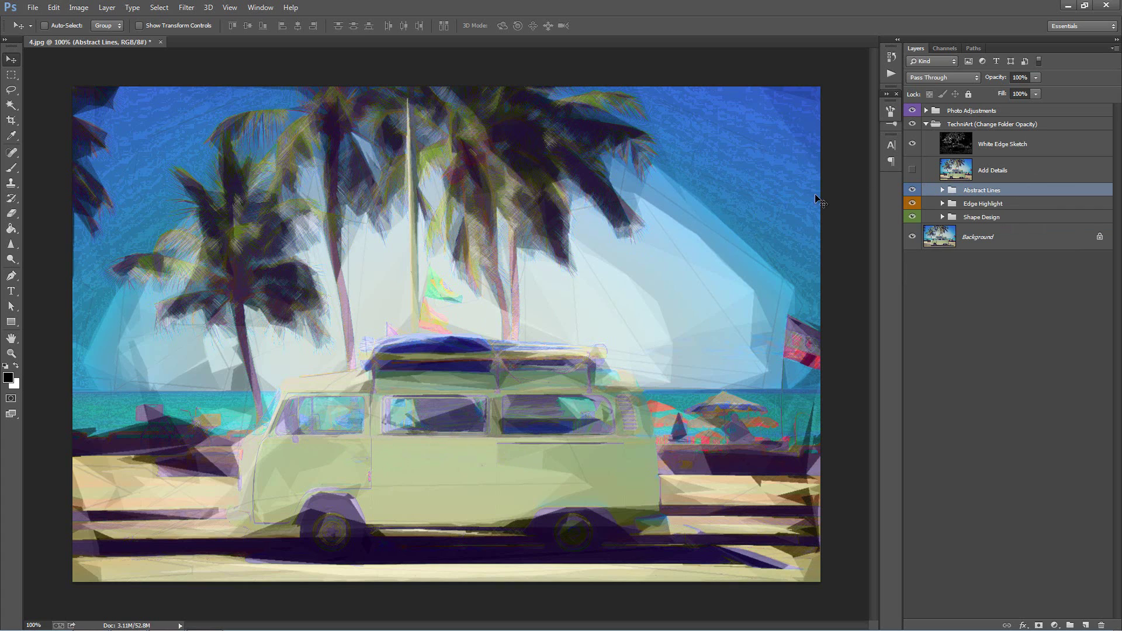
# - Hide the Edge Highlight group inside the TechniArt group, and collapse TechniArt
pyautogui.click(935, 124)
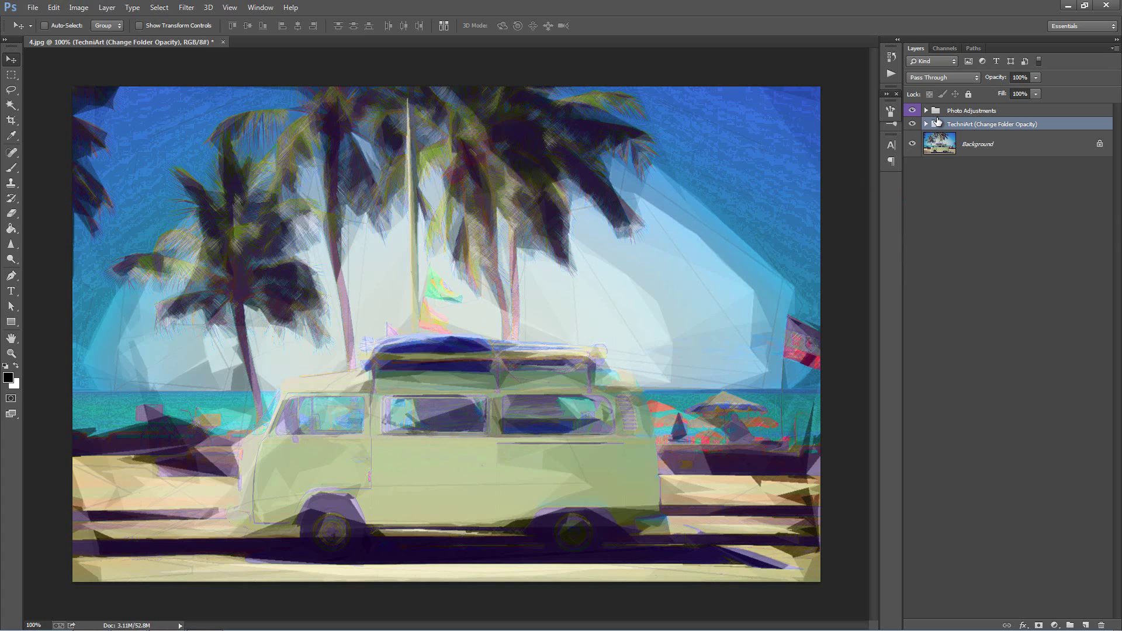
pyautogui.click(978, 112)
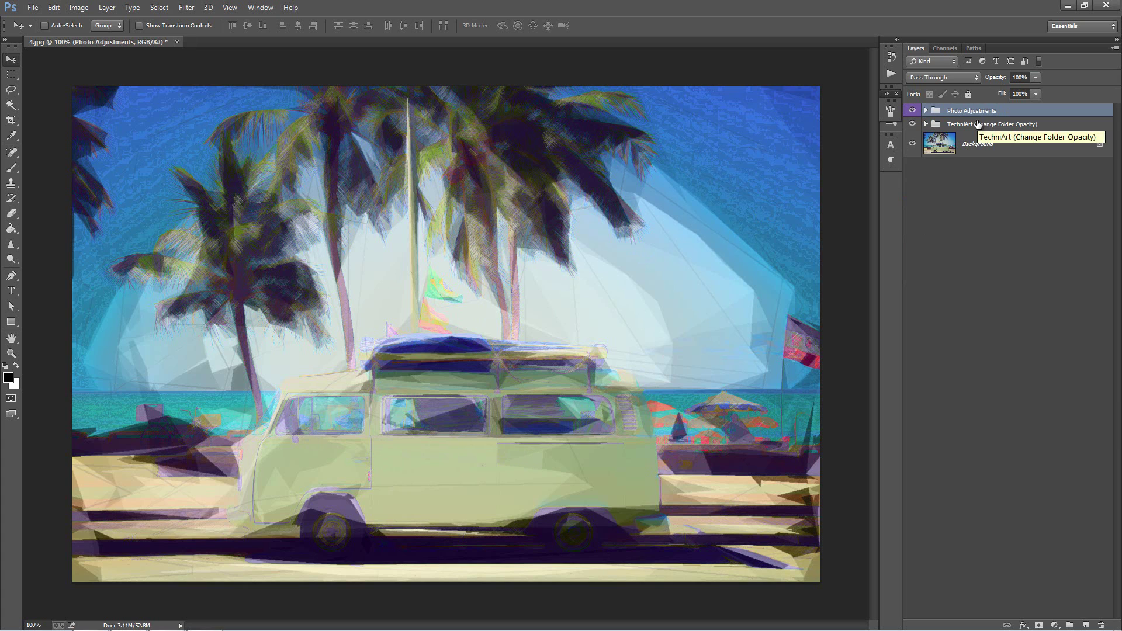
pyautogui.click(926, 123)
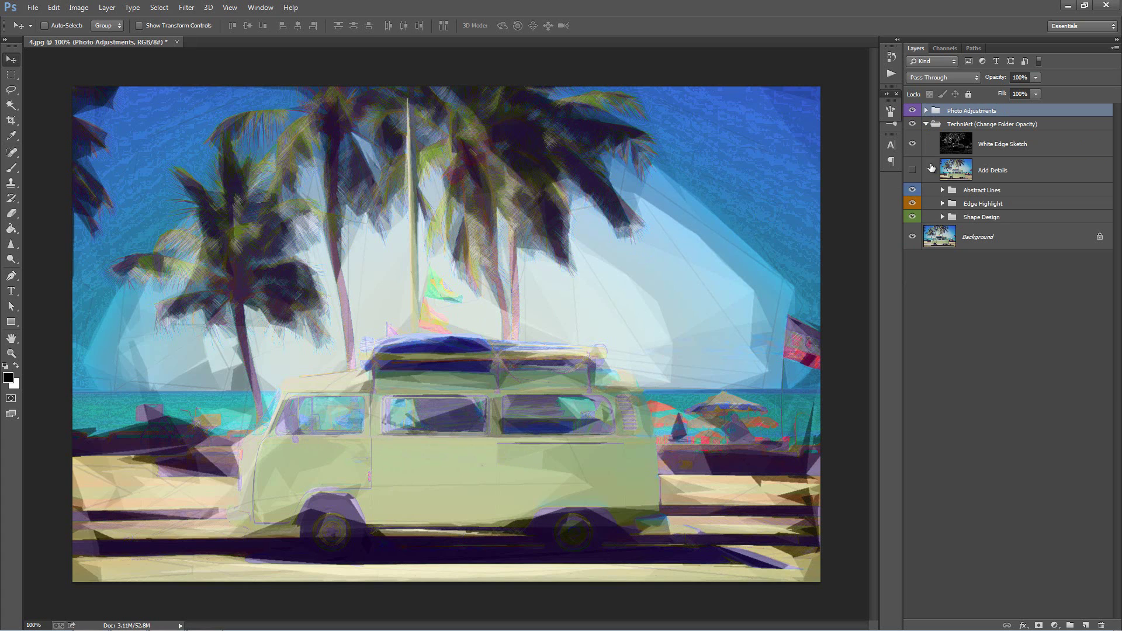
pyautogui.click(914, 203)
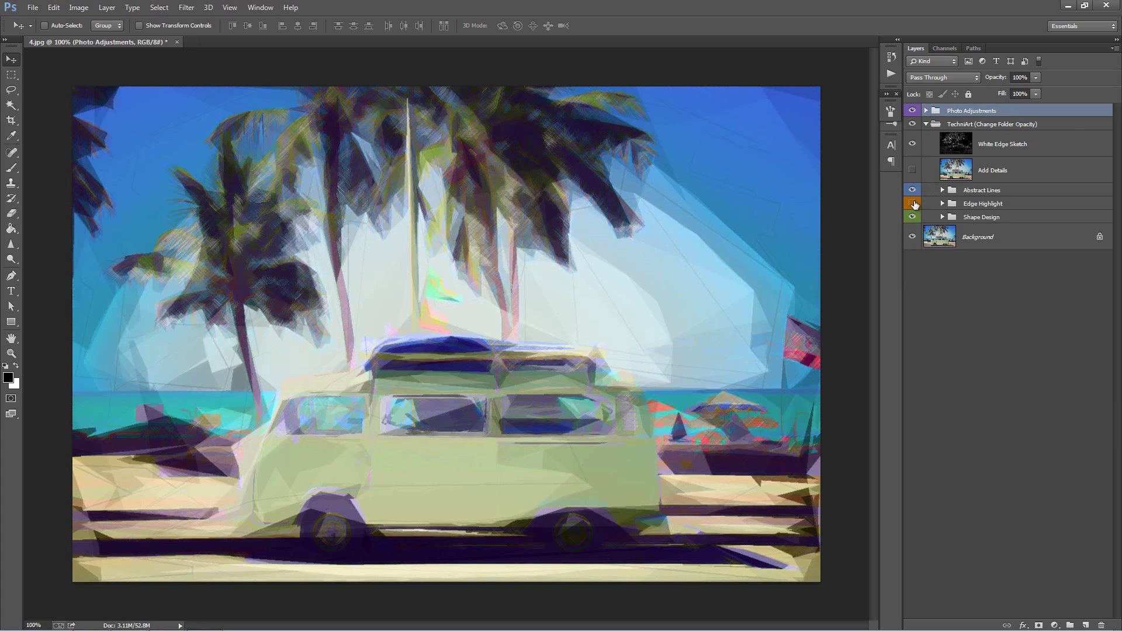
pyautogui.click(983, 205)
pyautogui.click(926, 124)
# - Show Increase Saturation at 47% opacity in the Photo Adjustments group, and fold the Darken Edges effects
pyautogui.click(925, 110)
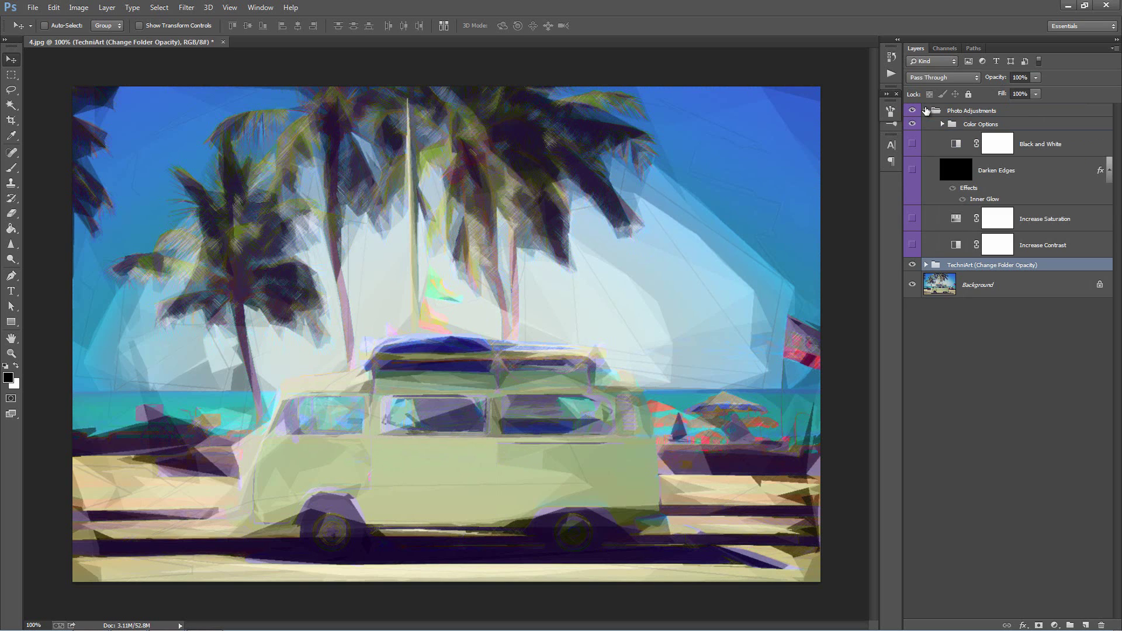
pyautogui.click(914, 245)
pyautogui.click(913, 246)
pyautogui.click(912, 220)
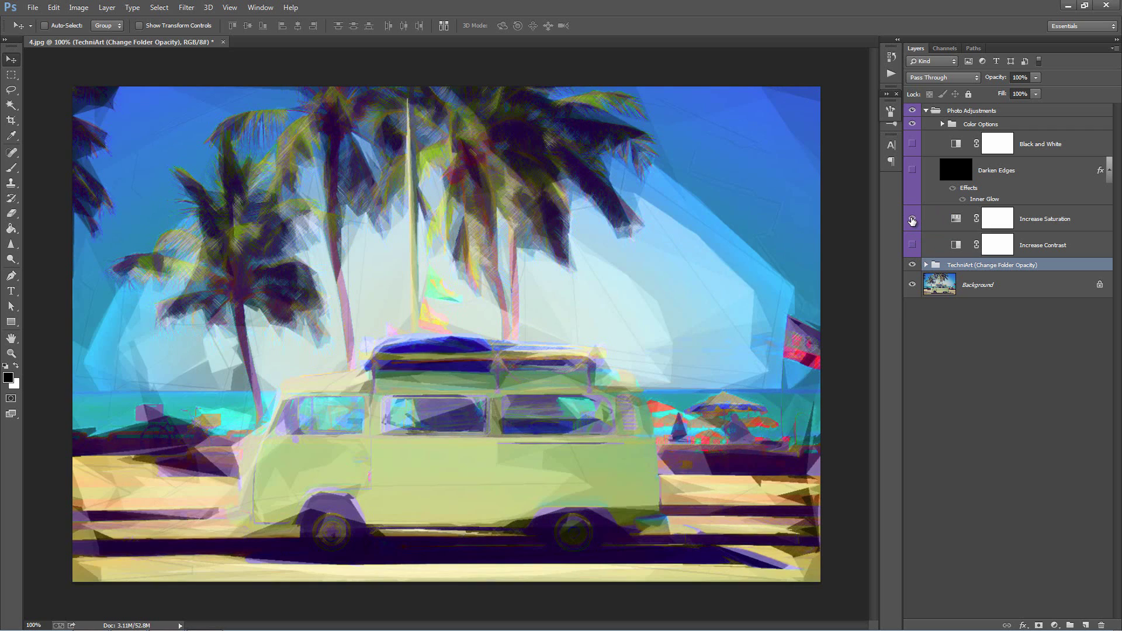
pyautogui.click(1029, 222)
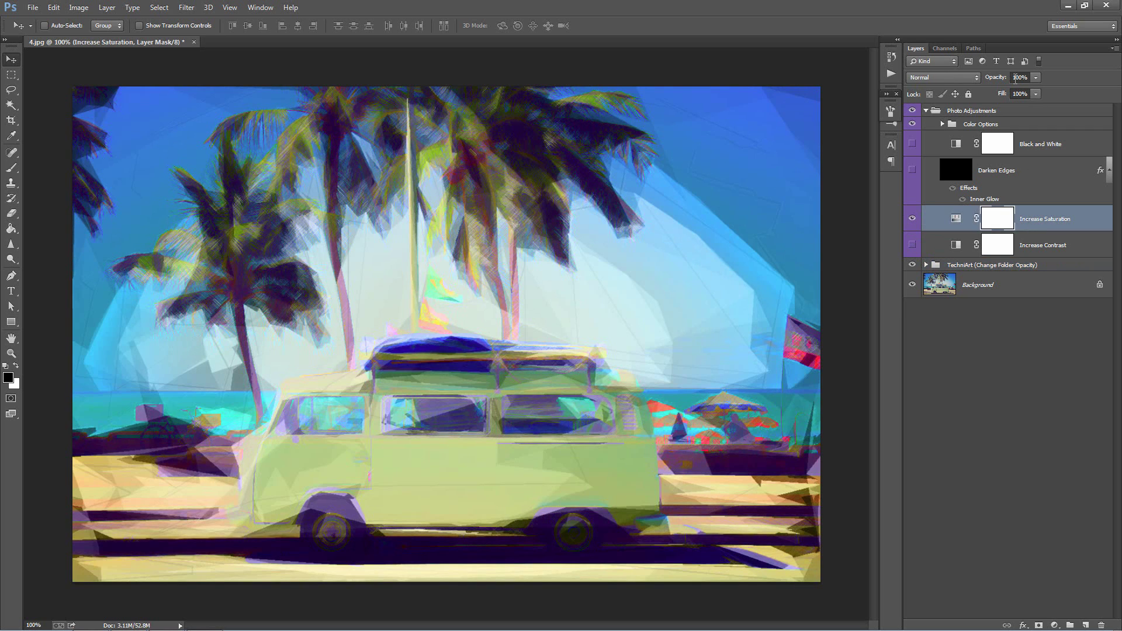
pyautogui.moveTo(991, 81); pyautogui.dragTo(966, 80)
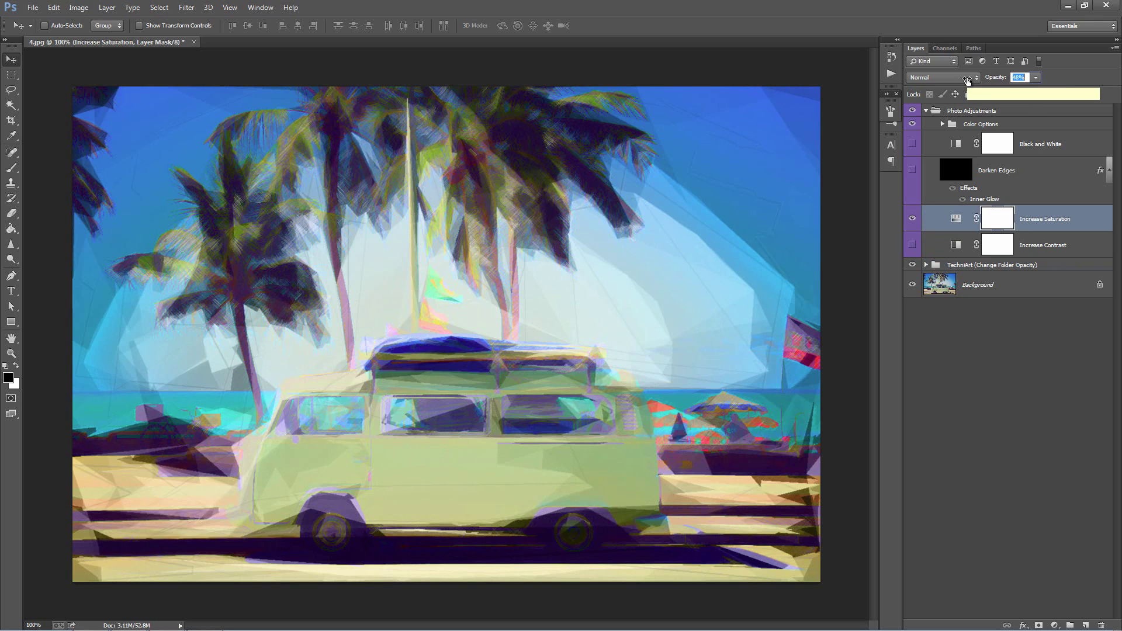
pyautogui.click(1107, 173)
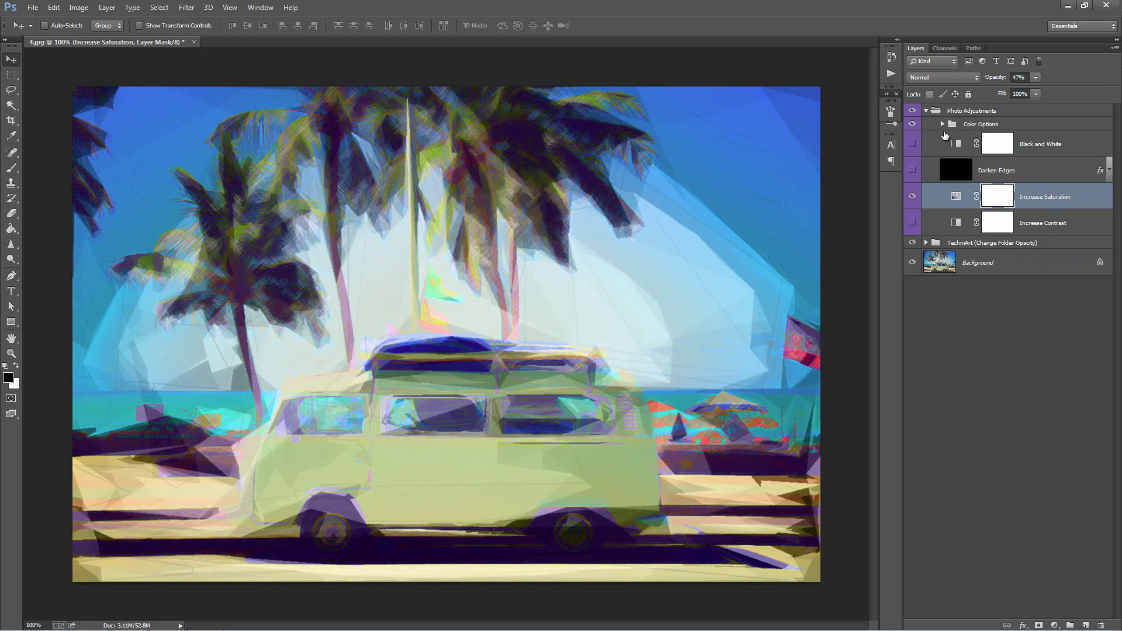
# - Try Color Options 7 and 8, keep only Color Option 8 visible, and collapse the Color Options and Photo Adjustments groups
pyautogui.click(942, 124)
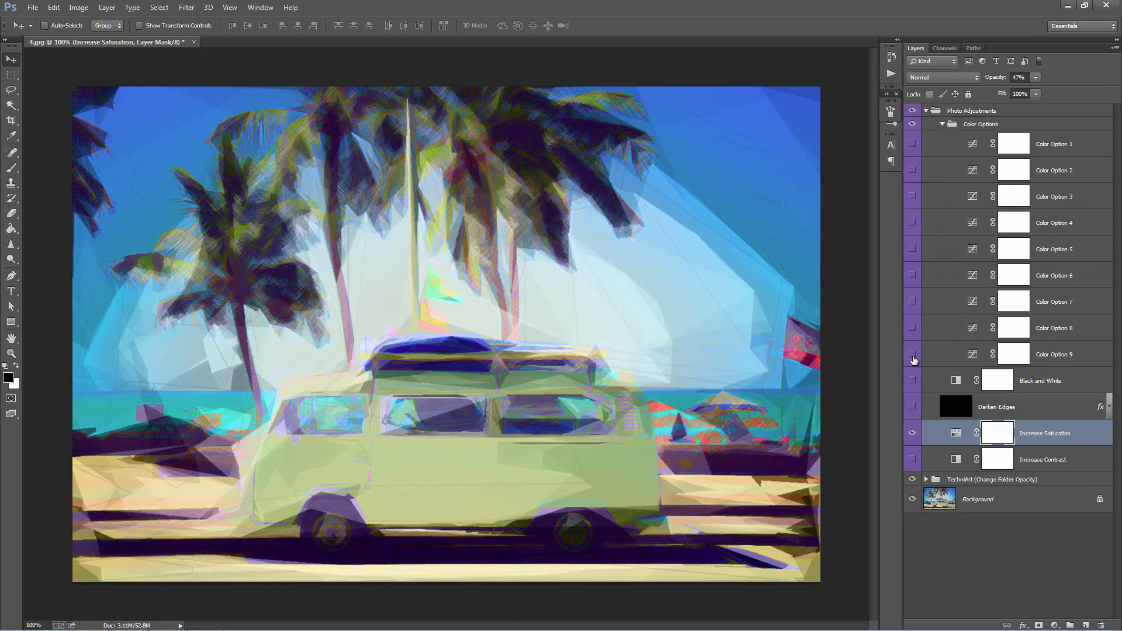
pyautogui.click(913, 329)
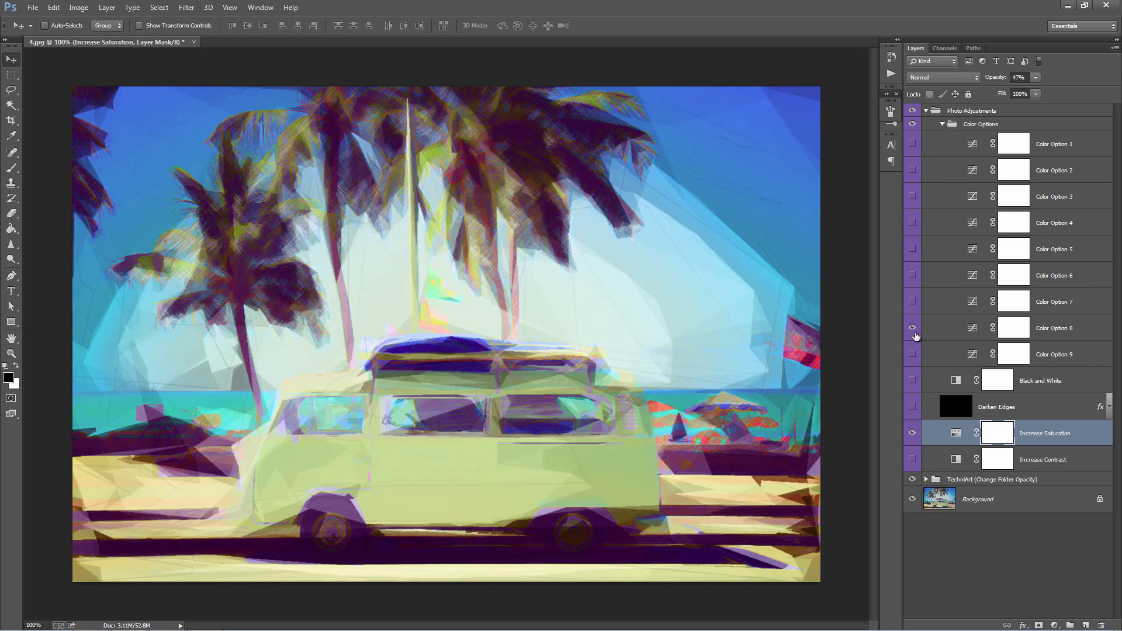
pyautogui.click(912, 328)
pyautogui.click(913, 302)
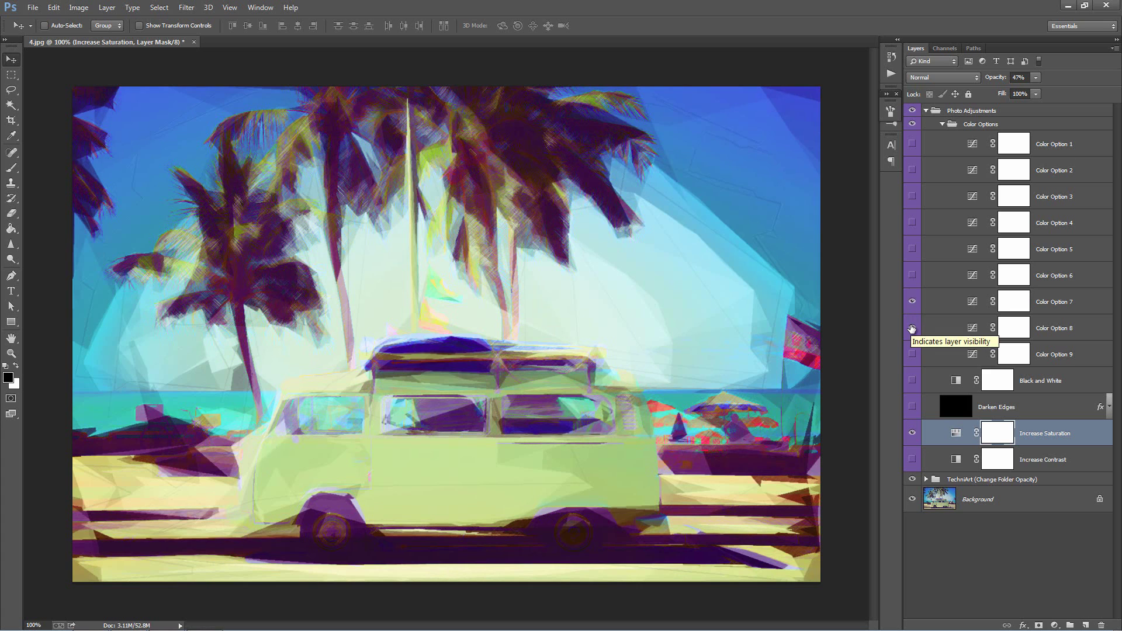
pyautogui.click(912, 301)
pyautogui.click(912, 328)
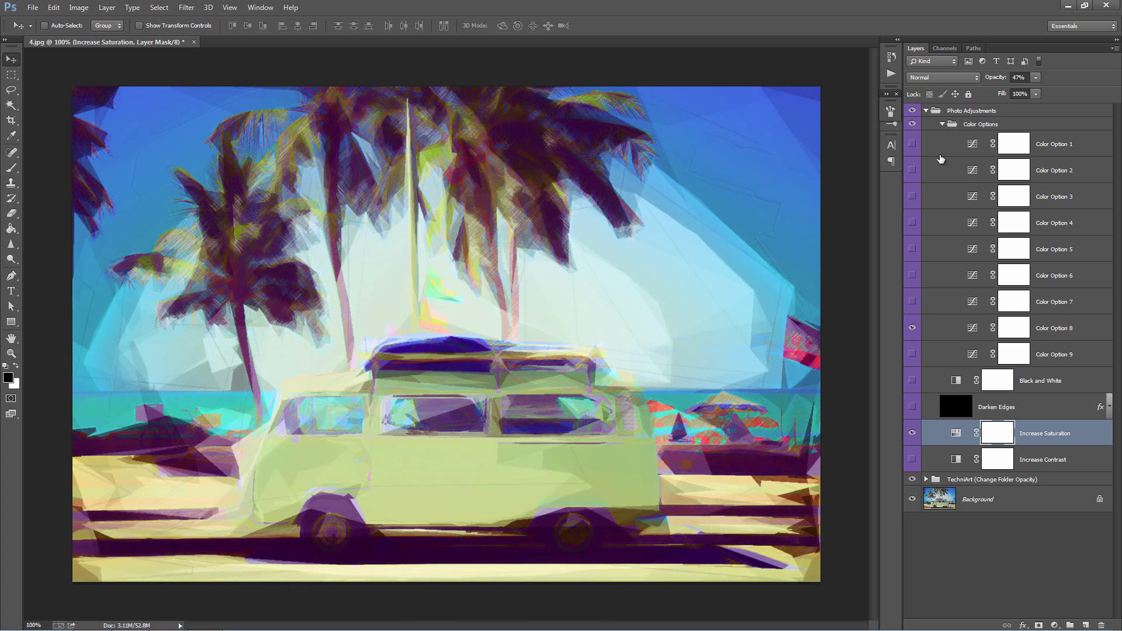
pyautogui.click(942, 124)
pyautogui.click(927, 111)
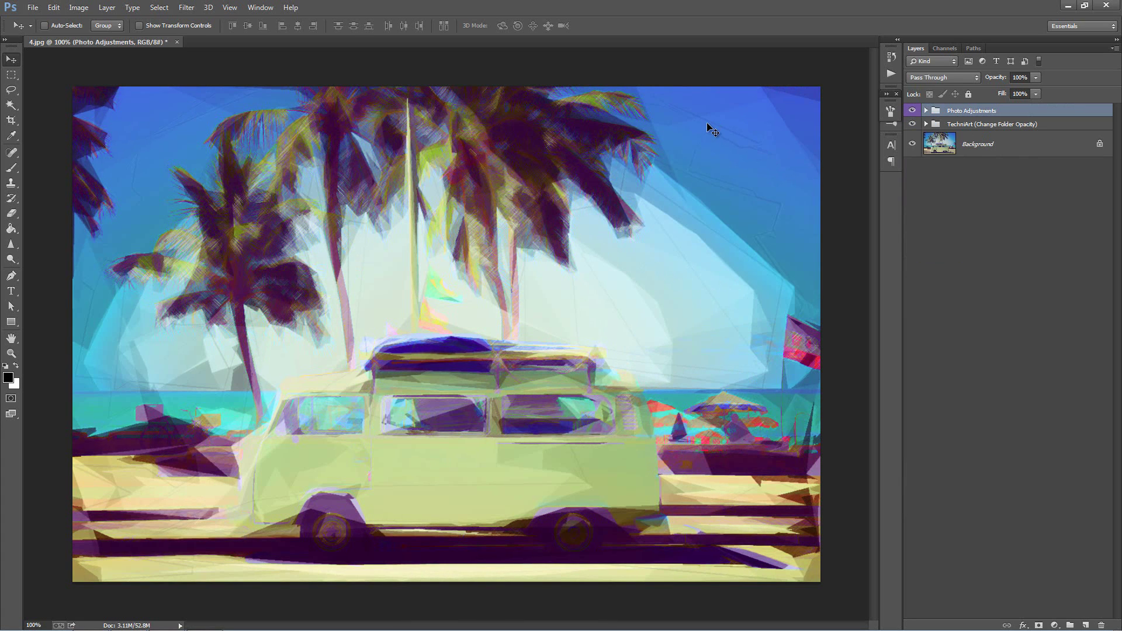
# - Compare the beach van photo with and without the Photo Adjustments and TechniArt groups, leaving both groups visible
pyautogui.click(912, 110)
pyautogui.click(912, 125)
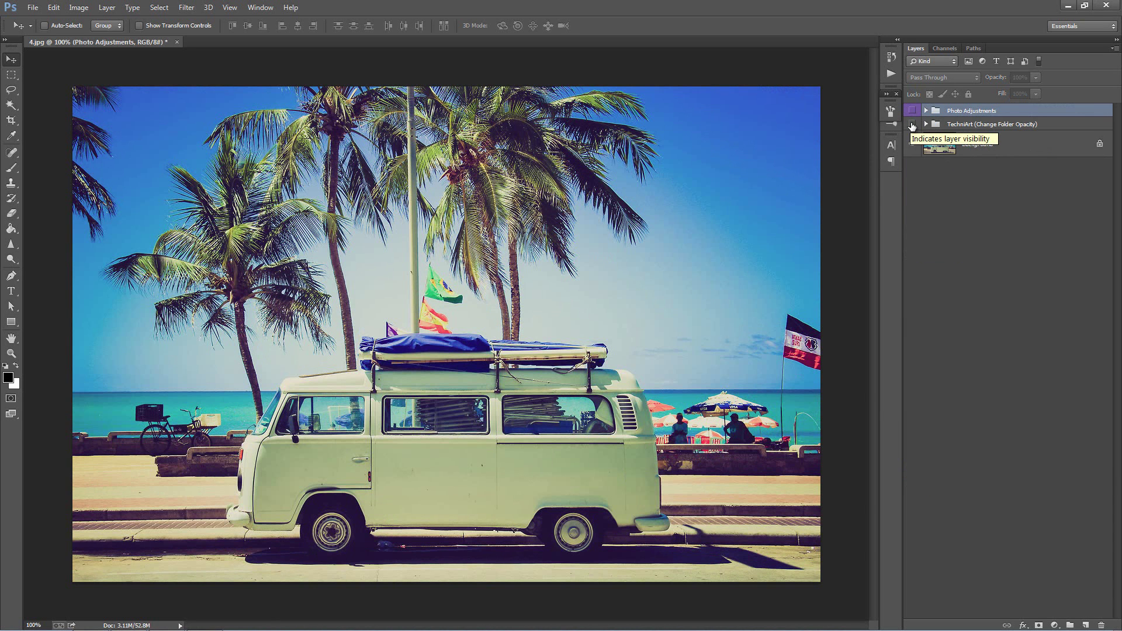
pyautogui.moveTo(910, 126); pyautogui.dragTo(913, 115)
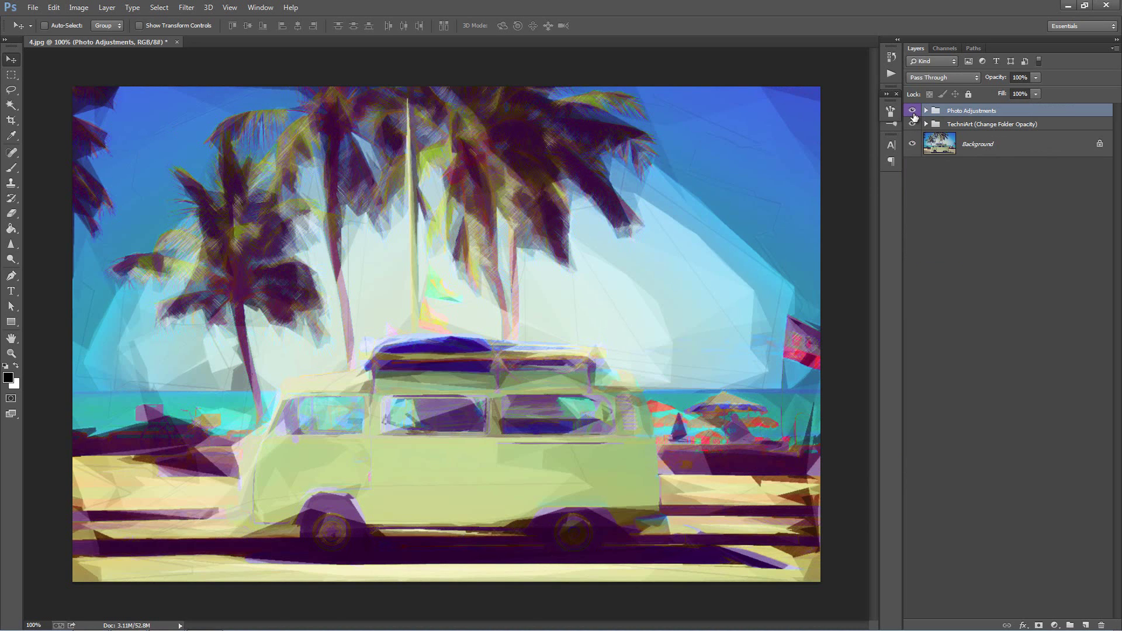
pyautogui.click(913, 116)
pyautogui.click(912, 124)
pyautogui.click(913, 124)
pyautogui.click(914, 111)
# - Close 4.jpg without saving, and open 5.jpg from the TechniArt Action folder
pyautogui.hotkey('ctrl', 'w')
pyautogui.press('n')
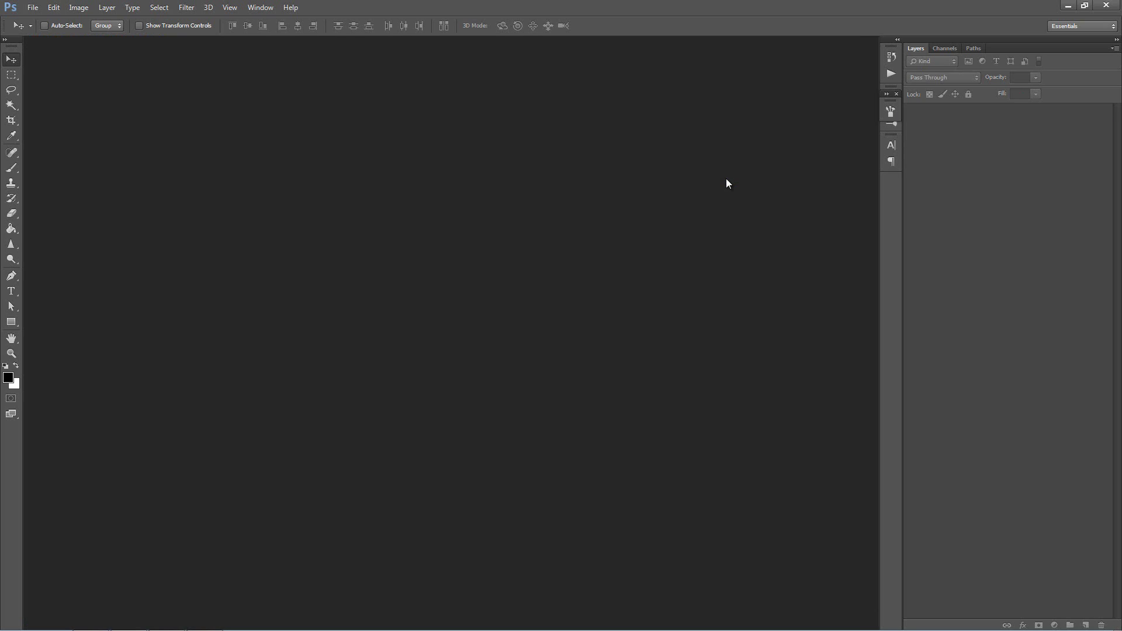
pyautogui.hotkey('ctrl', 'o')
pyautogui.keyDown('ctrl'); pyautogui.scroll(3, 305, 293); pyautogui.keyUp('ctrl')
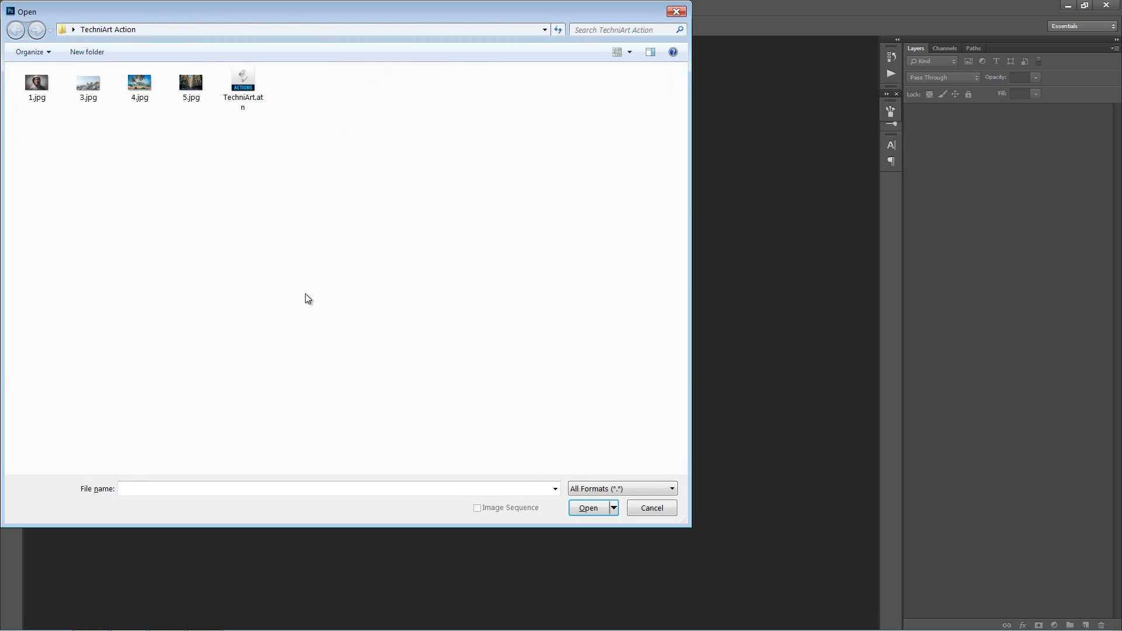
pyautogui.doubleClick(191, 84)
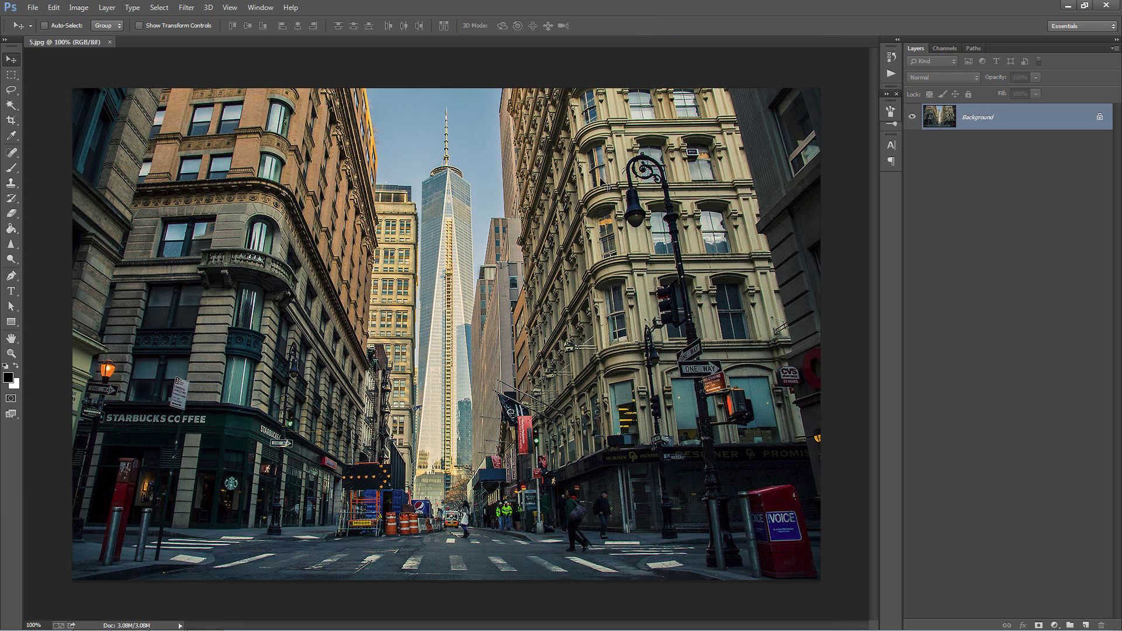
# - Run the TechniArt action on the 5.jpg city street photo, and hide the actions list
pyautogui.click(892, 73)
pyautogui.click(807, 210)
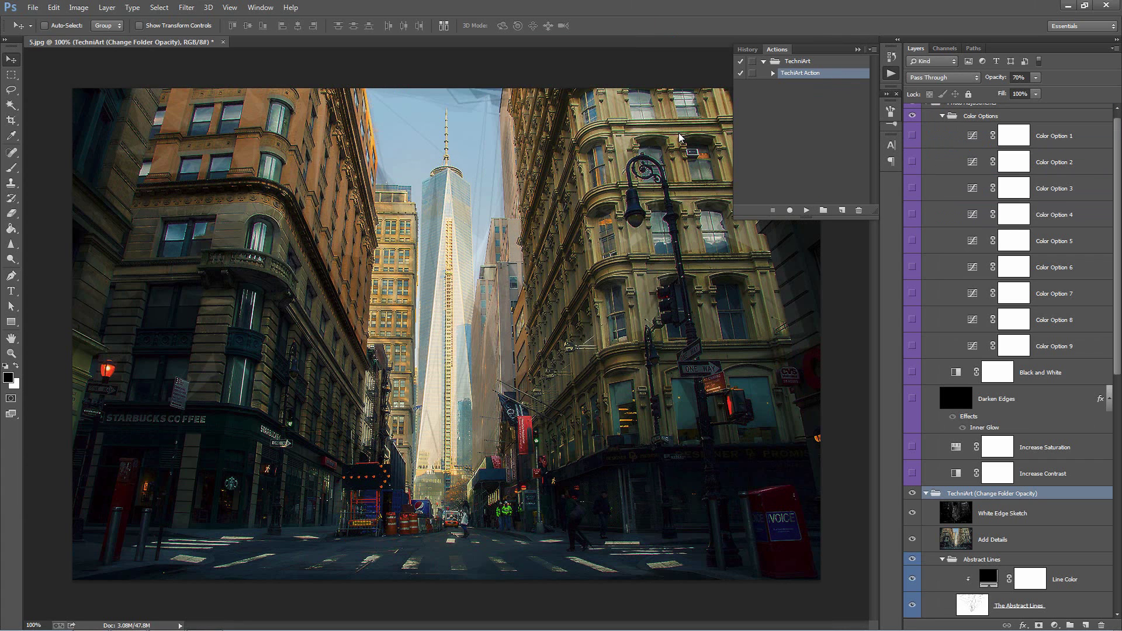
pyautogui.click(858, 49)
pyautogui.scroll(1, 950, 234)
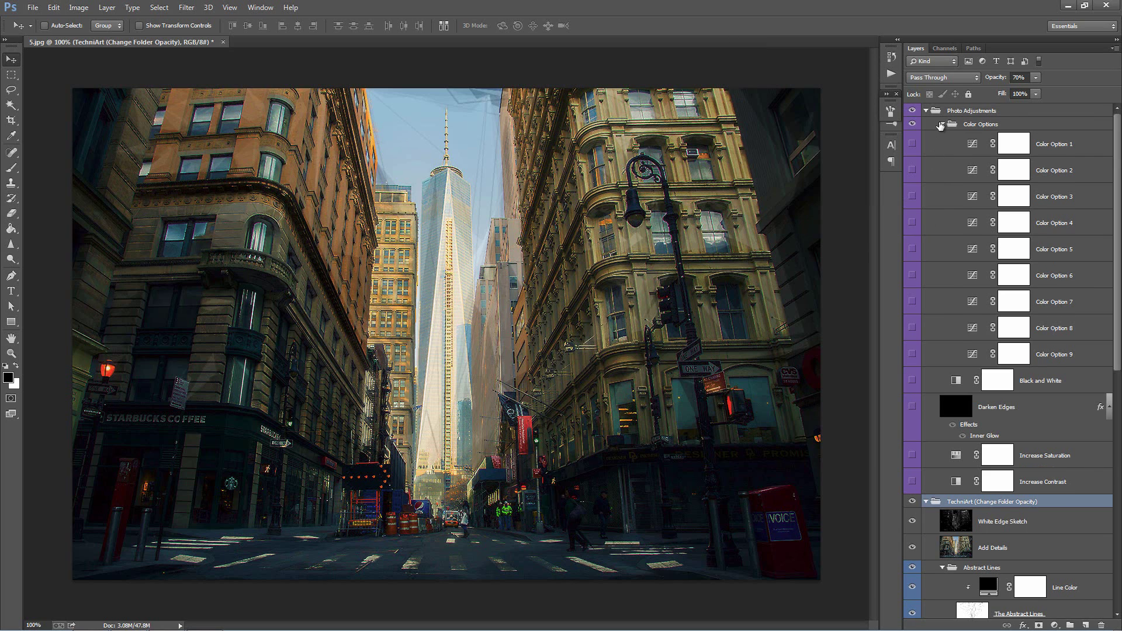
# - Collapse Photo Adjustments and the Abstract Lines, Edge Highlight and Shape Design groups, and set the TechniArt folder's opacity to 100%
pyautogui.click(926, 111)
pyautogui.click(943, 190)
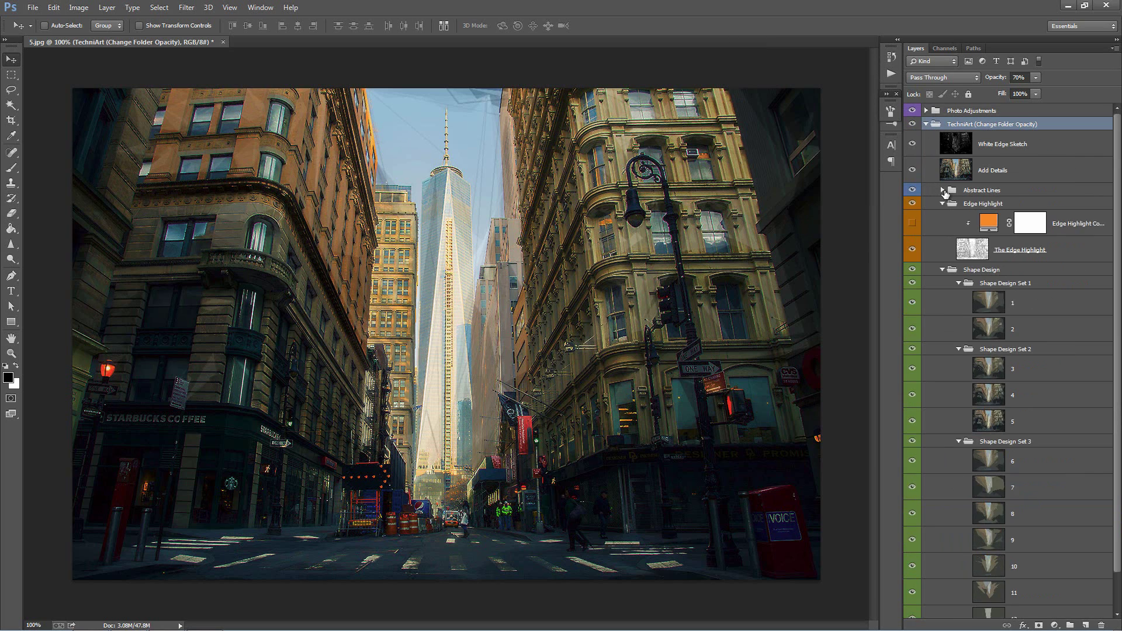
pyautogui.click(943, 203)
pyautogui.click(942, 217)
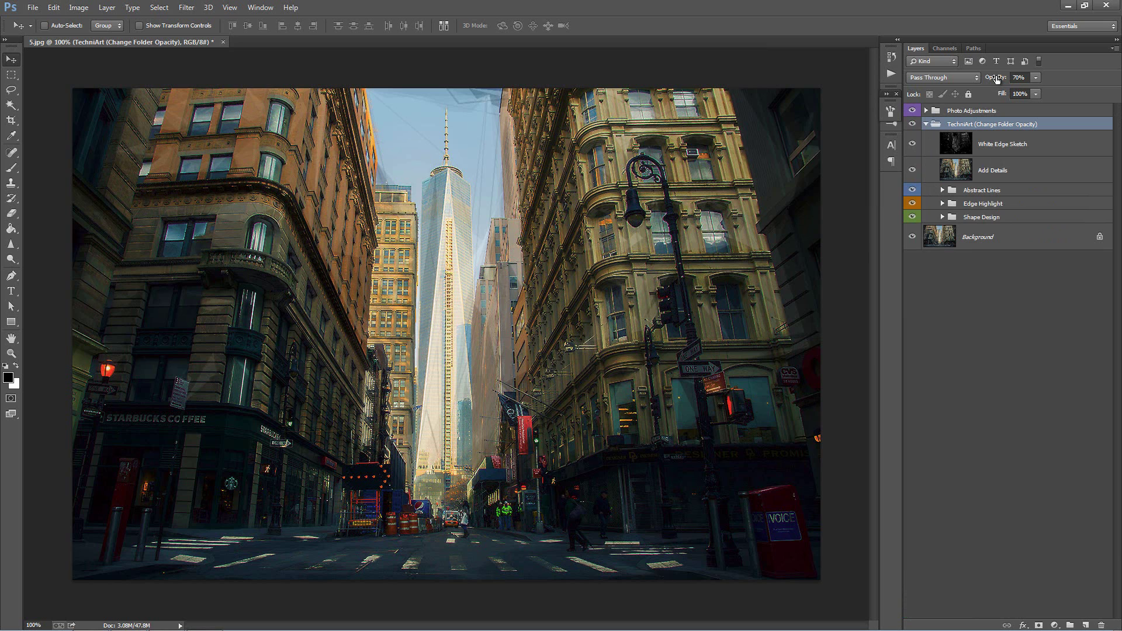
pyautogui.moveTo(996, 79); pyautogui.dragTo(1119, 89)
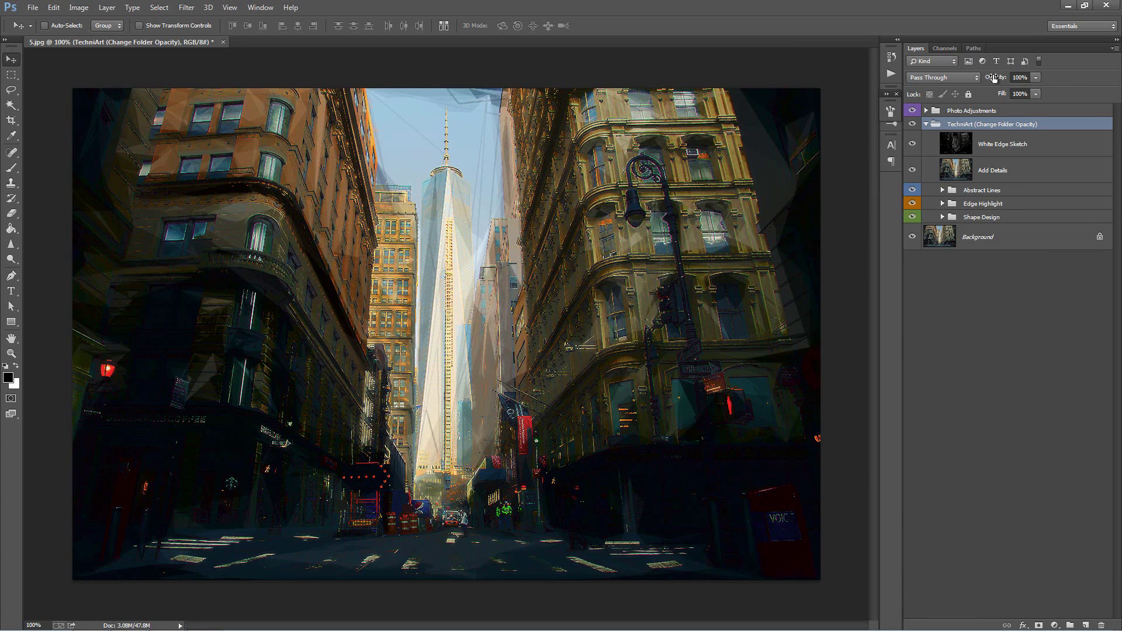
# - Compare the image with and without the Add Details layer, and lower that layer's opacity to 46%
pyautogui.click(1035, 145)
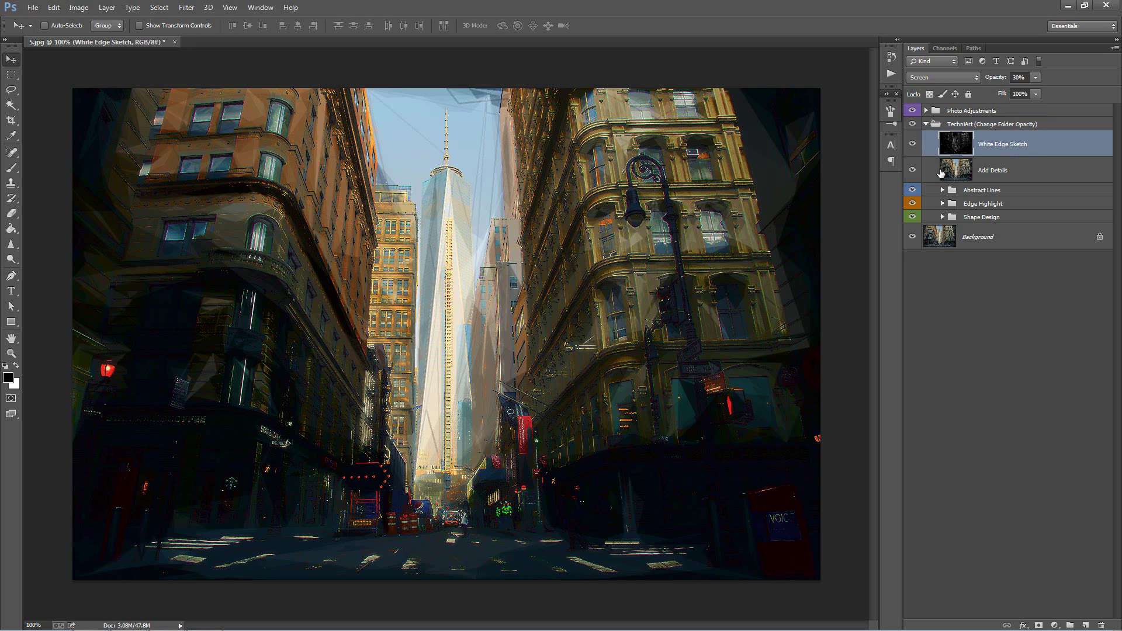
pyautogui.click(913, 170)
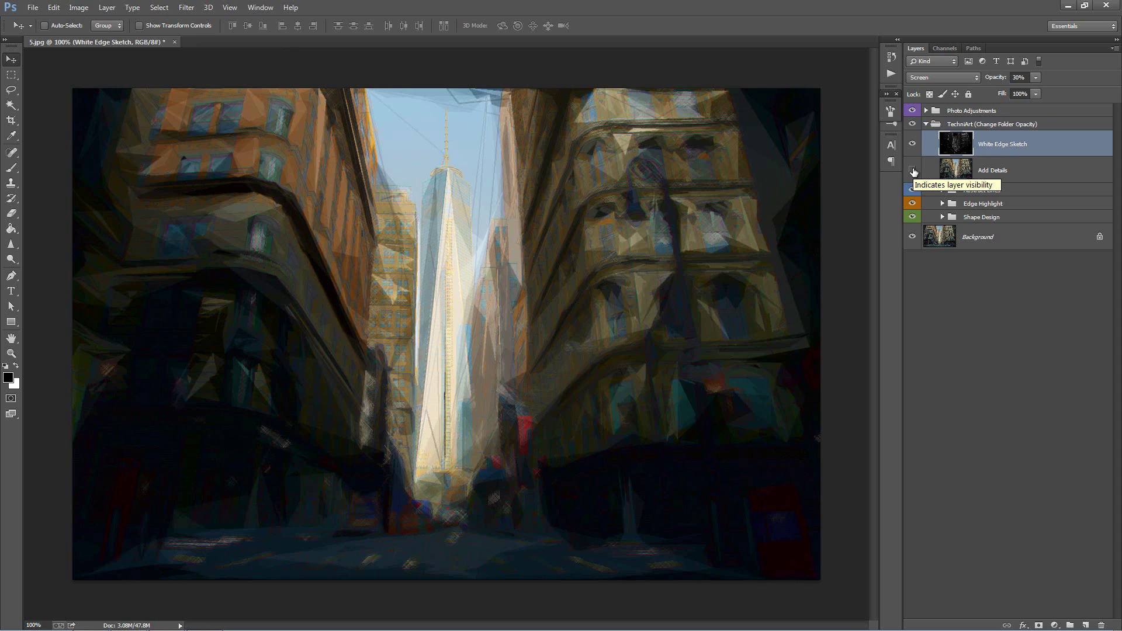
pyautogui.click(982, 170)
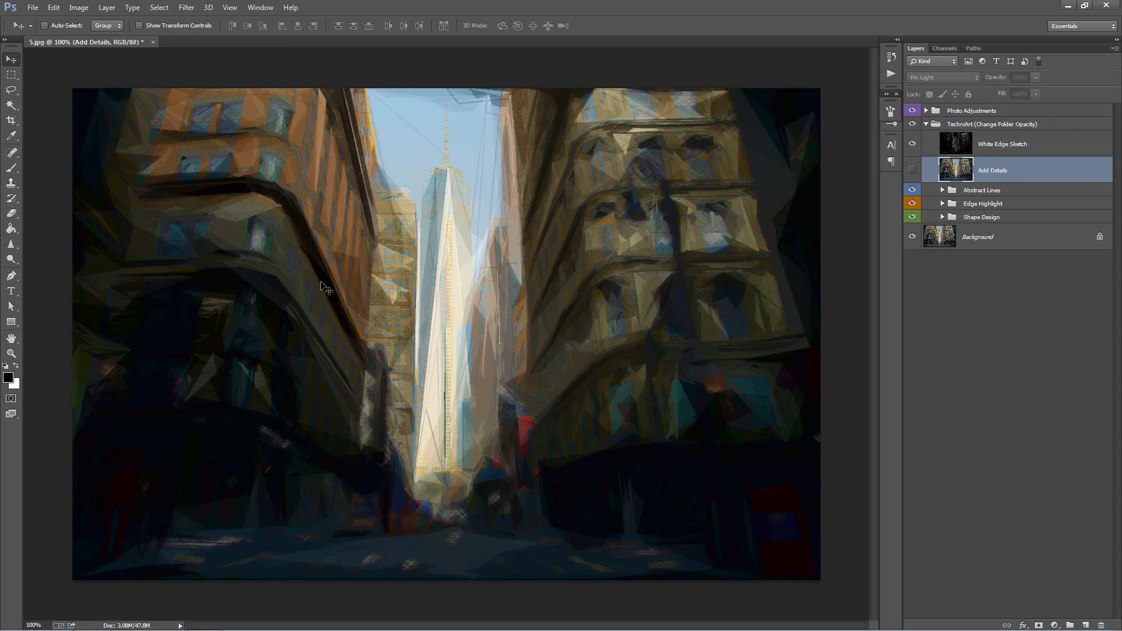
pyautogui.click(912, 169)
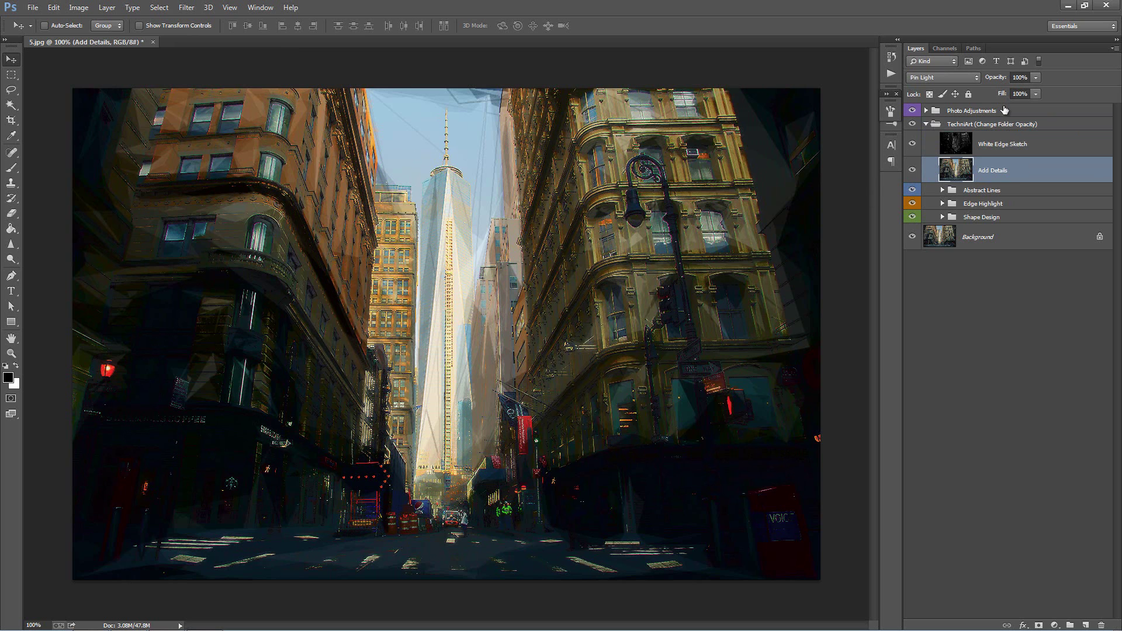
pyautogui.moveTo(998, 78); pyautogui.dragTo(522, 124)
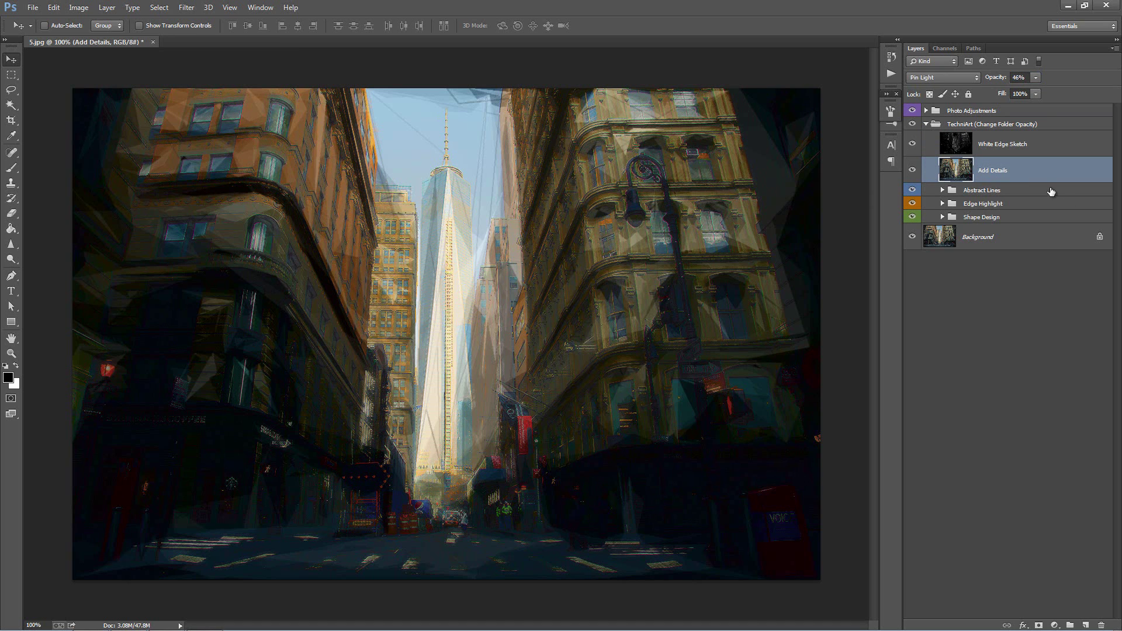
# - Try the White Edge Sketch layer at 100% opacity, and settle on about 40%
pyautogui.click(1036, 148)
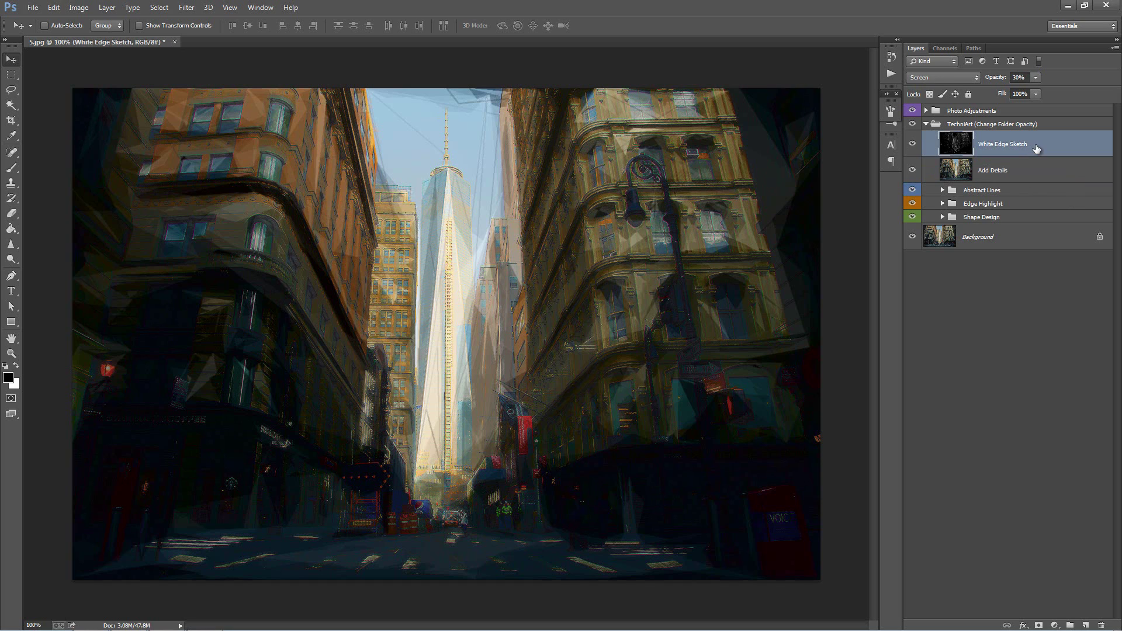
pyautogui.click(1020, 77)
pyautogui.write('100')
pyautogui.press('Return')
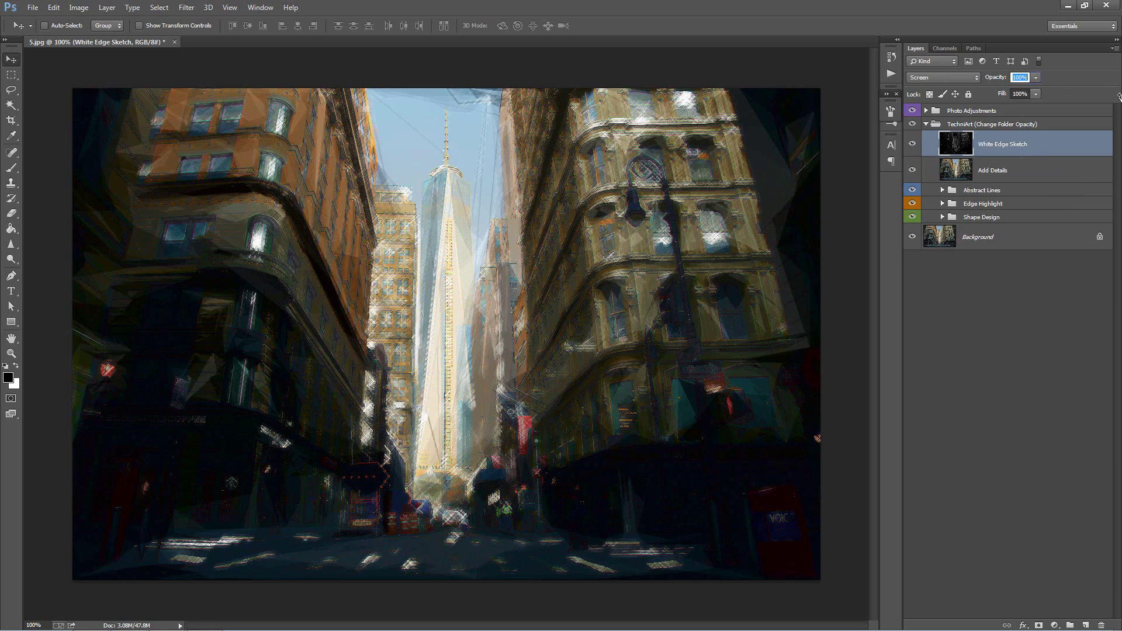
pyautogui.moveTo(1119, 96); pyautogui.dragTo(1091, 96)
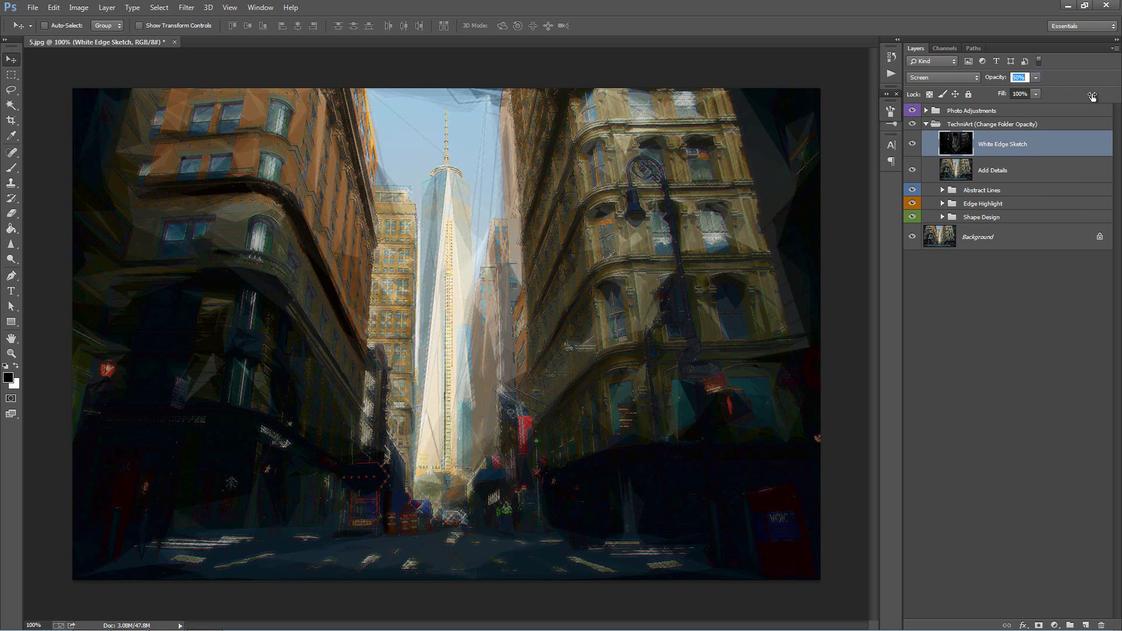
pyautogui.moveTo(1091, 96); pyautogui.dragTo(1086, 98)
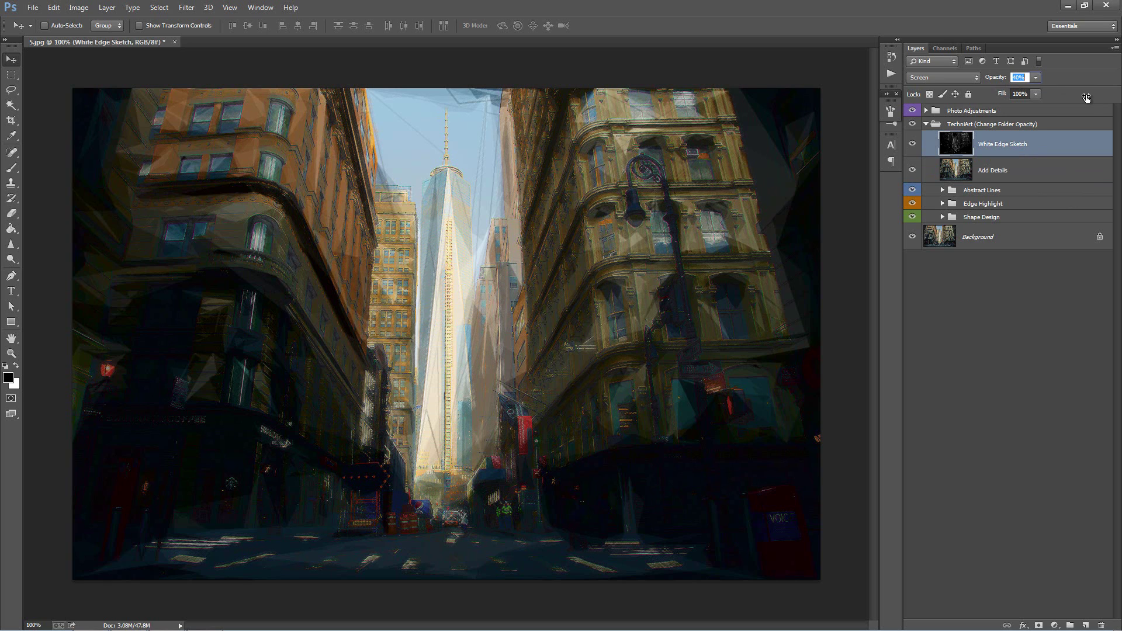
# - Set the opacity of The Abstract Lines layer in the Abstract Lines group to 10%, and collapse the group
pyautogui.click(1021, 193)
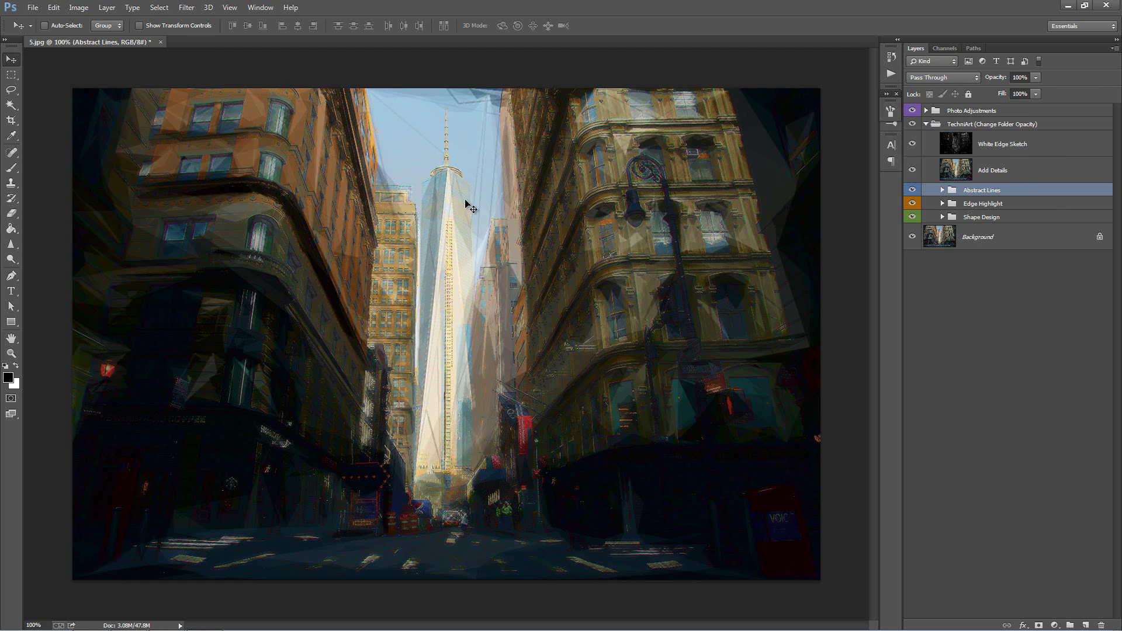
pyautogui.click(942, 190)
pyautogui.click(1011, 240)
pyautogui.moveTo(997, 83); pyautogui.dragTo(992, 80)
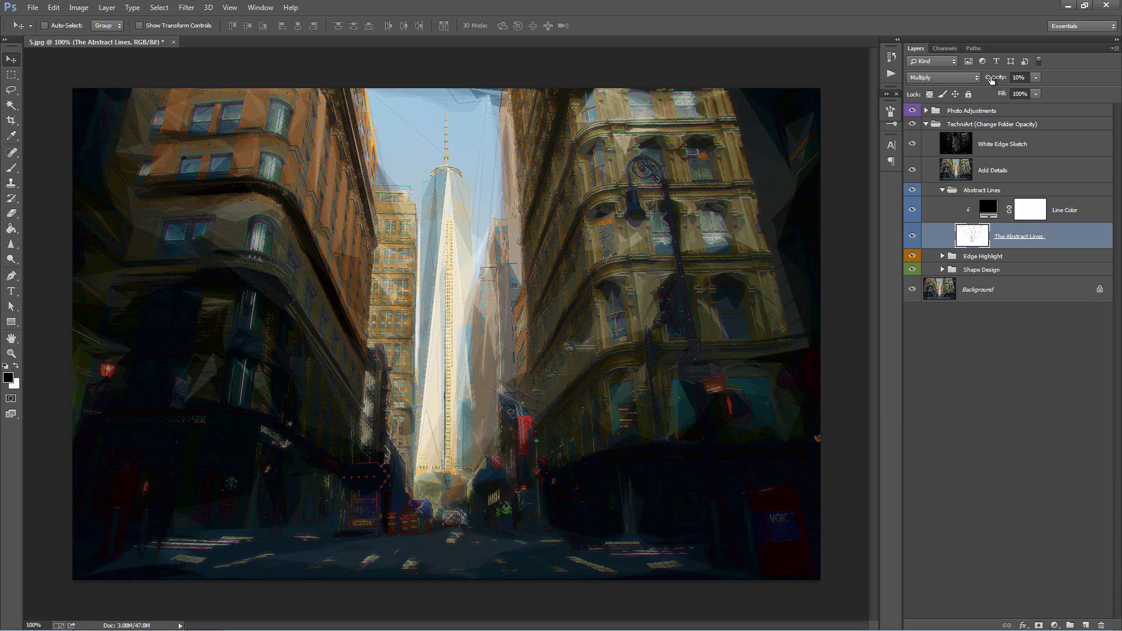
pyautogui.click(945, 191)
pyautogui.click(945, 191)
# - Adjust the opacity of The Edge Highlight layer in the Edge Highlight group, and collapse that group and the TechniArt folder
pyautogui.click(942, 203)
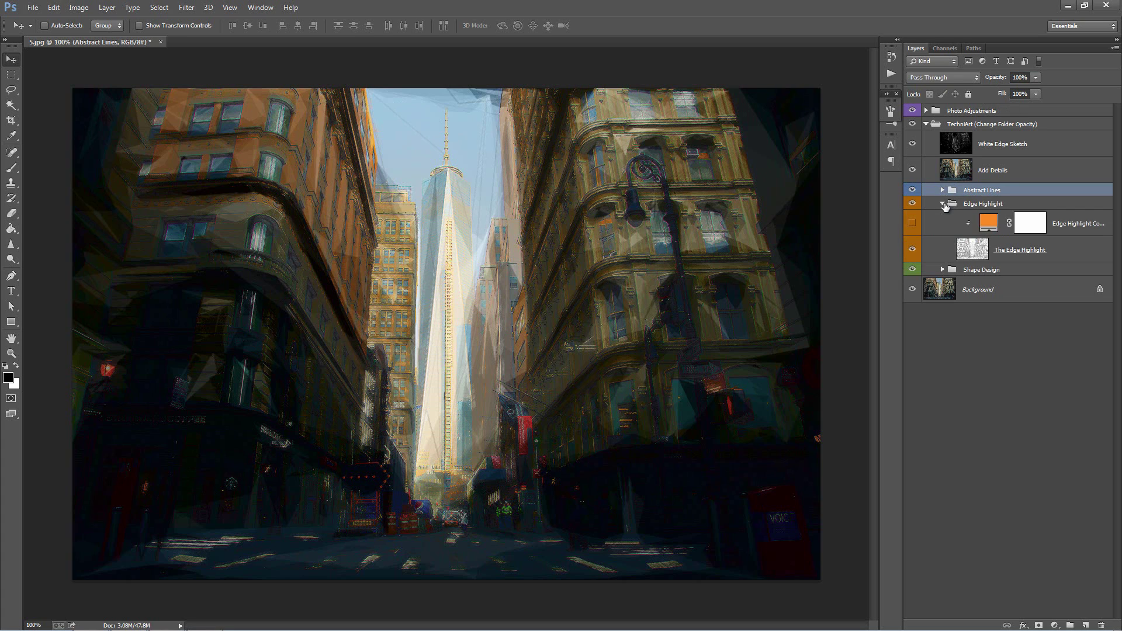
pyautogui.click(1020, 249)
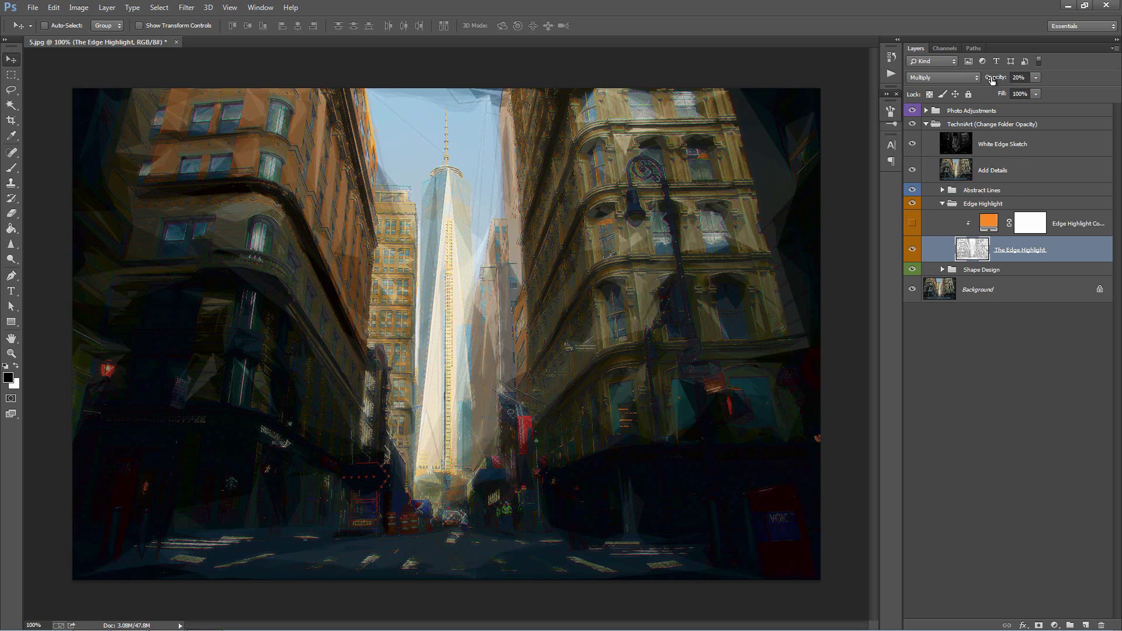
pyautogui.moveTo(992, 80); pyautogui.dragTo(816, 92)
pyautogui.click(944, 203)
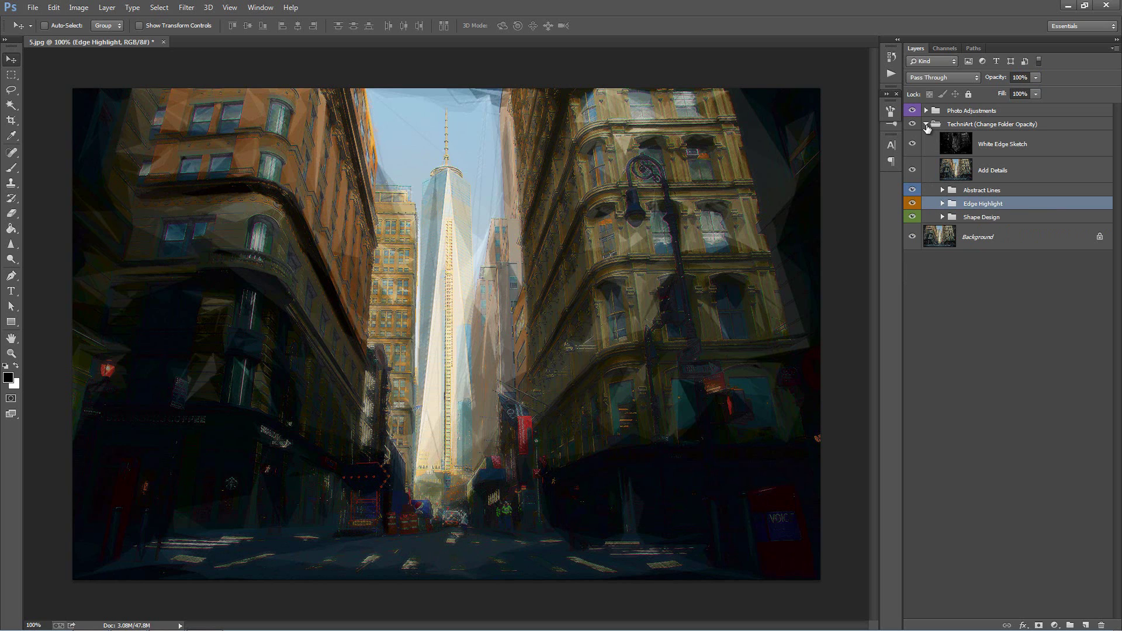
pyautogui.click(927, 124)
# - Expand the Photo Adjustments group, collapse Color Options, and compare the image with and without Increase Contrast, leaving it hidden
pyautogui.click(934, 111)
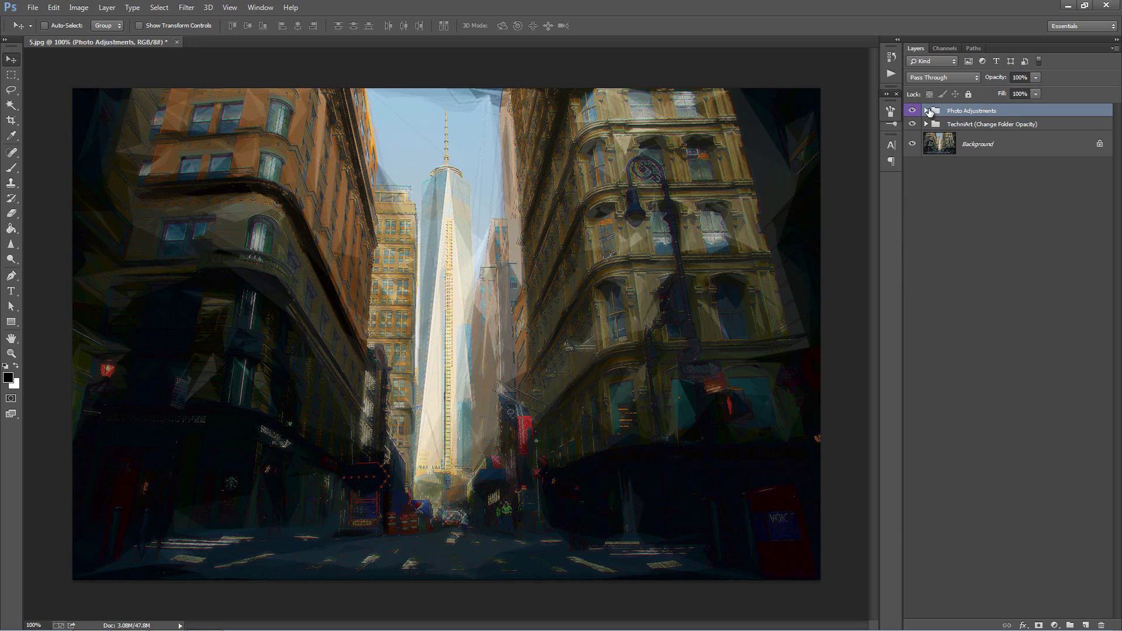
pyautogui.click(926, 110)
pyautogui.click(940, 125)
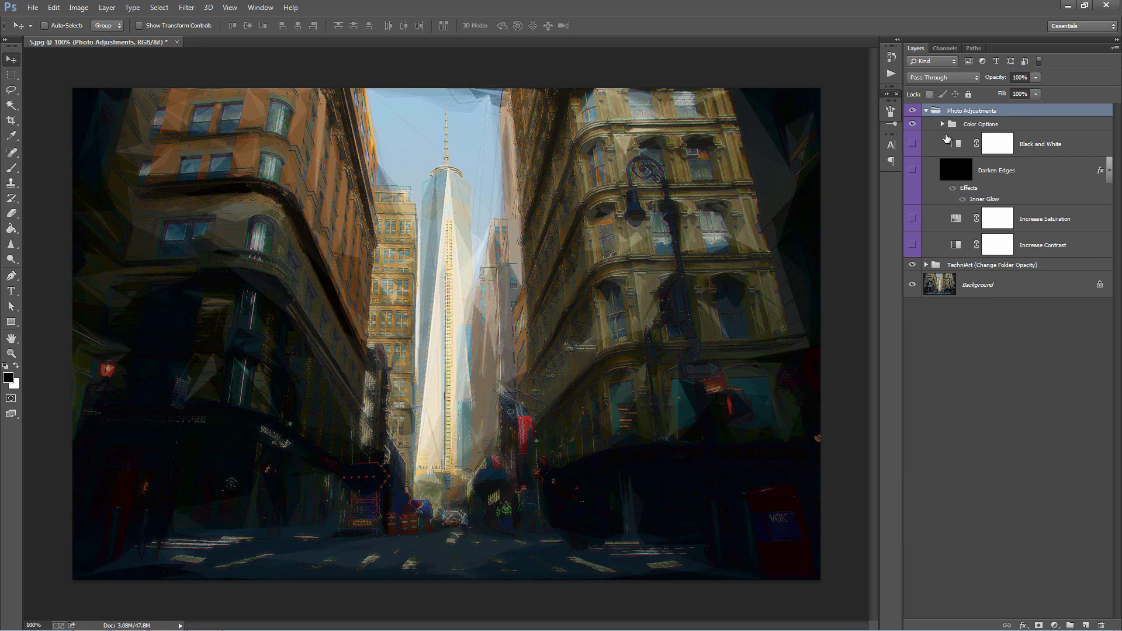
pyautogui.click(912, 244)
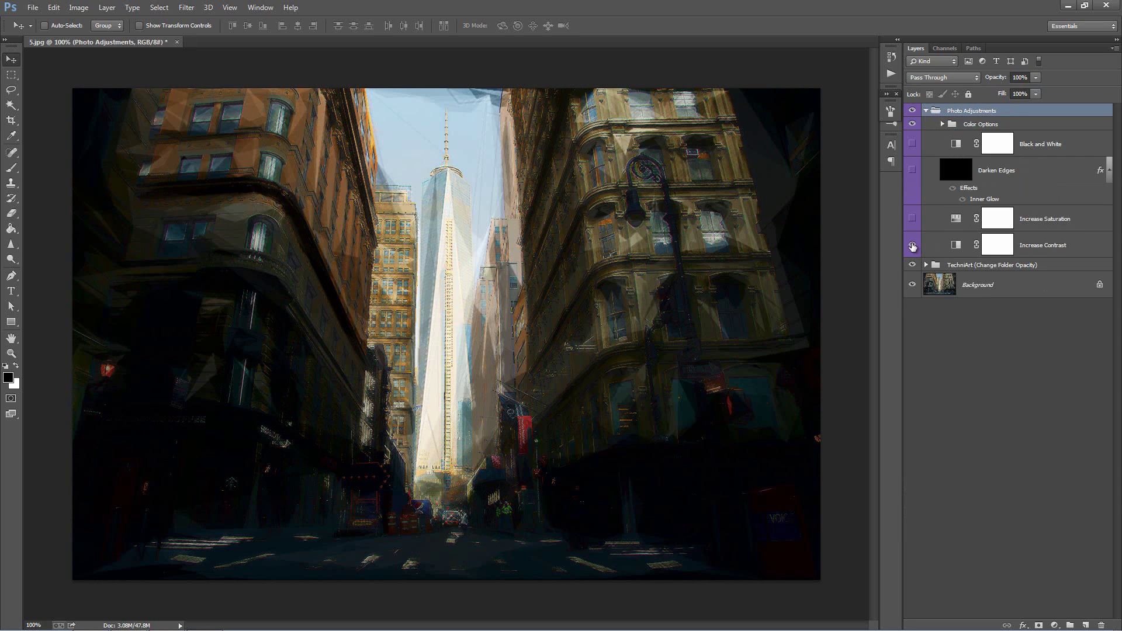
pyautogui.click(913, 245)
pyautogui.click(913, 245)
pyautogui.click(912, 245)
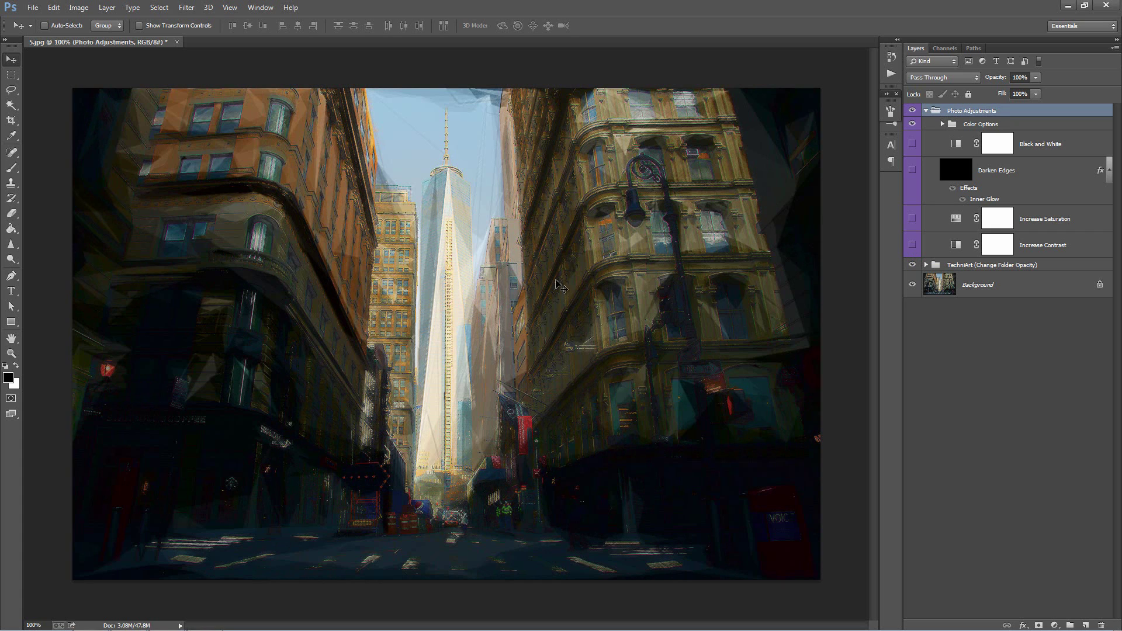
# - Show the Increase Saturation and Darken Edges layers, and preview Black and White, leaving it hidden
pyautogui.click(912, 218)
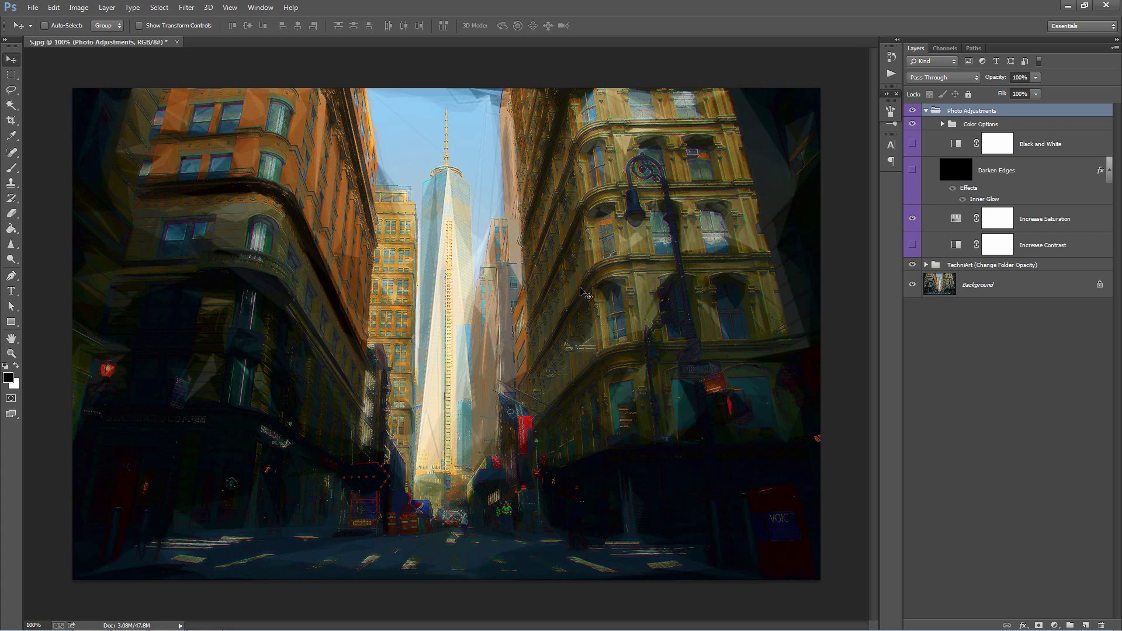
pyautogui.click(913, 170)
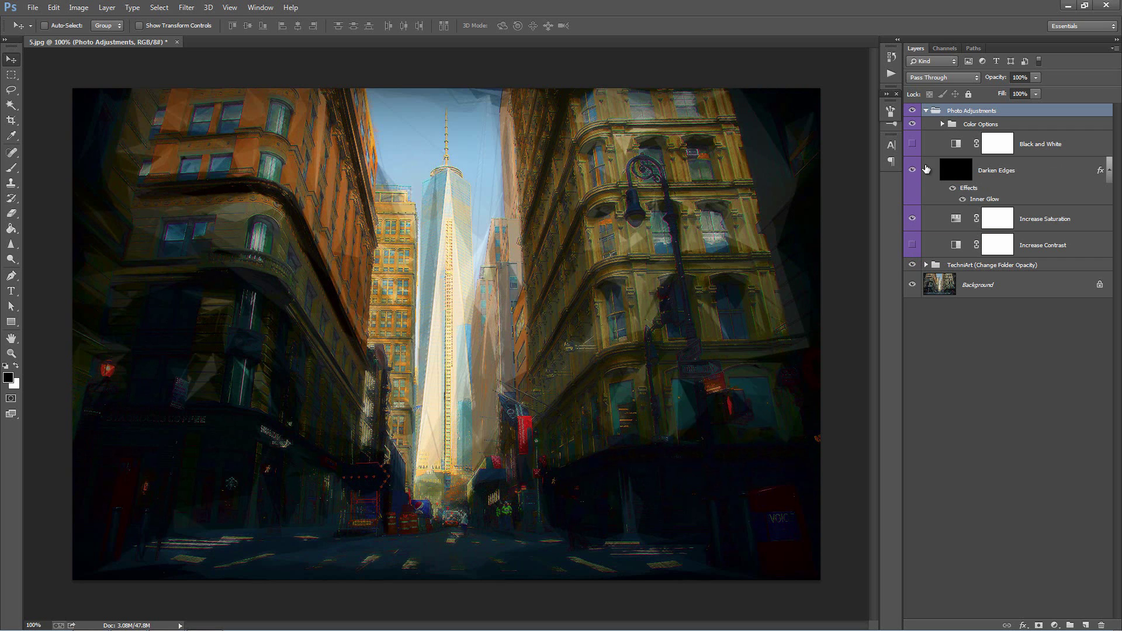
pyautogui.click(912, 144)
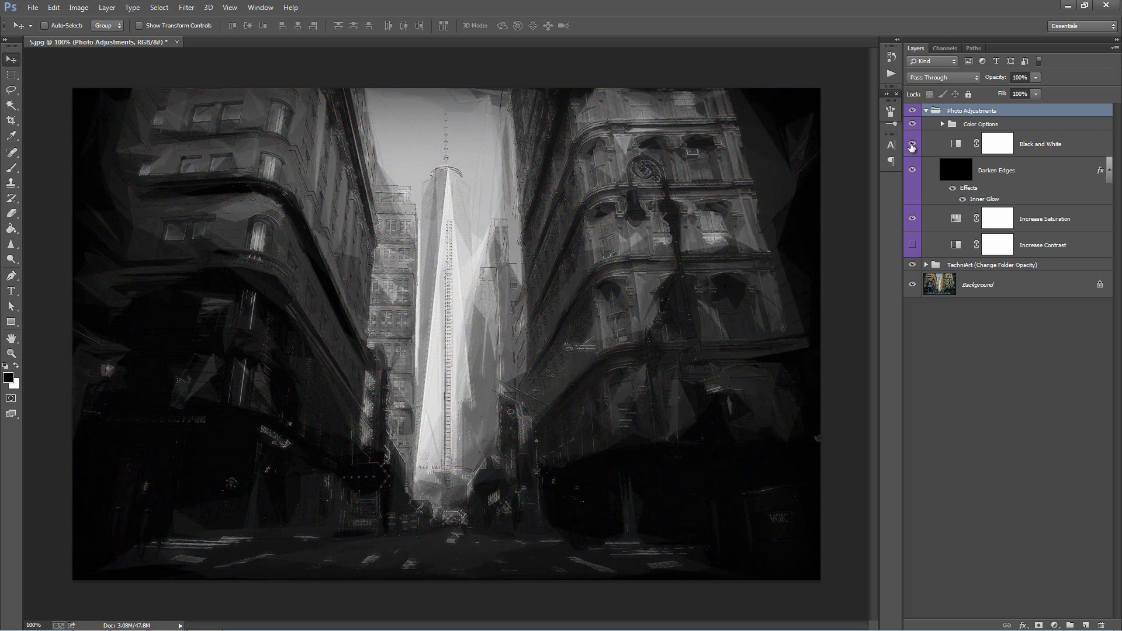
pyautogui.click(912, 144)
# - Try Color Options 1, 9, 8 and 7, keep only Color Option 9 visible, and collapse the Color Options and Photo Adjustments groups
pyautogui.click(943, 125)
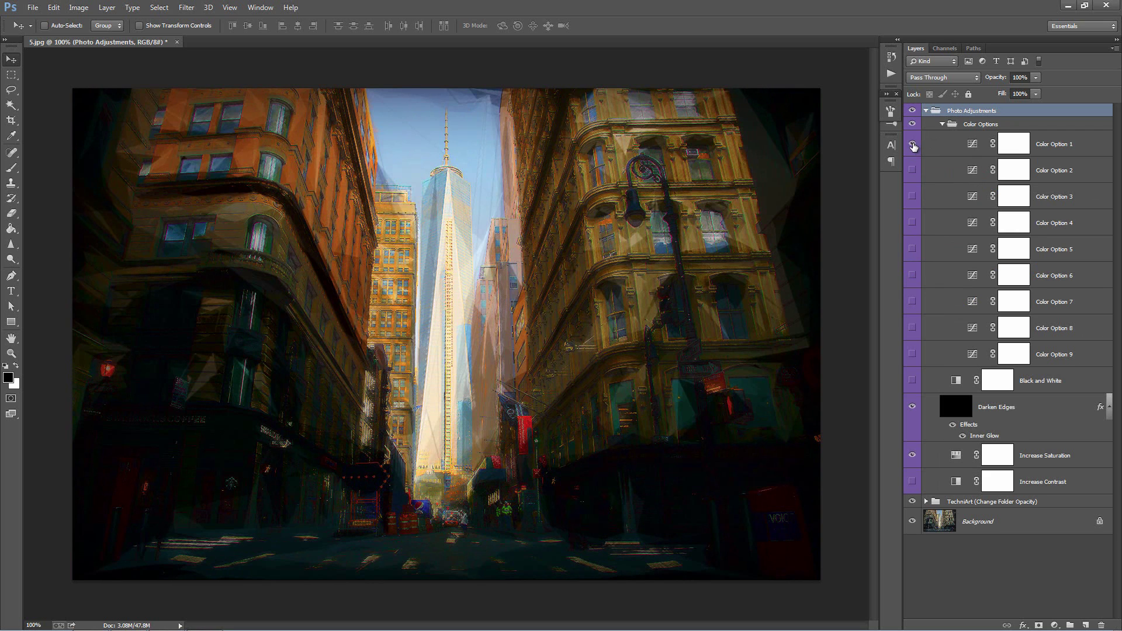
pyautogui.click(913, 355)
pyautogui.click(913, 355)
pyautogui.click(913, 327)
pyautogui.click(913, 326)
pyautogui.click(913, 302)
pyautogui.click(913, 302)
pyautogui.click(913, 355)
pyautogui.click(942, 124)
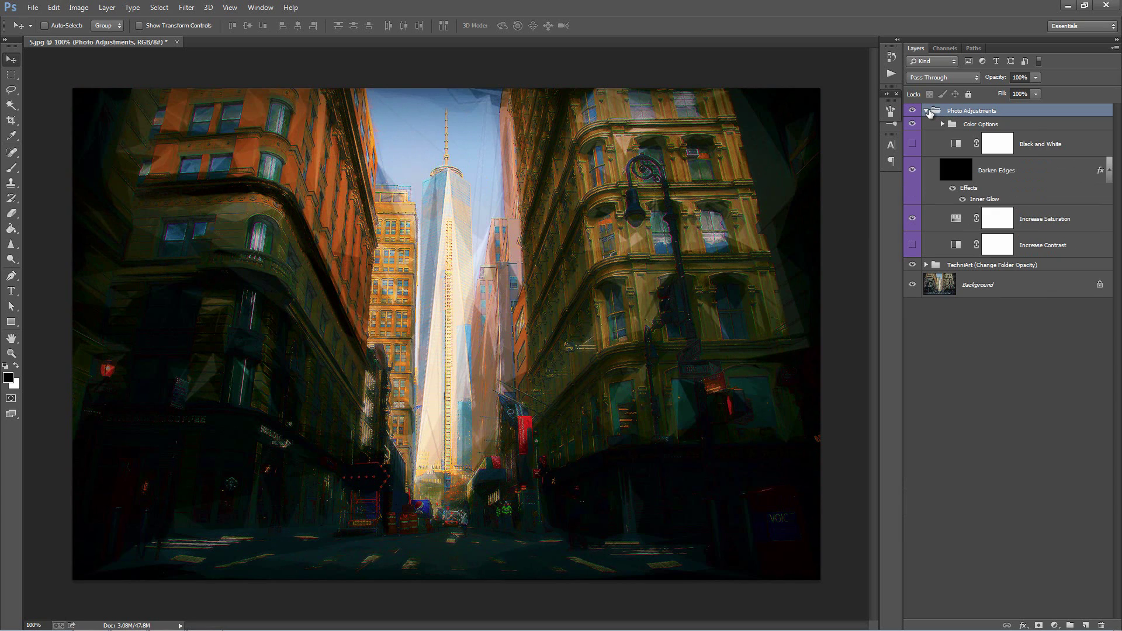
pyautogui.click(928, 111)
# - Compare the city street photo with and without the Photo Adjustments and TechniArt groups, leaving both groups visible
pyautogui.click(913, 112)
pyautogui.click(912, 111)
pyautogui.click(913, 112)
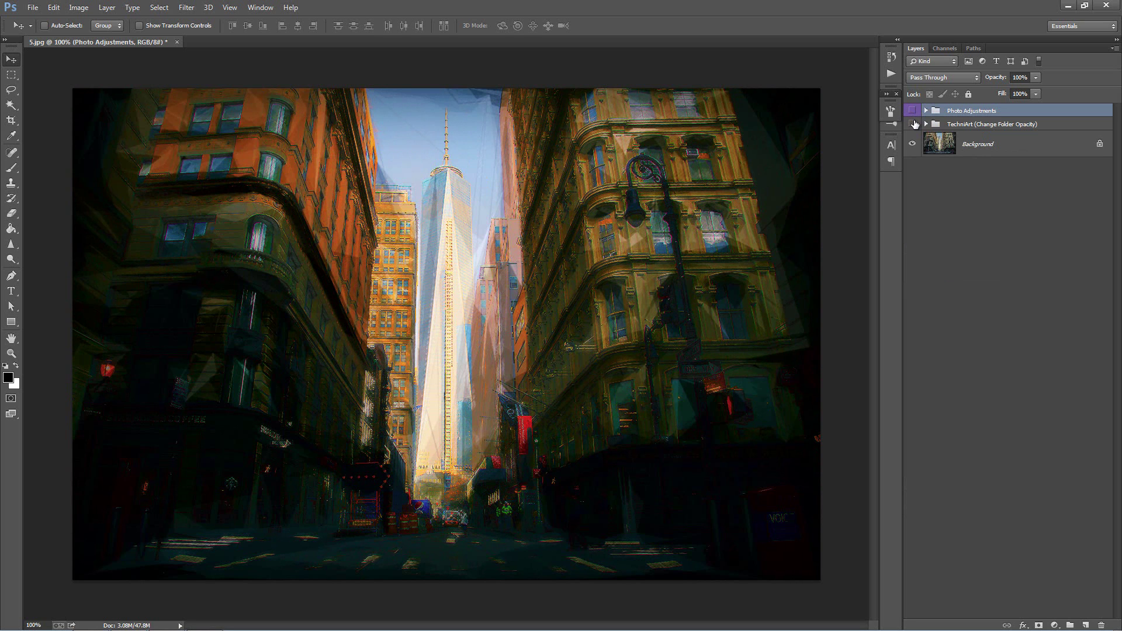
pyautogui.click(913, 124)
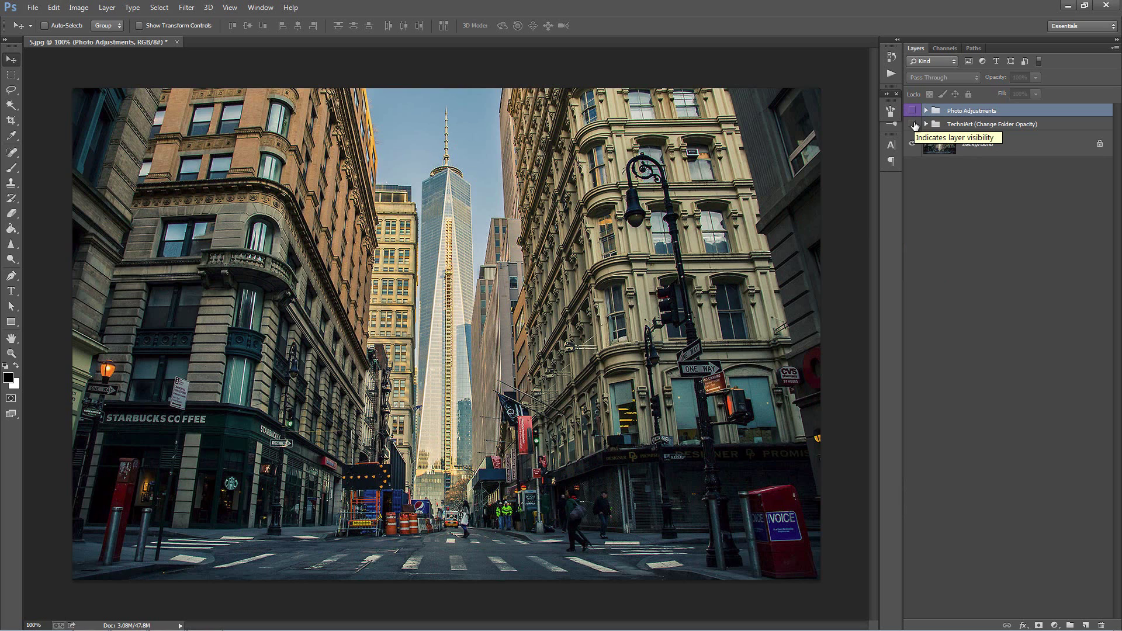
pyautogui.click(913, 124)
pyautogui.click(912, 111)
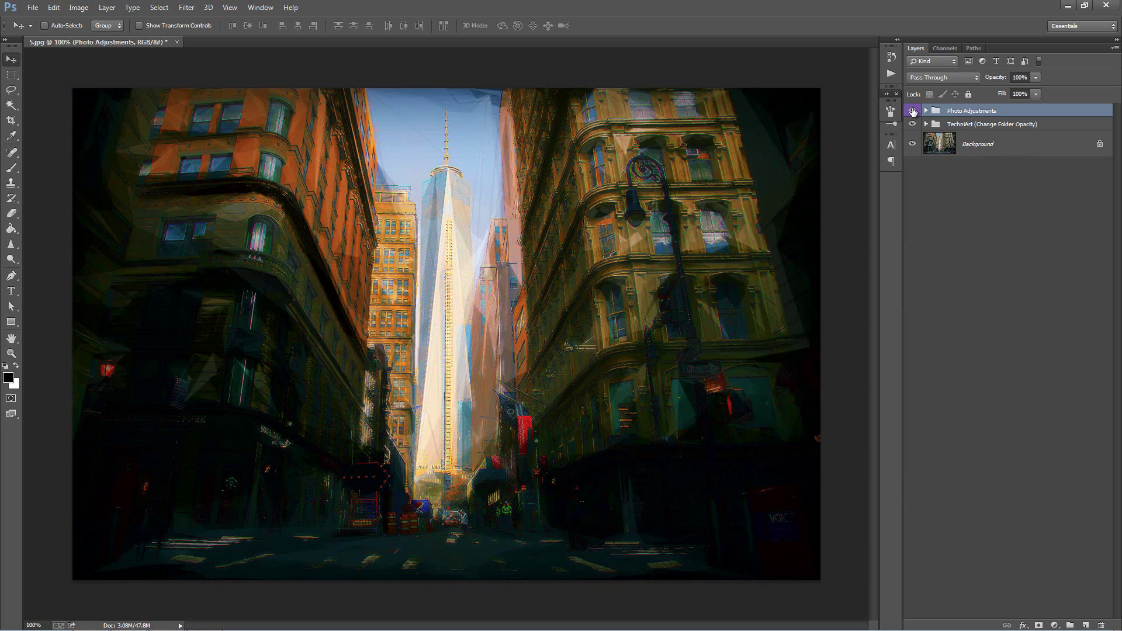